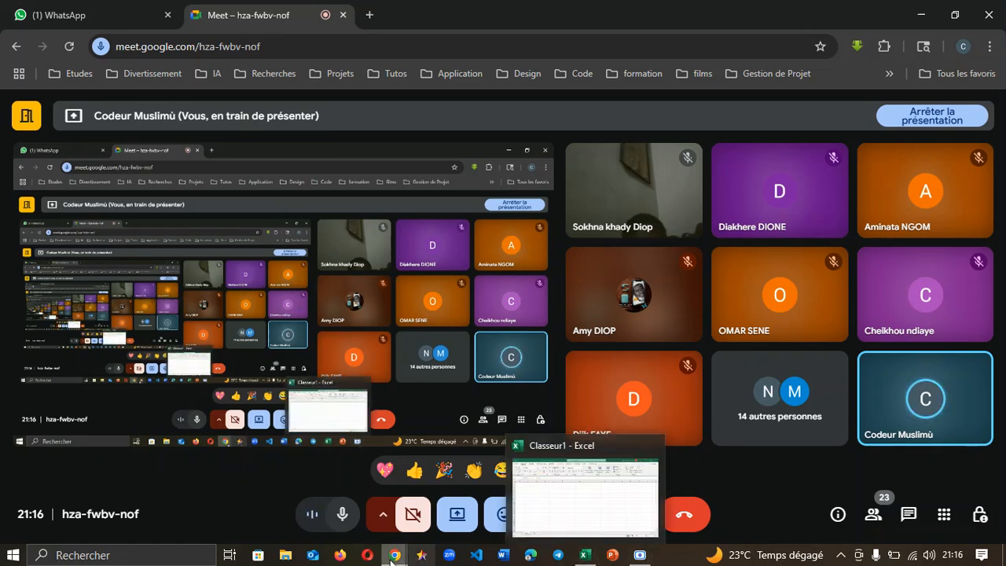
# Step: Open Excel.png from the Desktop's Seminaire folder in the Photos viewer
pyautogui.moveTo(395, 556)
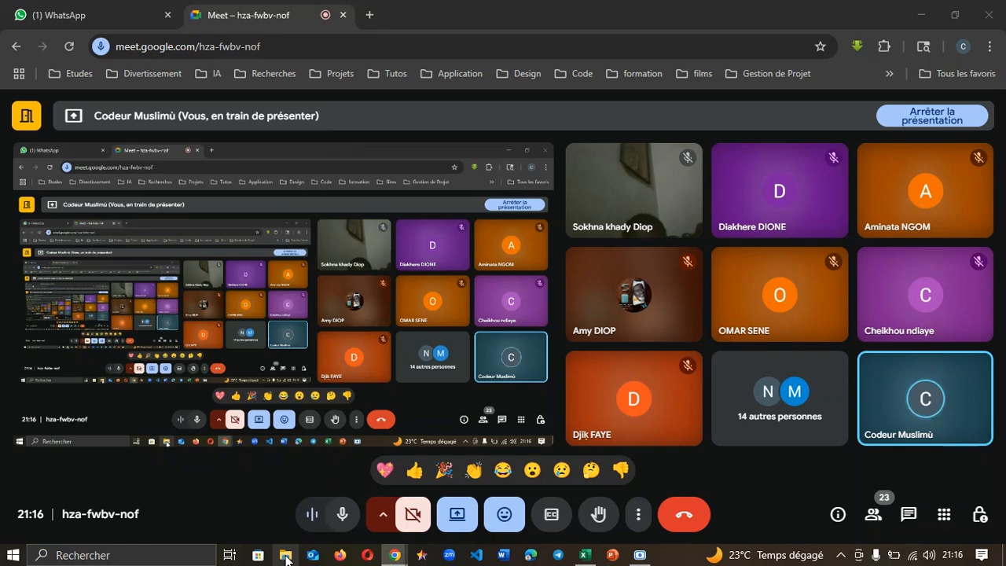
pyautogui.click(286, 556)
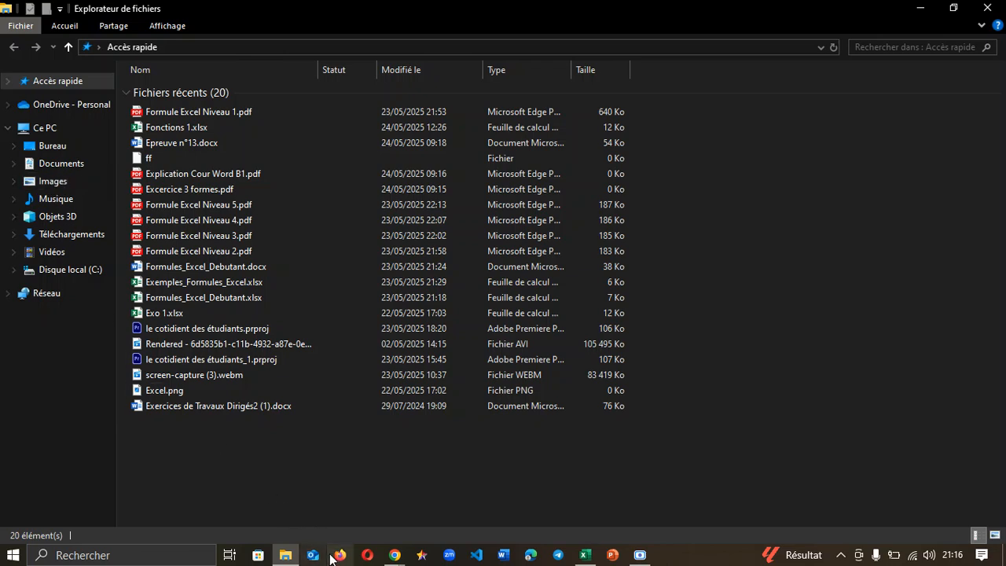
pyautogui.click(48, 149)
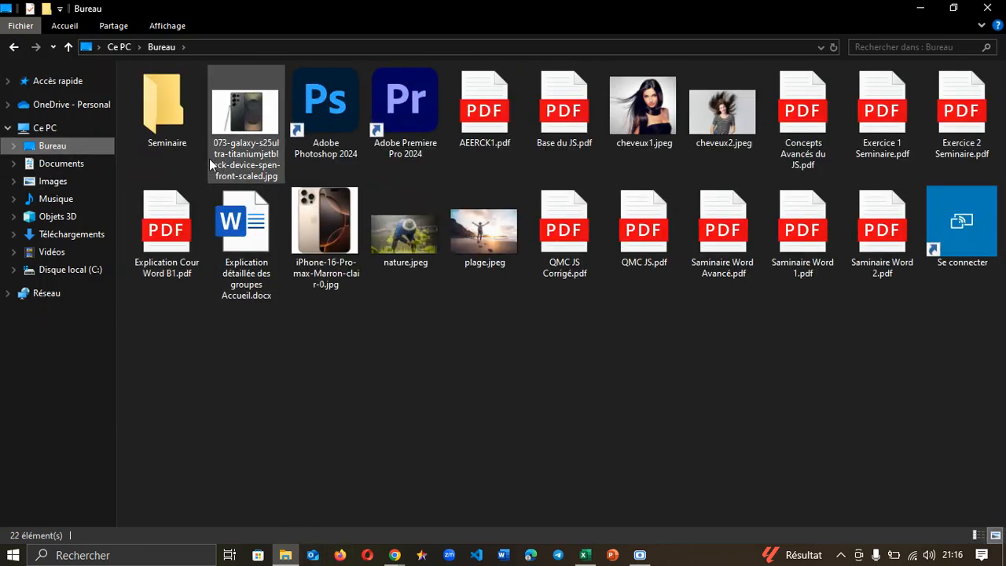
pyautogui.click(179, 130)
pyautogui.doubleClick(177, 124)
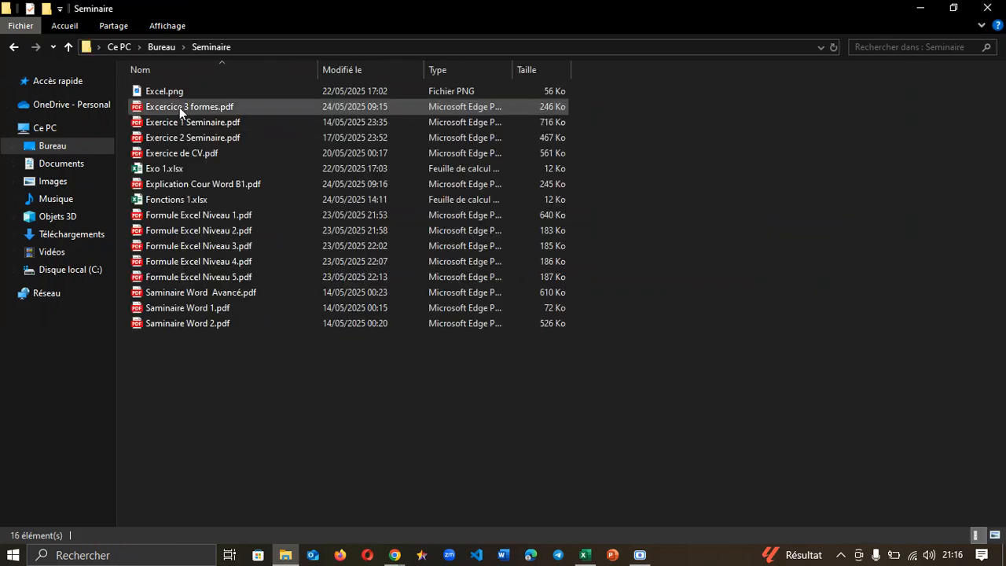
pyautogui.click(184, 91)
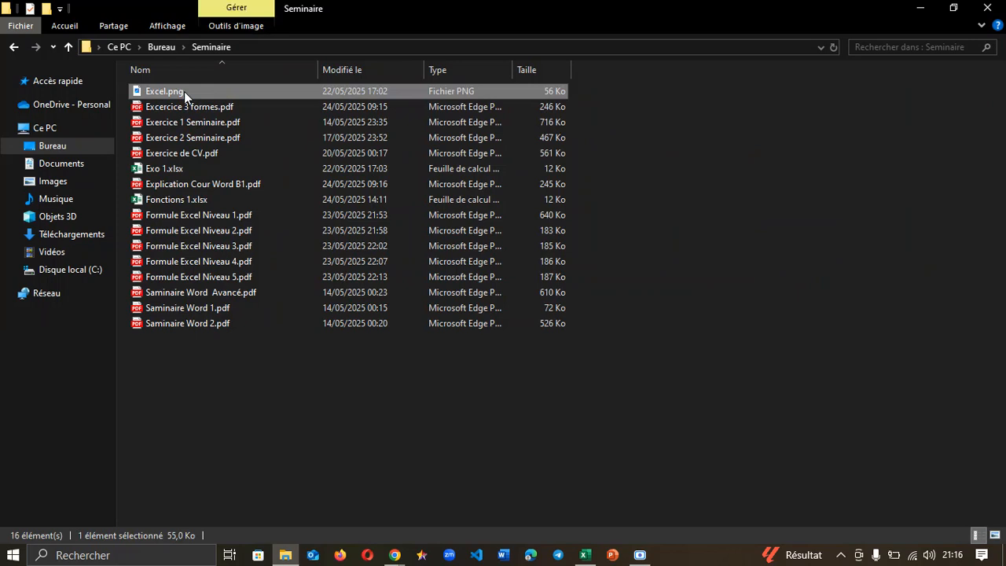
pyautogui.click(600, 557)
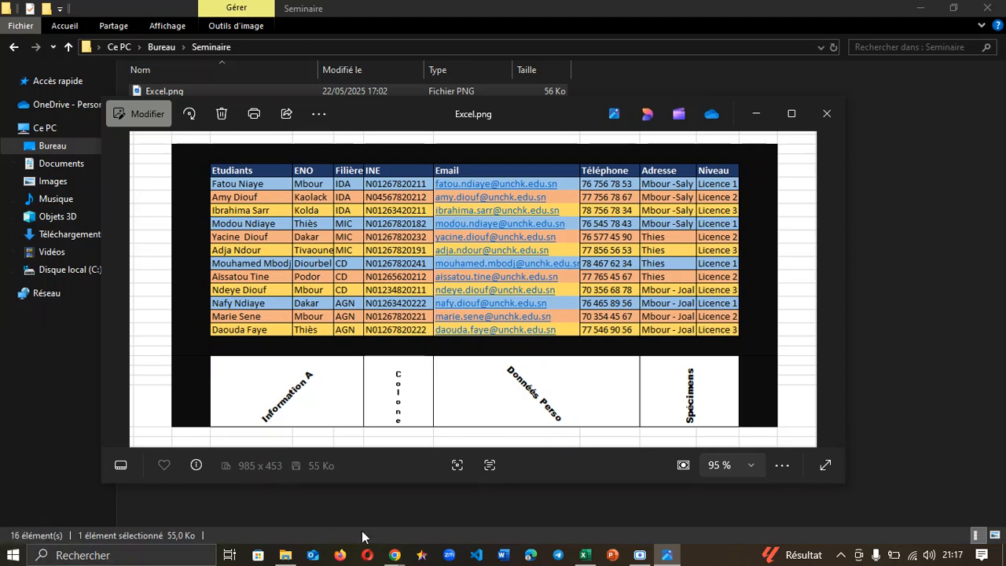
# Step: Return to the Meet call and show the participants list, then the in-call chat
pyautogui.moveTo(389, 552)
pyautogui.moveTo(273, 500)
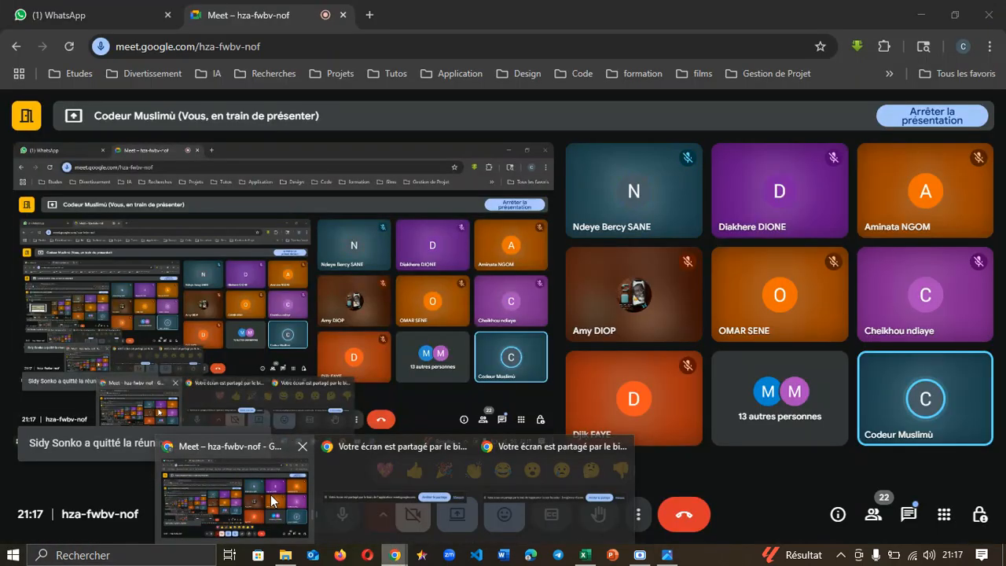
pyautogui.click(261, 498)
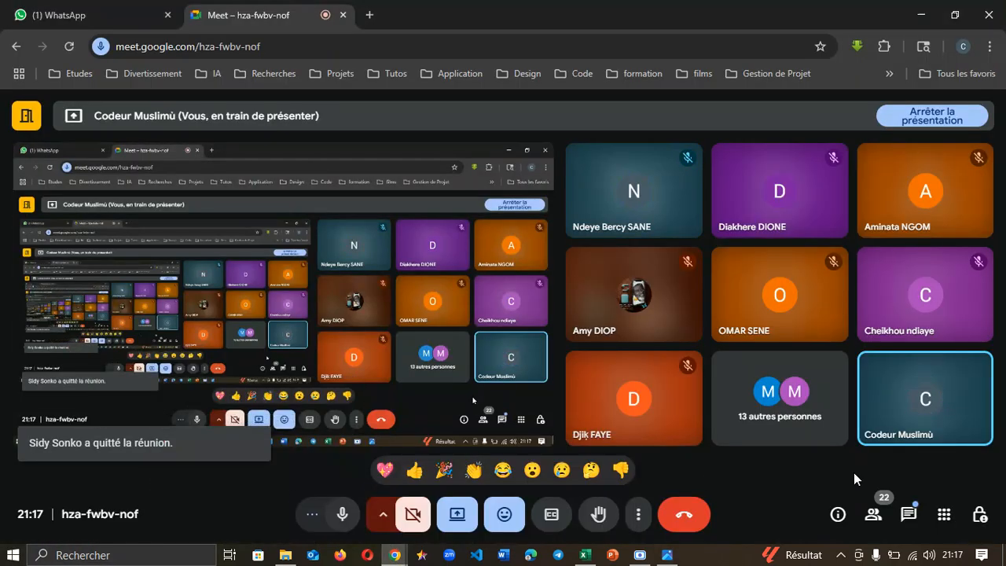
pyautogui.click(877, 515)
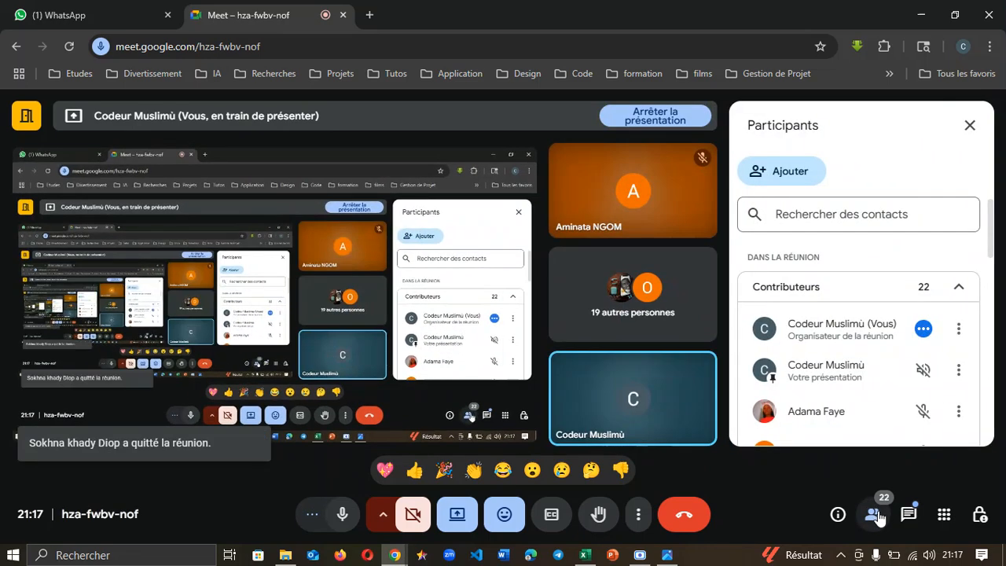
pyautogui.click(909, 515)
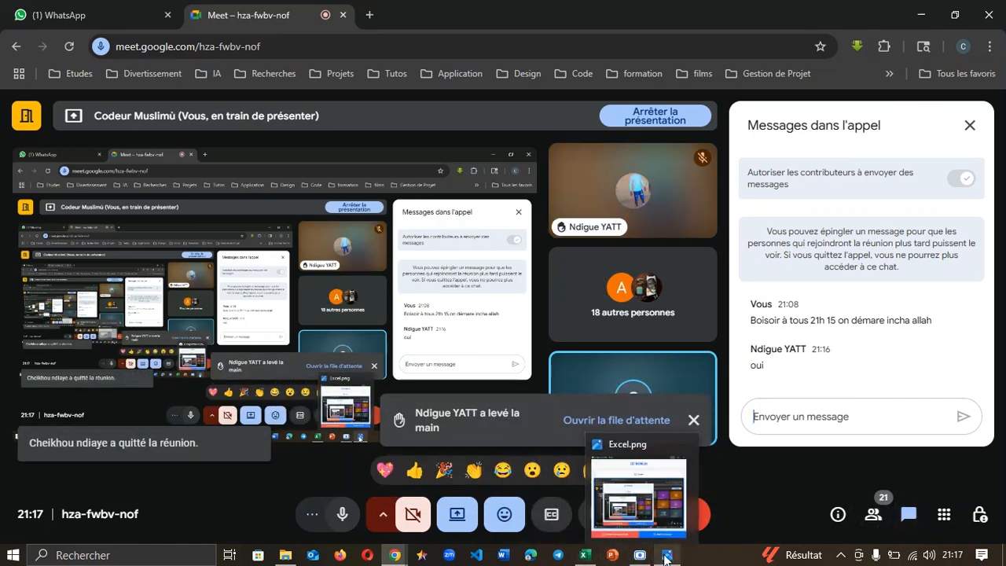
# Step: Bring up the Excel.png reference, then bring the Classeur1 workbook to the front
pyautogui.click(668, 555)
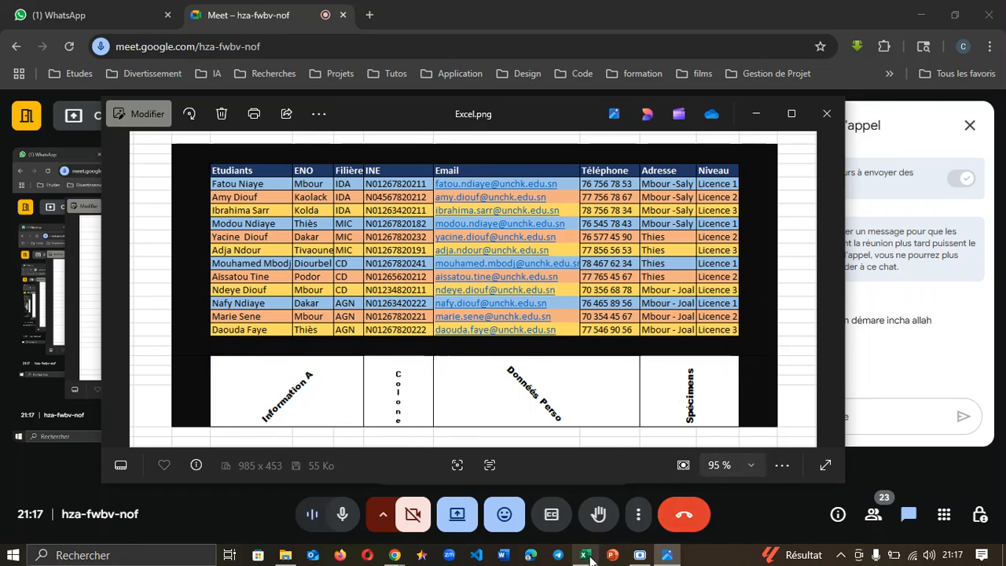
pyautogui.moveTo(587, 556)
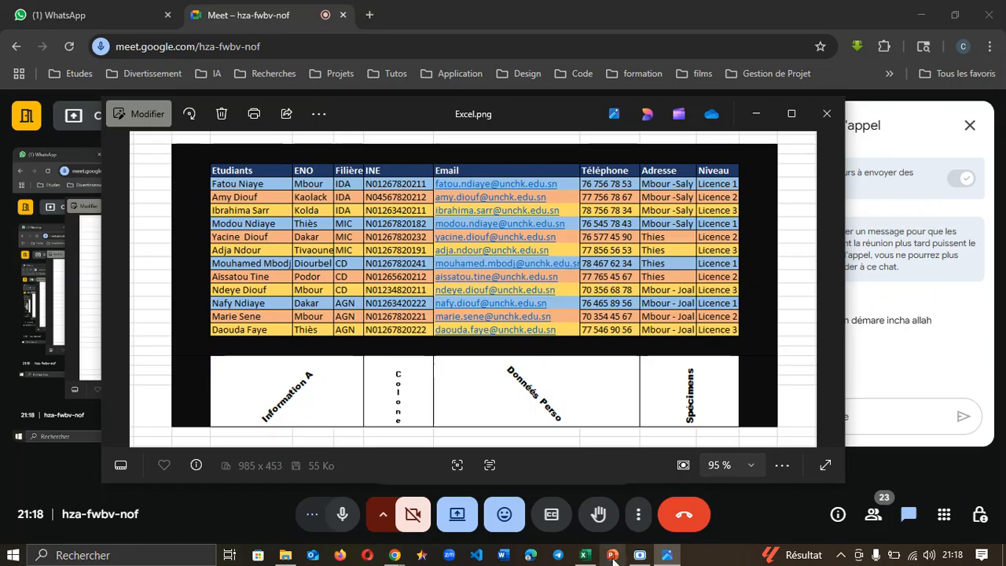
pyautogui.click(585, 555)
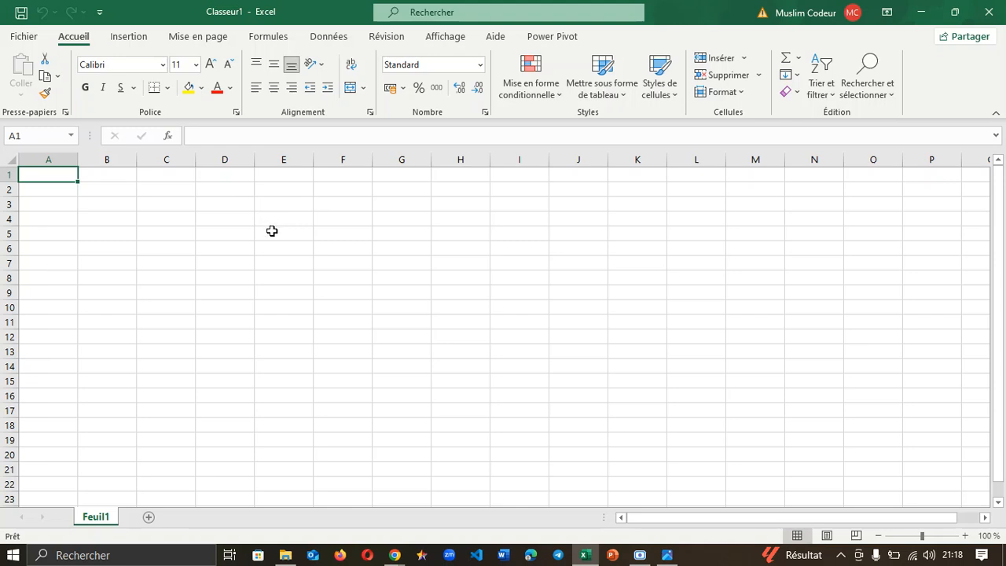
# Step: Apply Toutes les bordures to E5:N16 to form a 10-by-12 bordered grid
pyautogui.moveTo(266, 231); pyautogui.dragTo(795, 402)
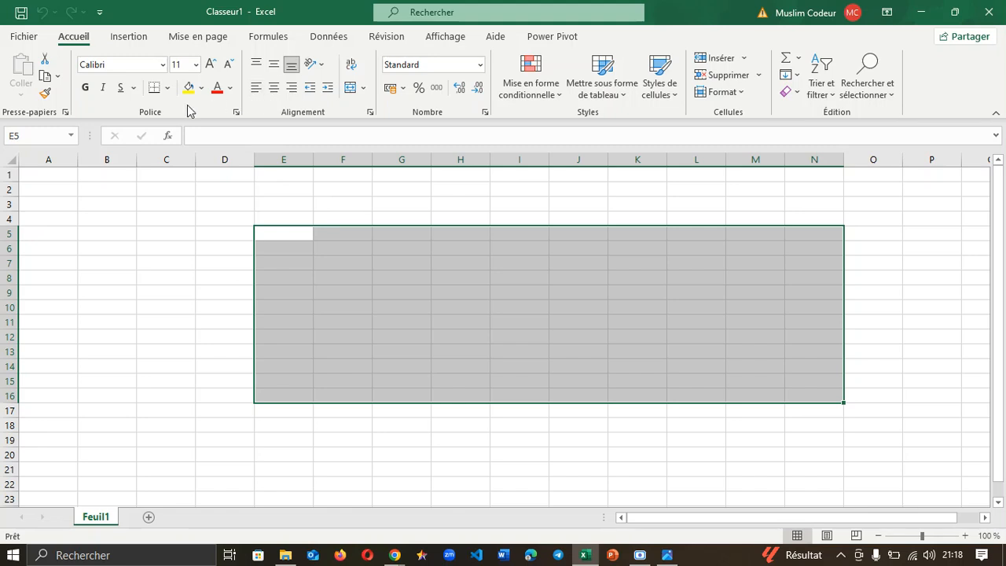
pyautogui.click(167, 87)
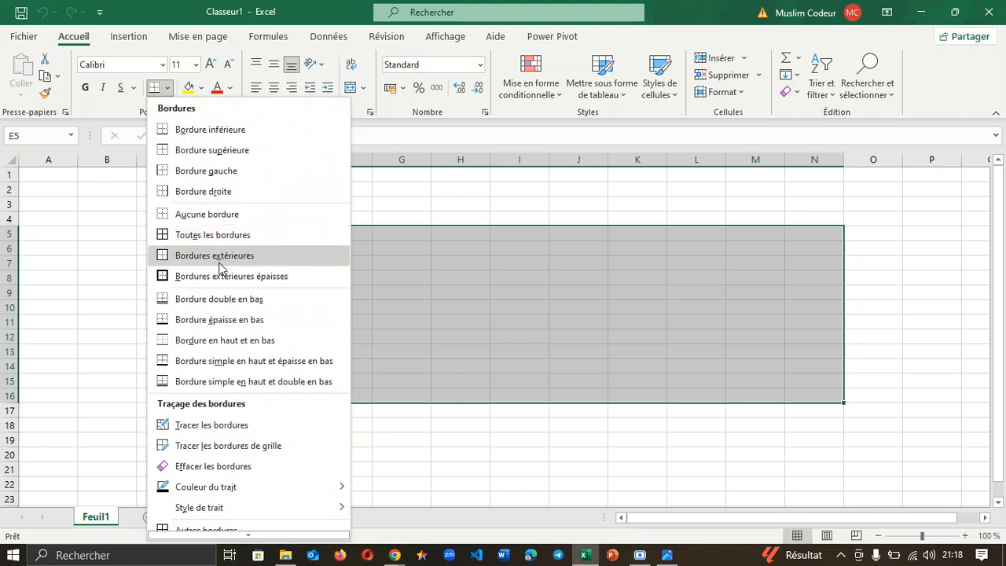
pyautogui.click(214, 236)
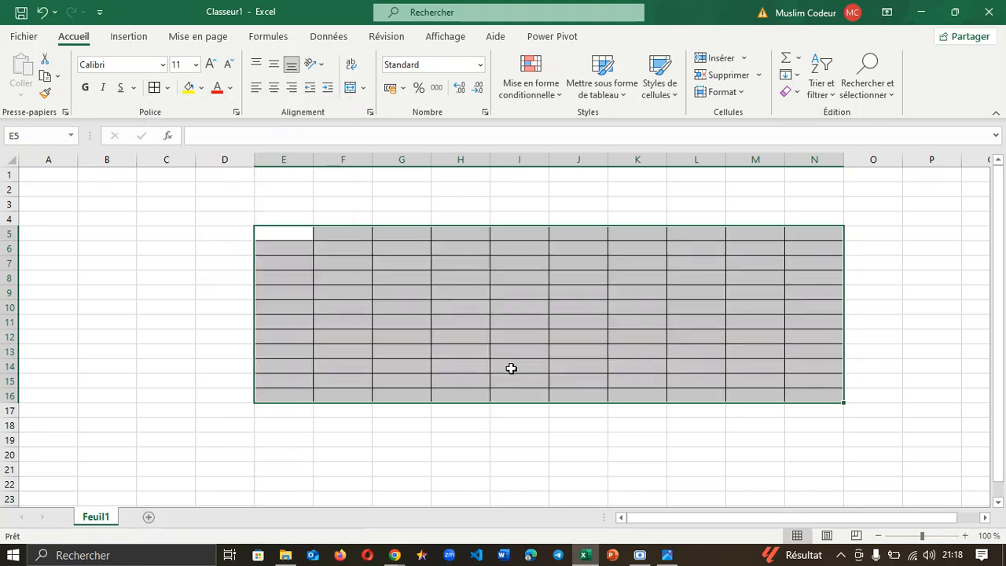
pyautogui.click(578, 202)
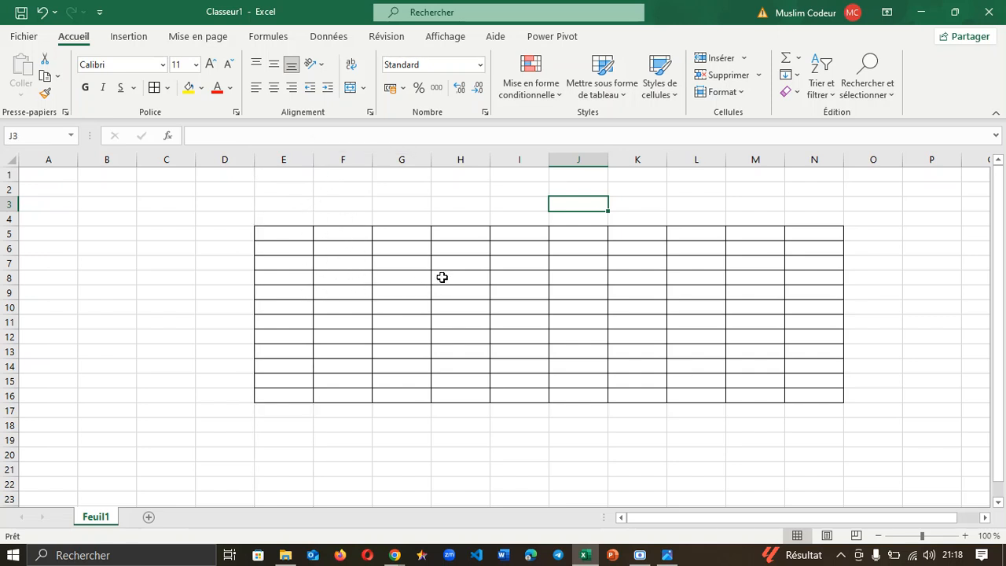
pyautogui.click(259, 220)
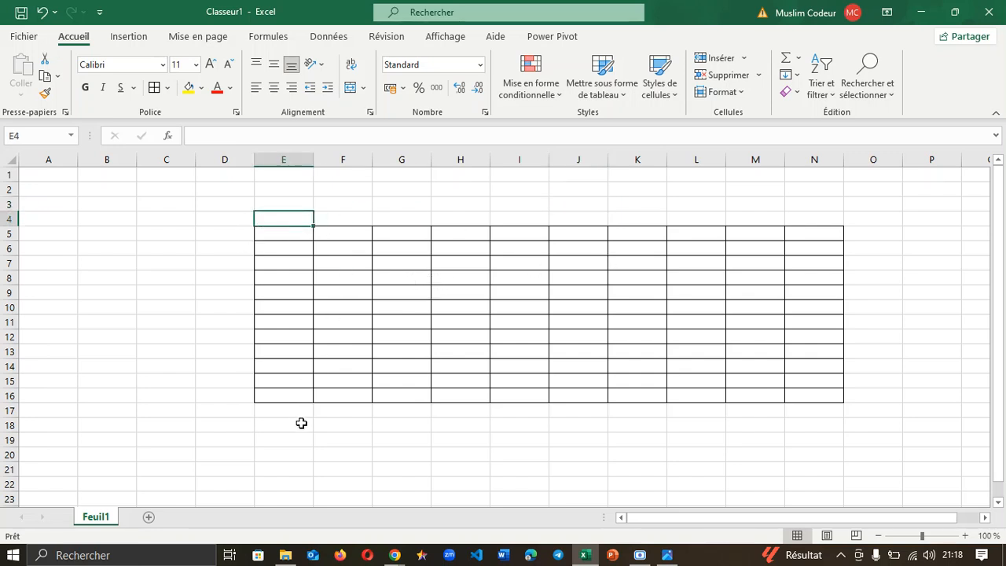
pyautogui.click(270, 424)
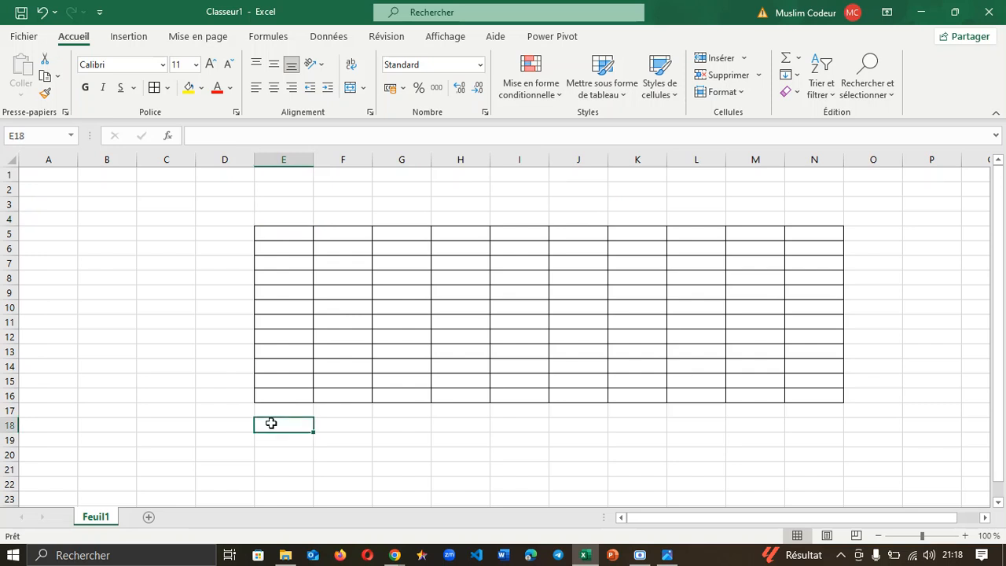
# Step: Give E18:N23 all borders, then compare it against the Excel.png reference
pyautogui.moveTo(270, 424); pyautogui.dragTo(820, 492)
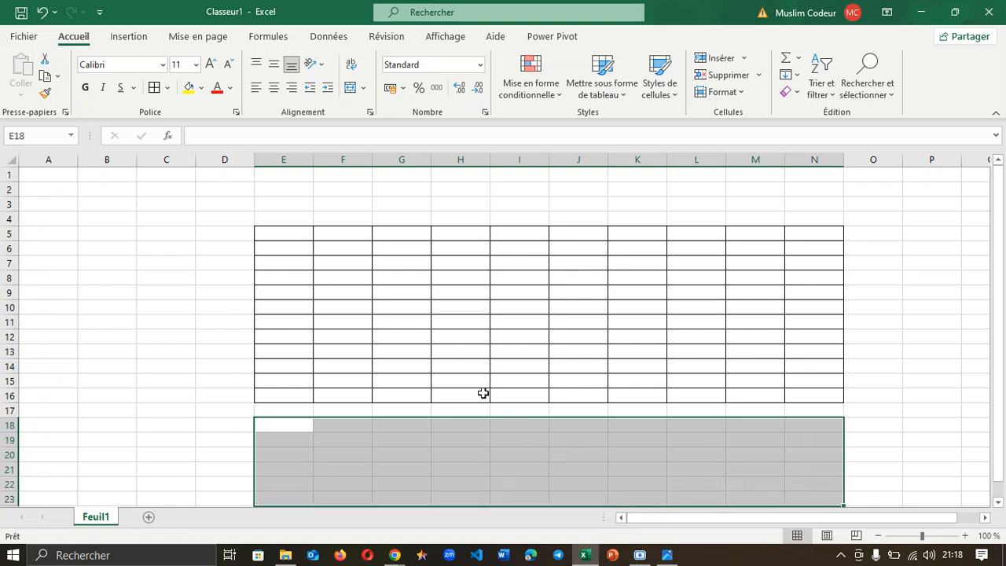
pyautogui.click(167, 87)
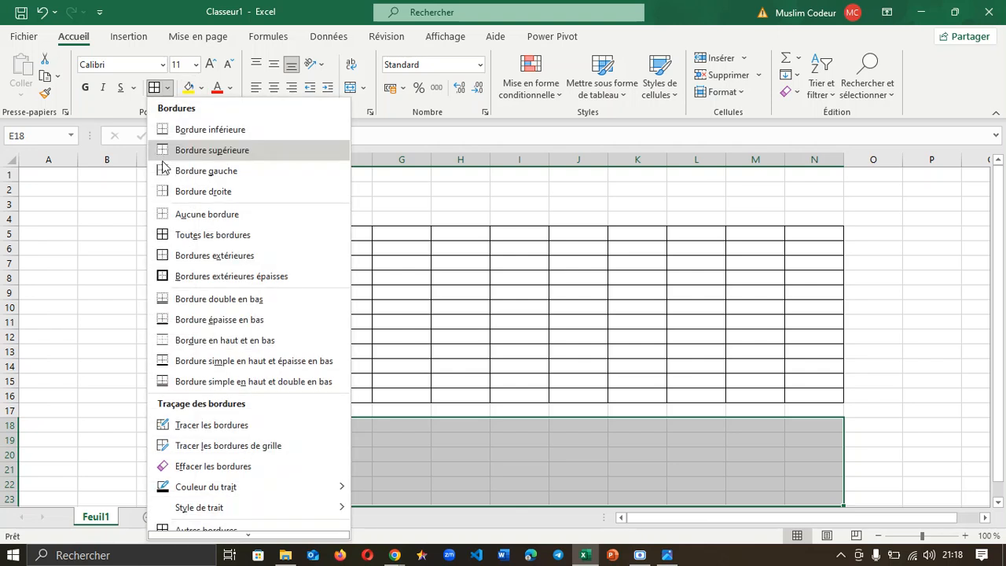
pyautogui.click(190, 236)
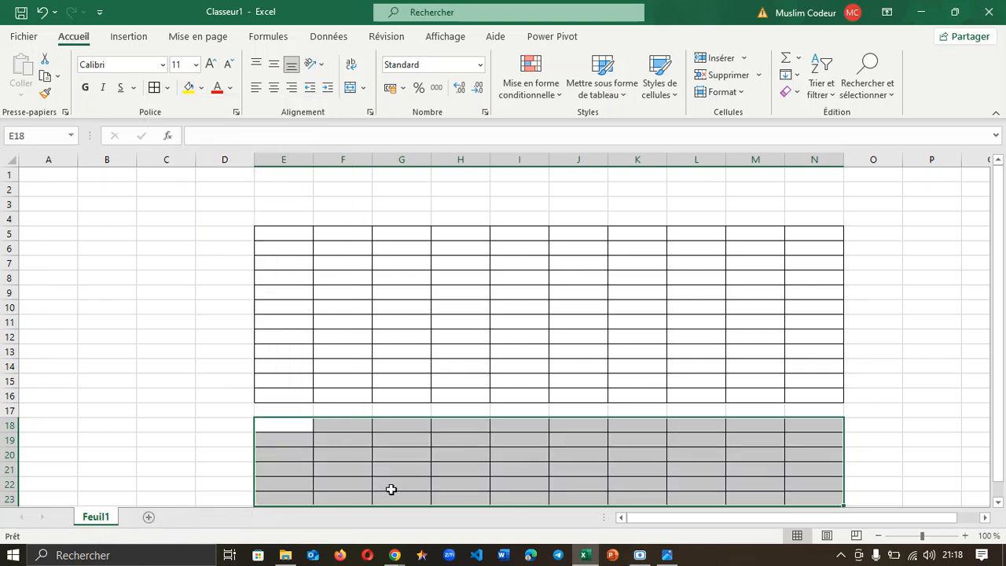
pyautogui.click(282, 428)
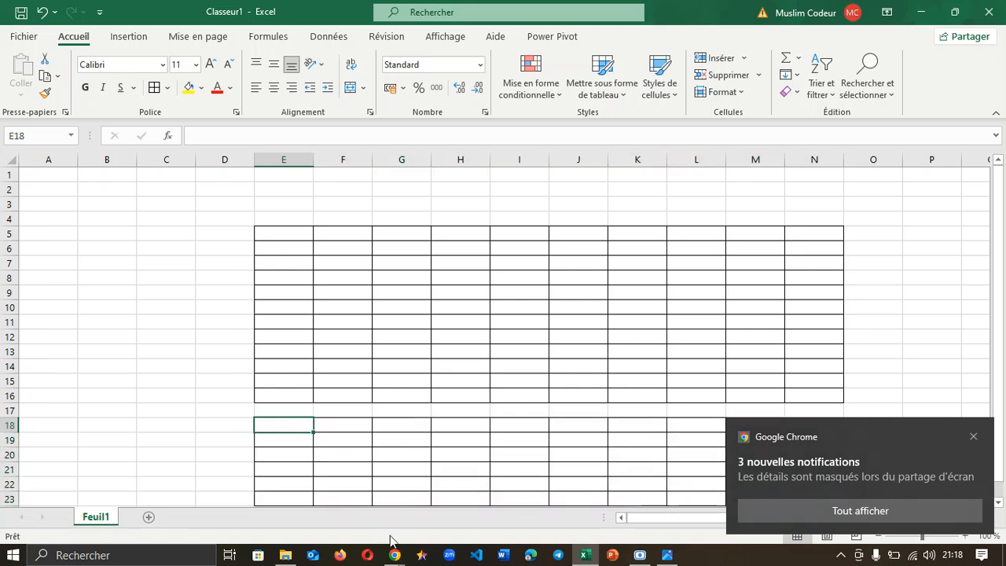
pyautogui.click(668, 555)
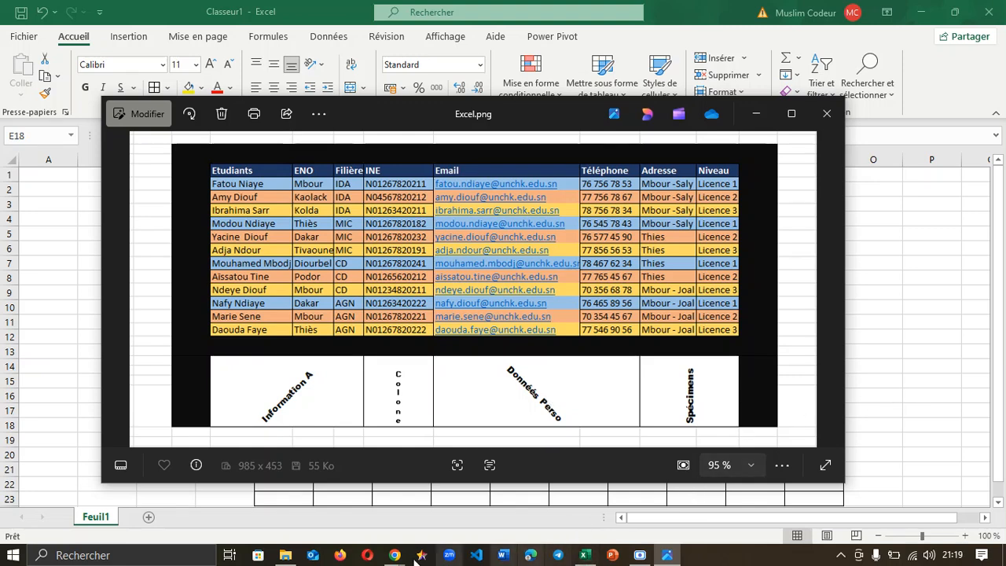
pyautogui.click(586, 555)
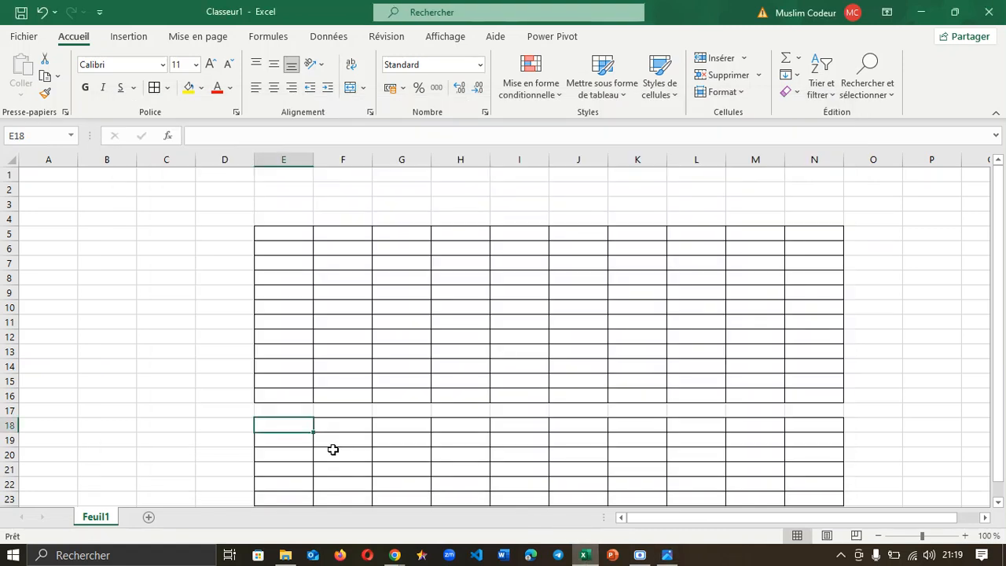
# Step: Merge E18:G23 and H18:I23 into single boxes with Fusionner
pyautogui.moveTo(306, 425); pyautogui.dragTo(394, 493)
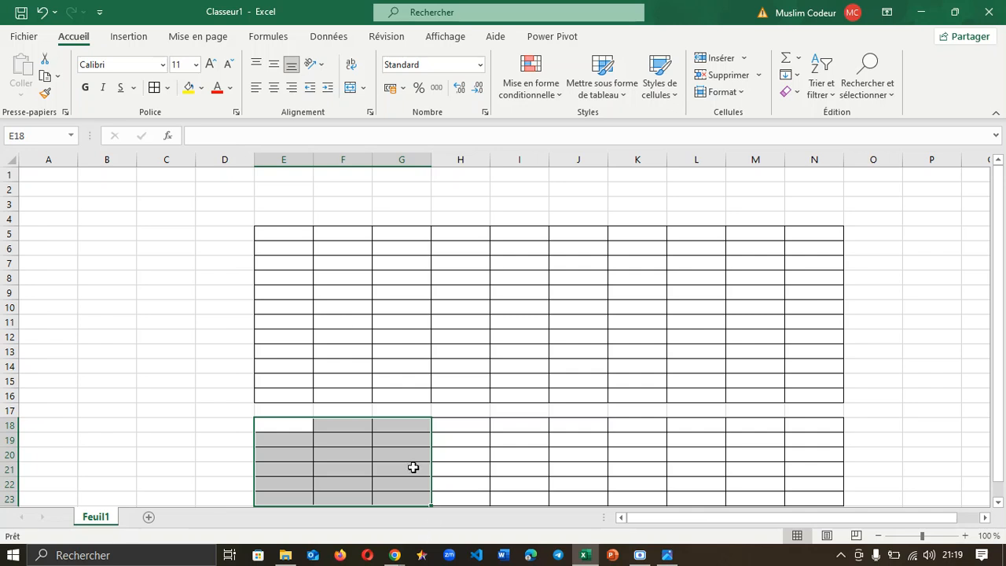
pyautogui.click(364, 87)
pyautogui.click(396, 153)
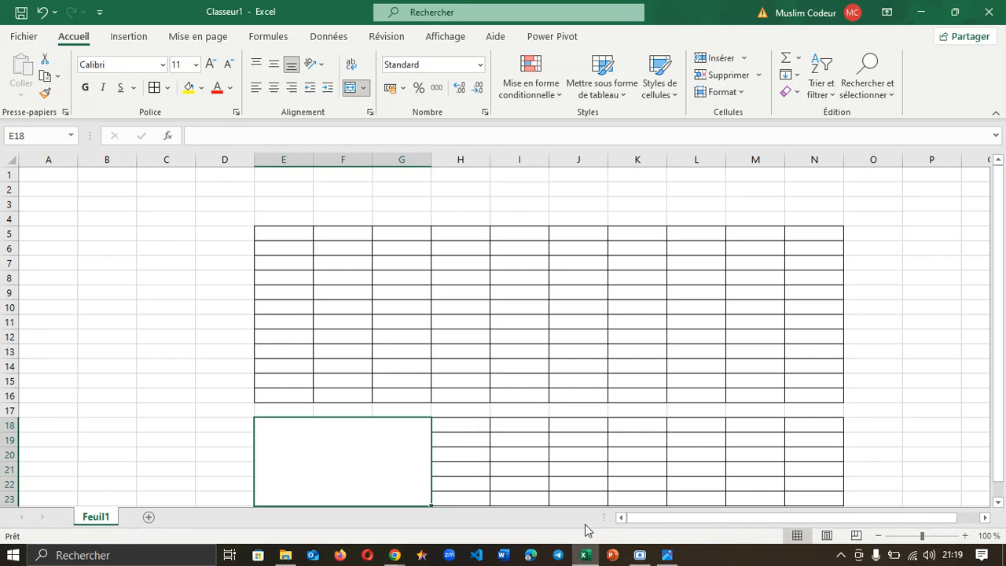
pyautogui.moveTo(668, 555)
pyautogui.moveTo(665, 519)
pyautogui.moveTo(458, 424); pyautogui.dragTo(501, 495)
pyautogui.click(364, 87)
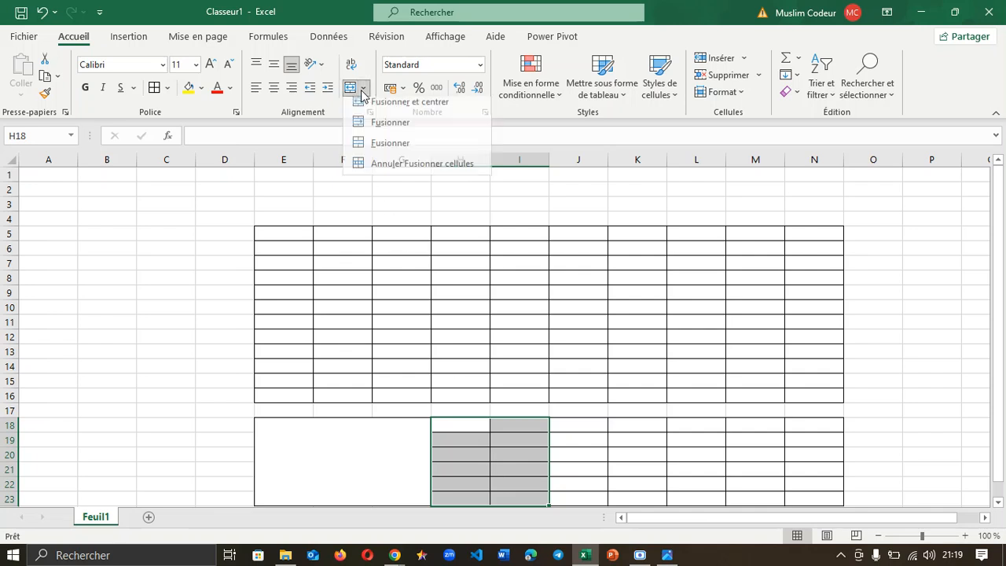
pyautogui.click(400, 149)
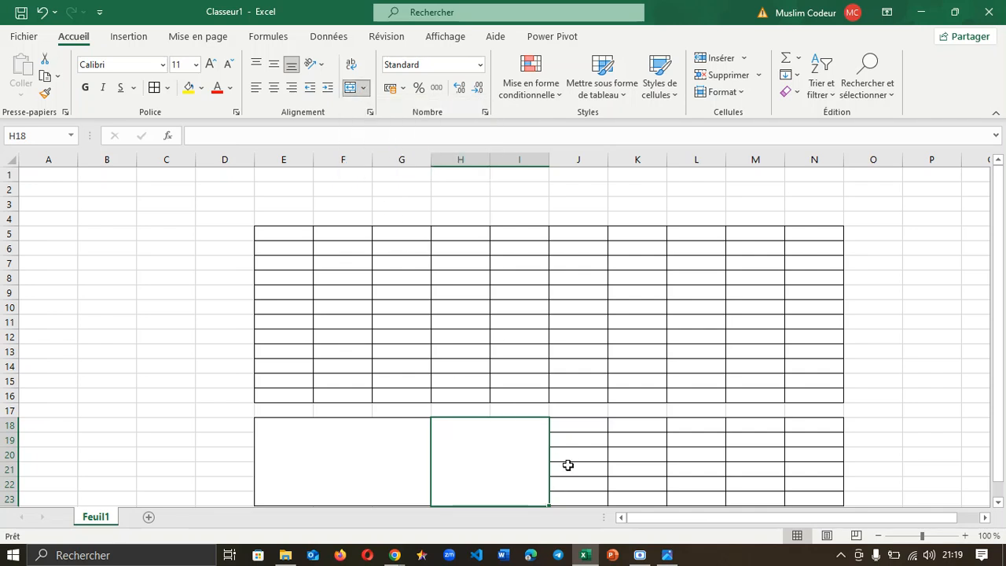
# Step: Merge J18:L23 and M18:N23 into single boxes
pyautogui.moveTo(582, 427); pyautogui.dragTo(712, 494)
pyautogui.click(363, 87)
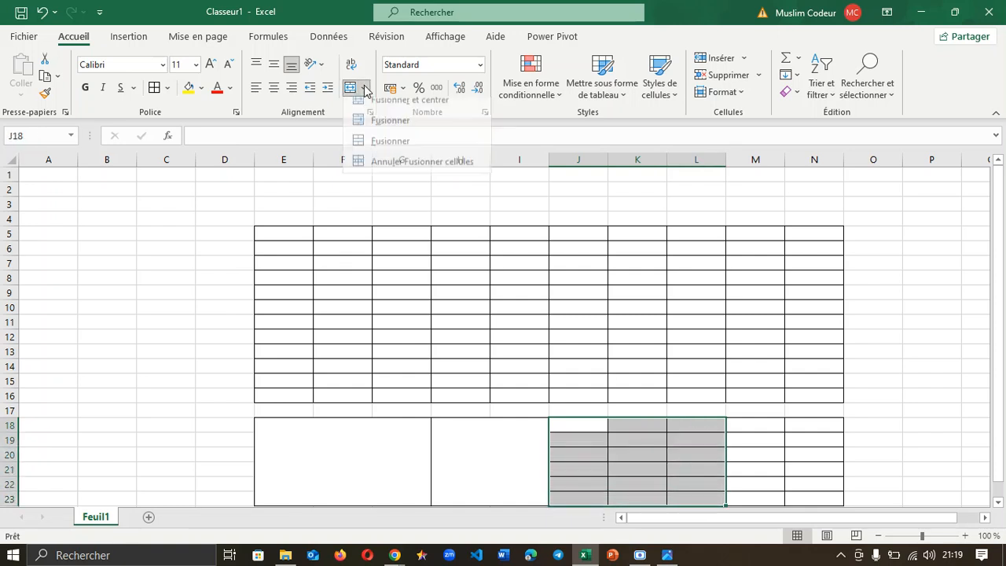
pyautogui.click(385, 151)
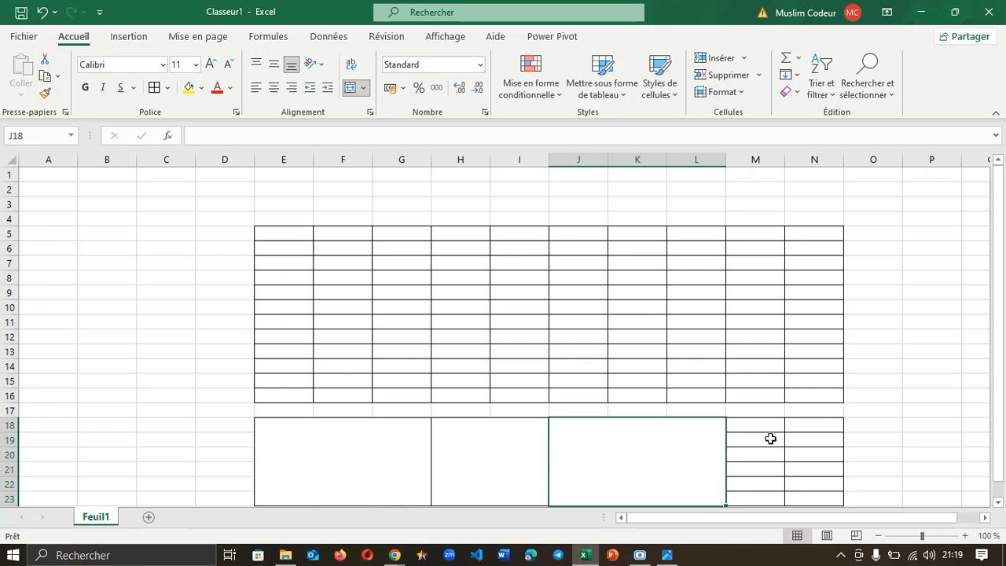
pyautogui.moveTo(765, 429); pyautogui.dragTo(816, 493)
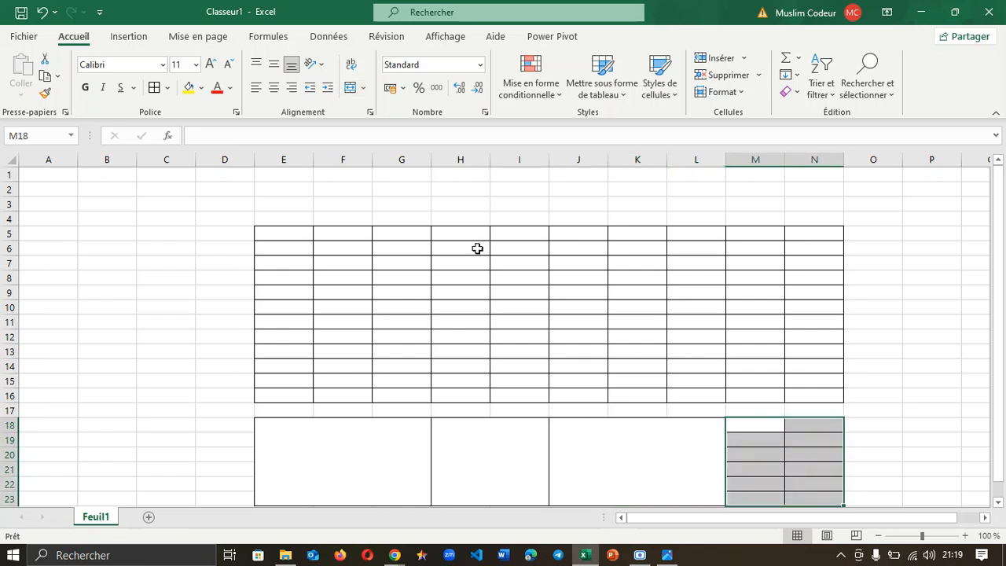
pyautogui.click(363, 88)
pyautogui.click(386, 151)
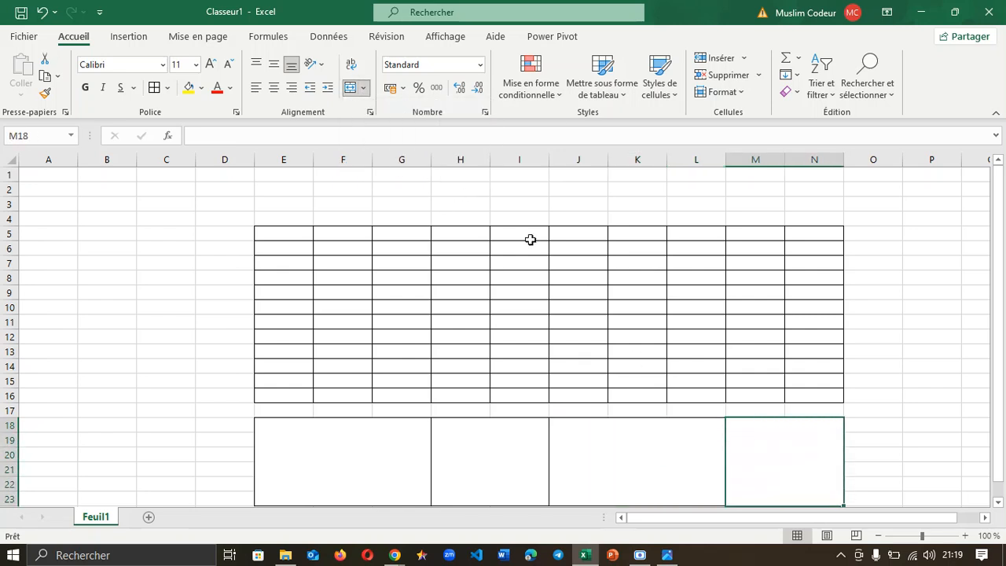
pyautogui.moveTo(222, 198); pyautogui.dragTo(856, 212)
# Step: Merge the top band D3:O4 and fill it black
pyautogui.click(364, 88)
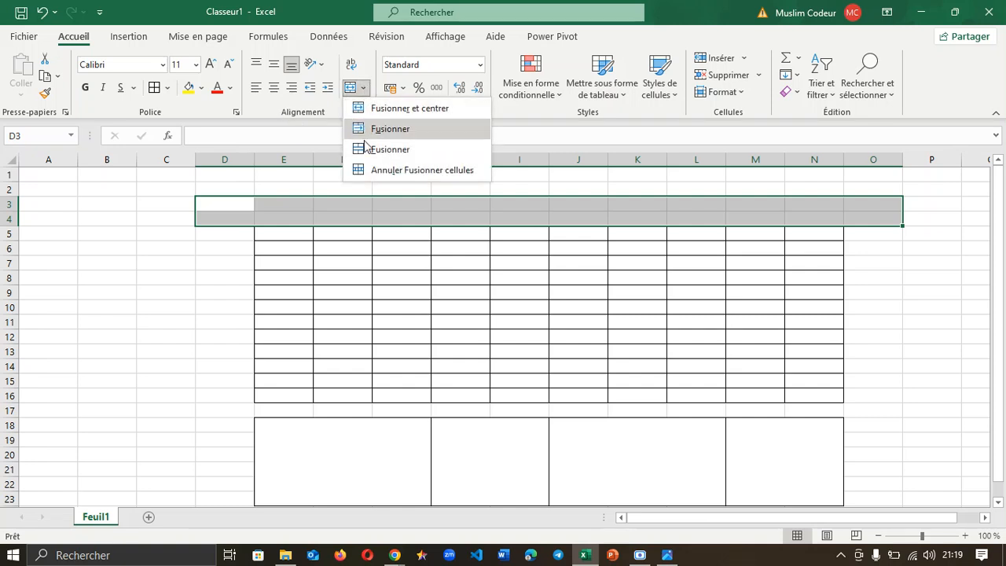
pyautogui.click(380, 147)
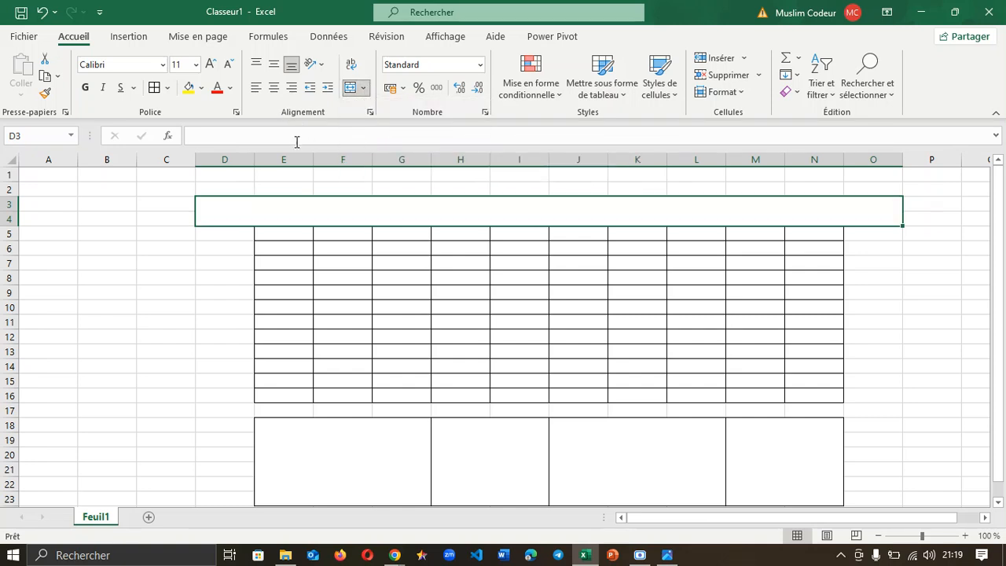
pyautogui.click(202, 87)
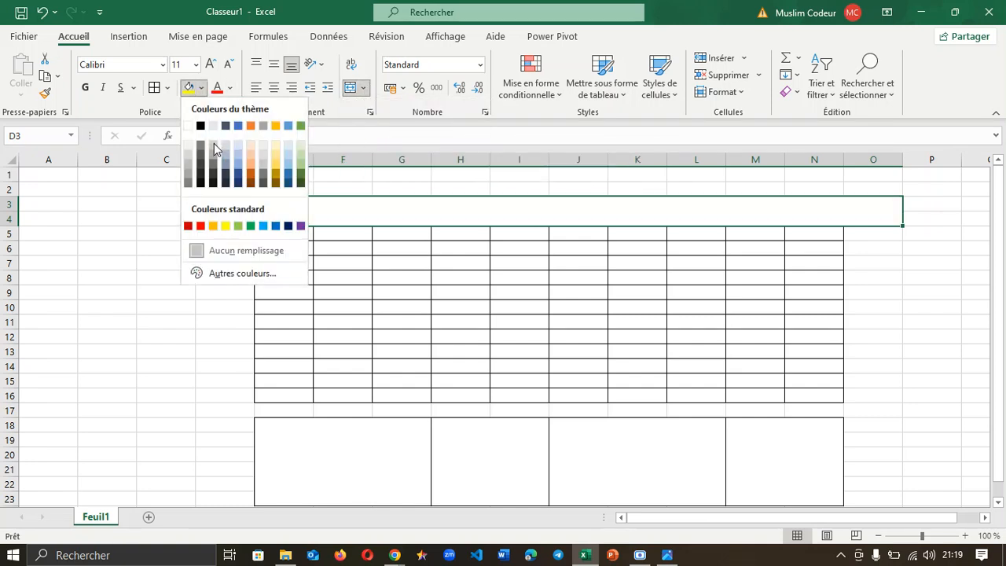
pyautogui.click(200, 181)
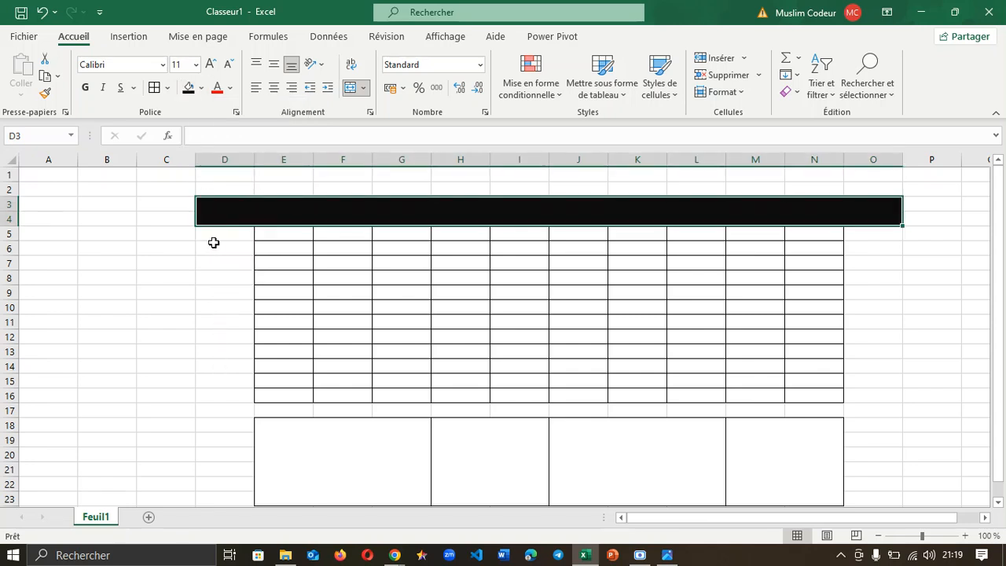
# Step: Merge side columns D5:D23 and O5:O23 and fill both black
pyautogui.moveTo(209, 237); pyautogui.dragTo(229, 499)
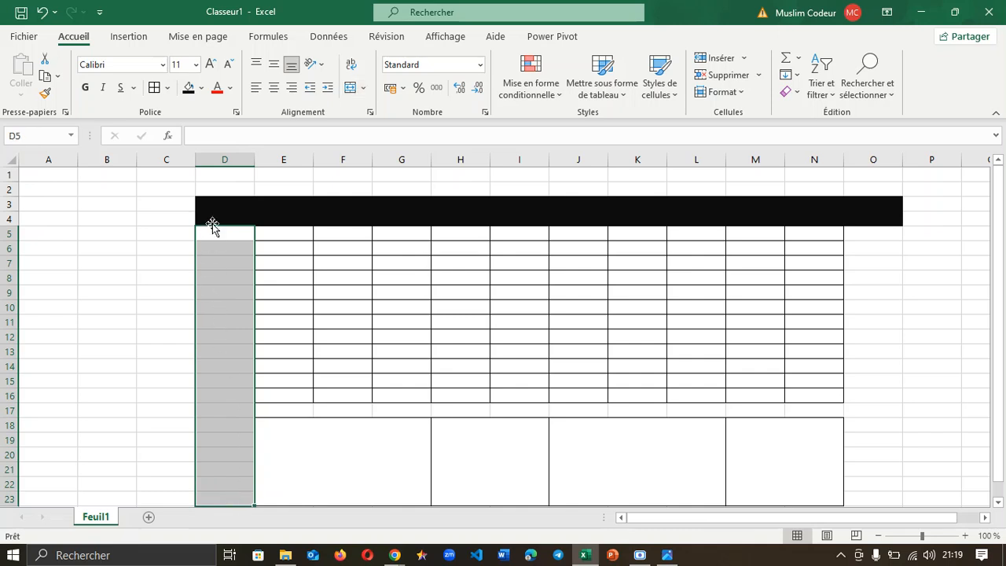
pyautogui.click(364, 89)
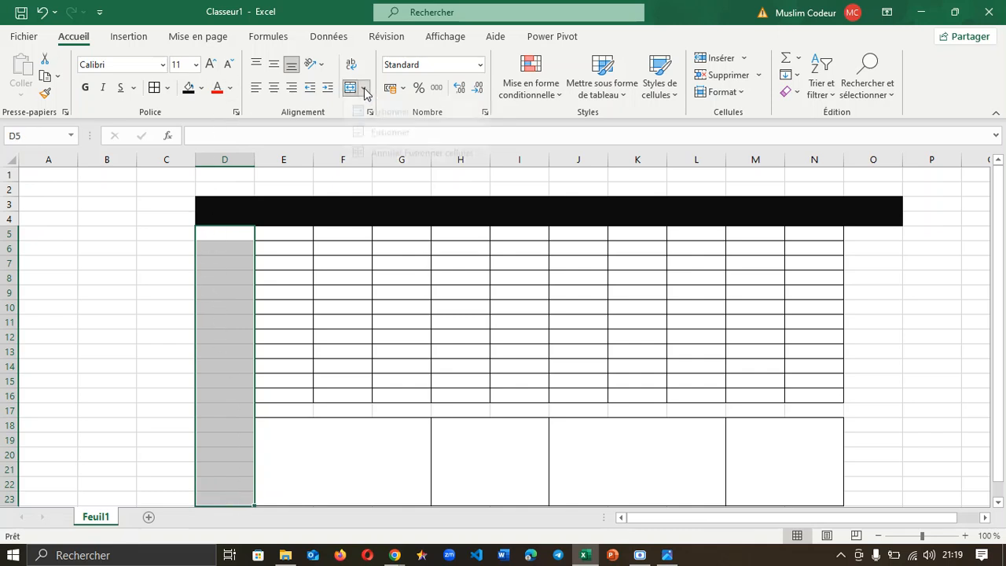
pyautogui.click(378, 152)
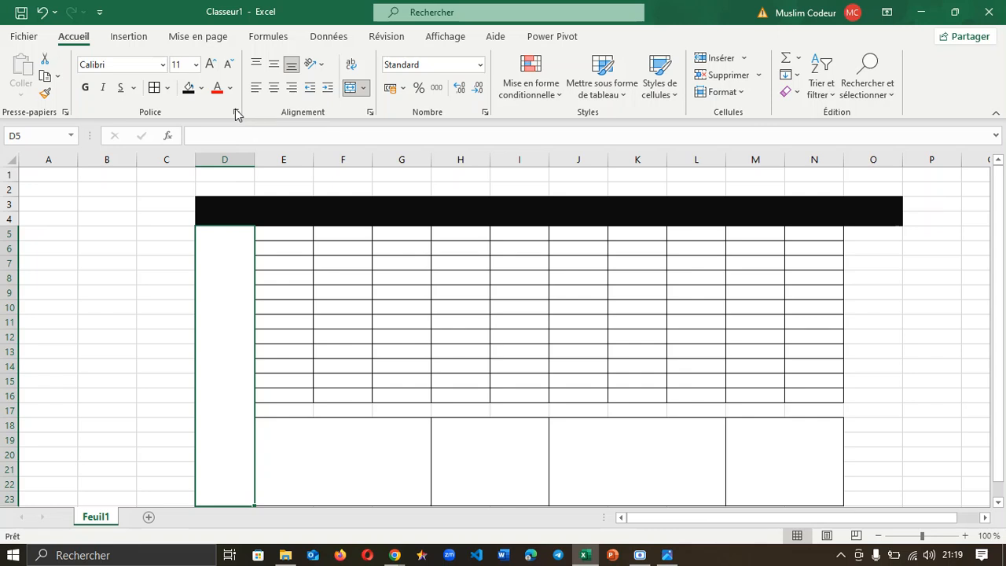
pyautogui.click(189, 88)
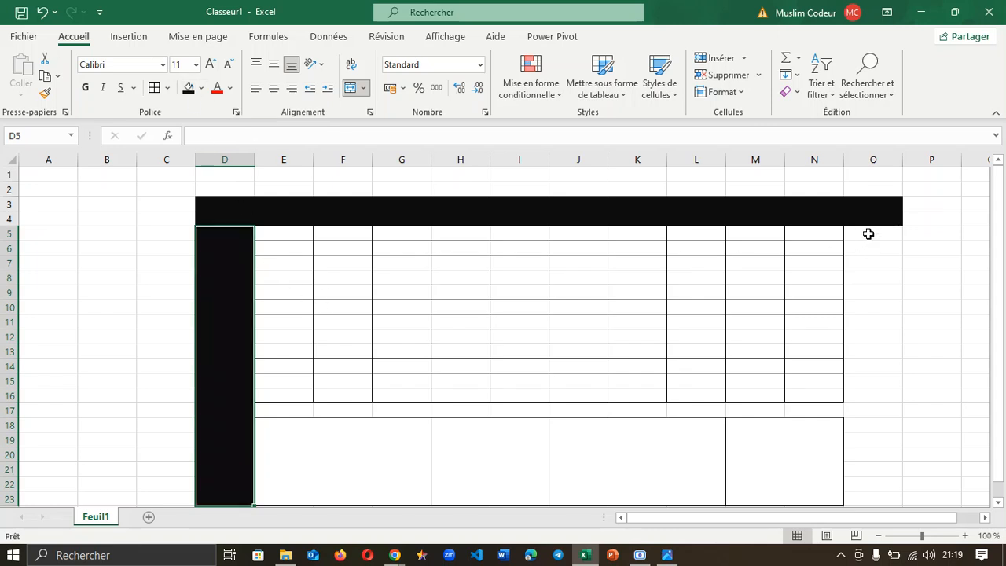
pyautogui.moveTo(869, 234); pyautogui.dragTo(889, 493)
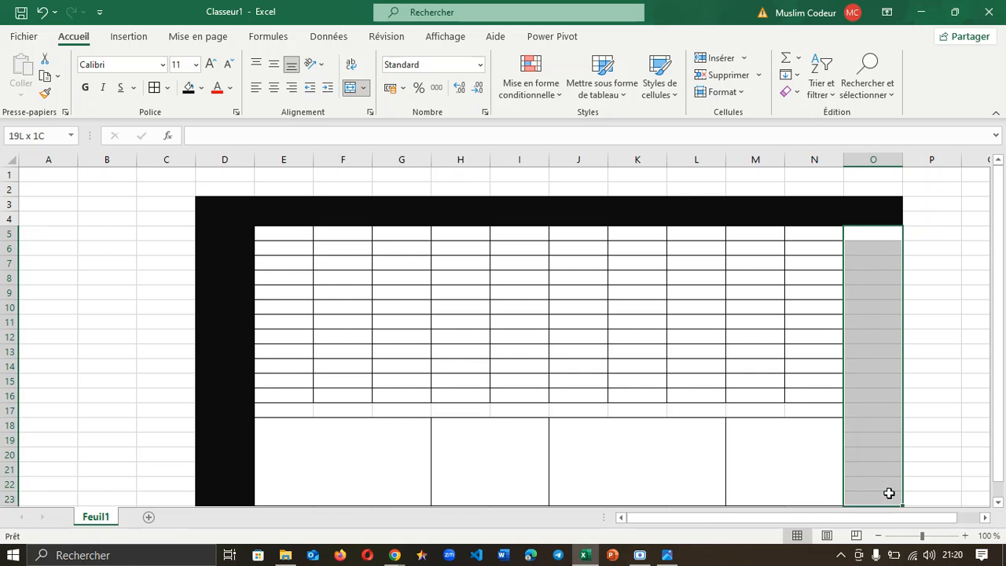
pyautogui.click(364, 88)
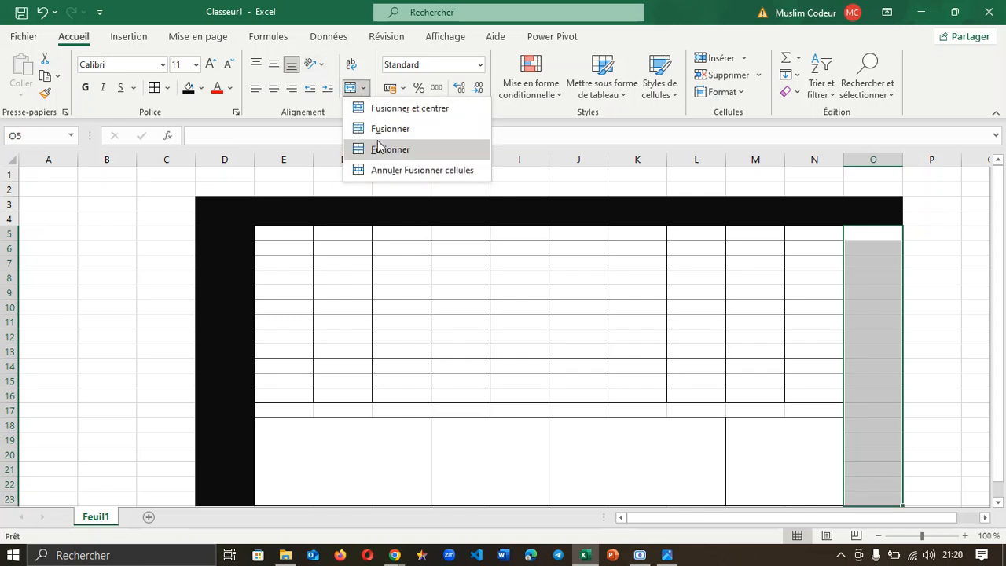
pyautogui.click(380, 153)
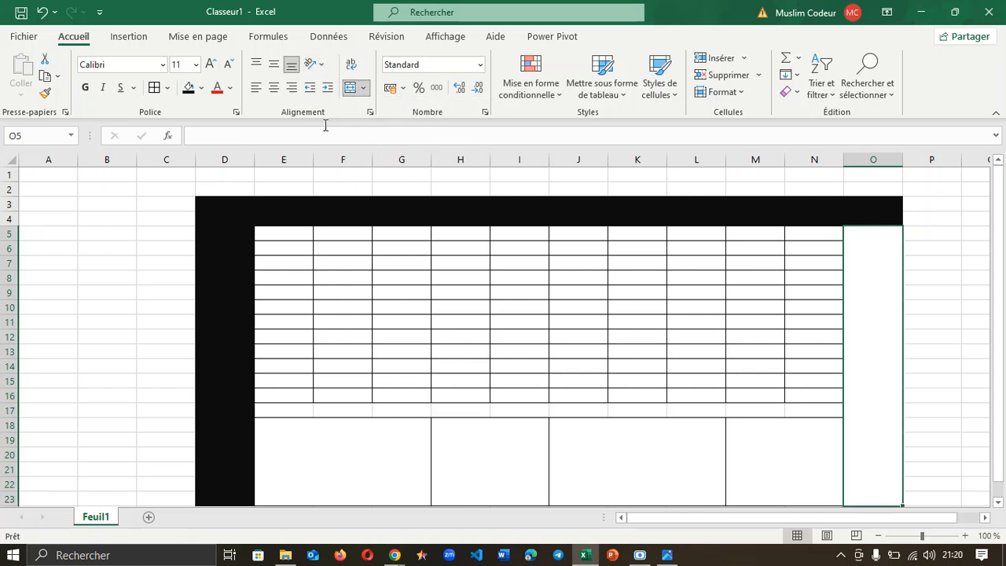
pyautogui.click(190, 91)
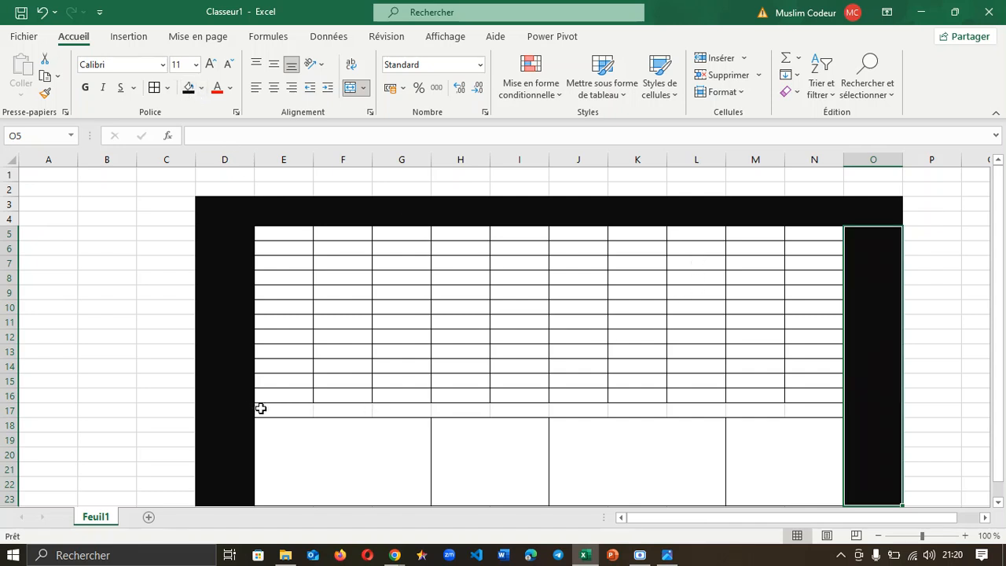
# Step: Merge the row 17 strip E17:N17 and fill it black
pyautogui.moveTo(261, 408); pyautogui.dragTo(814, 409)
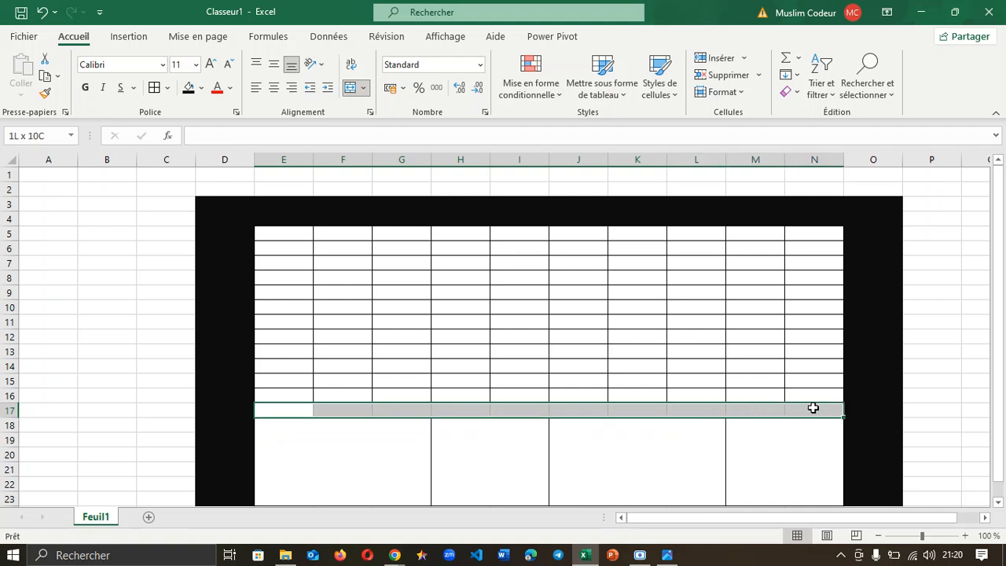
pyautogui.click(364, 88)
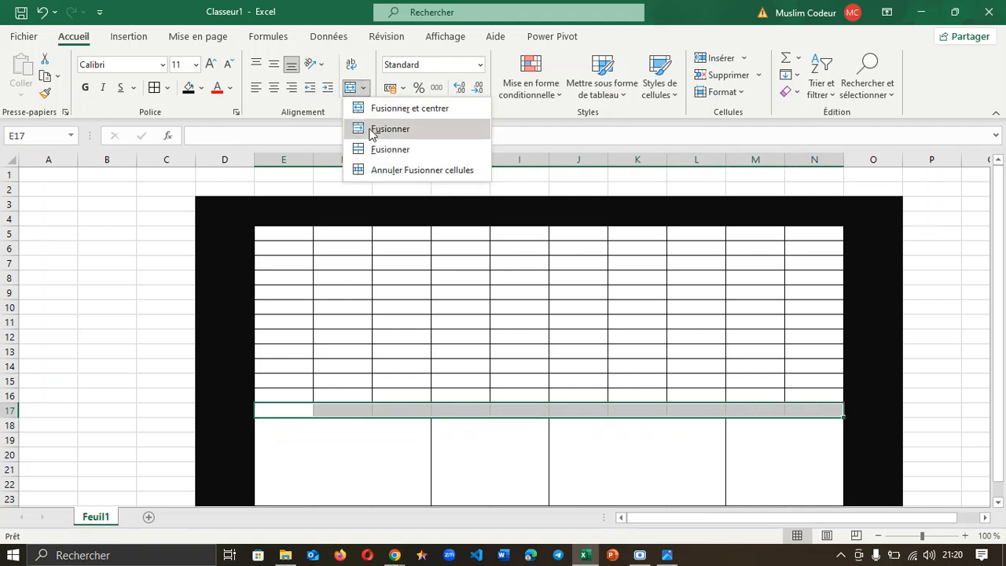
pyautogui.click(372, 149)
pyautogui.click(190, 91)
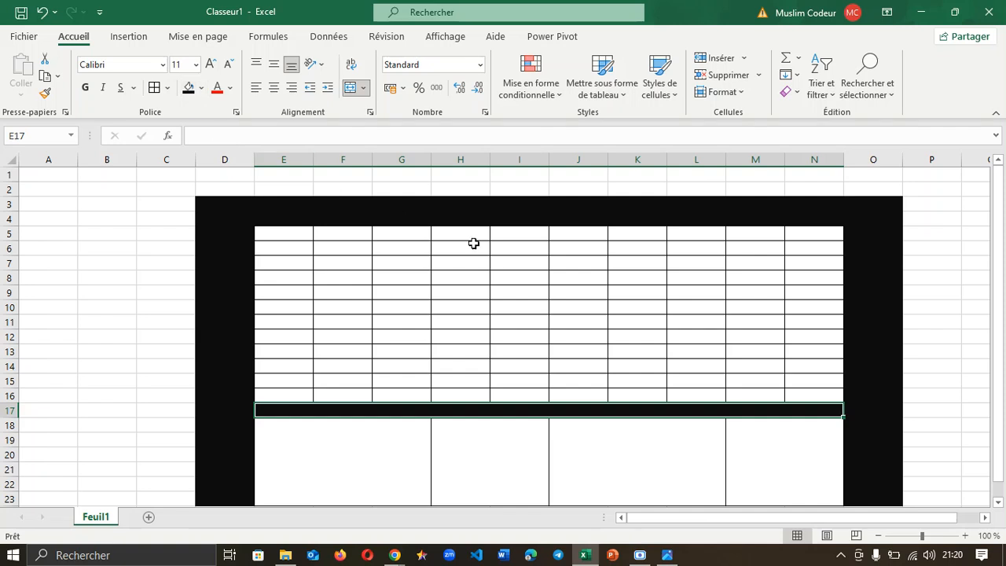
pyautogui.click(894, 281)
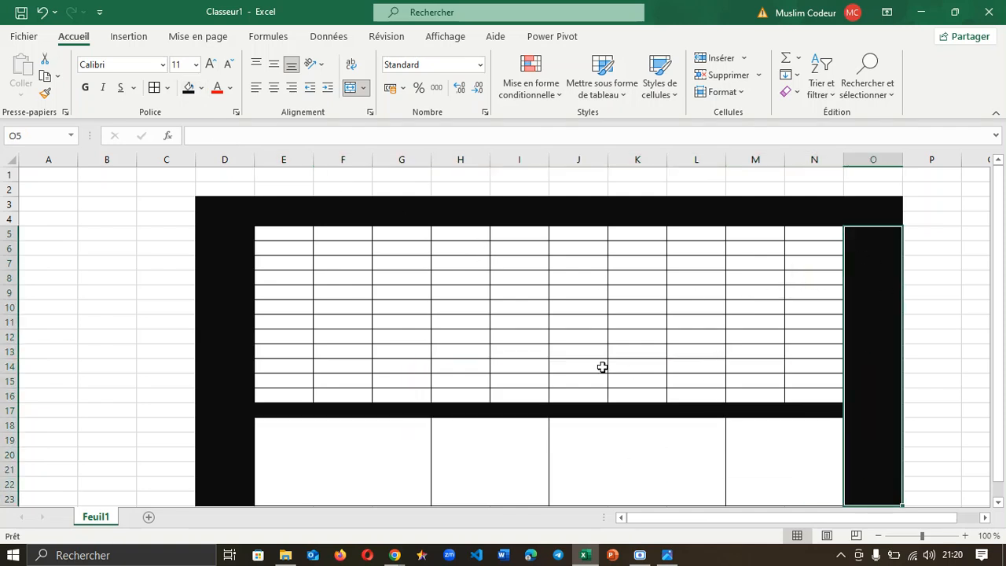
pyautogui.click(961, 359)
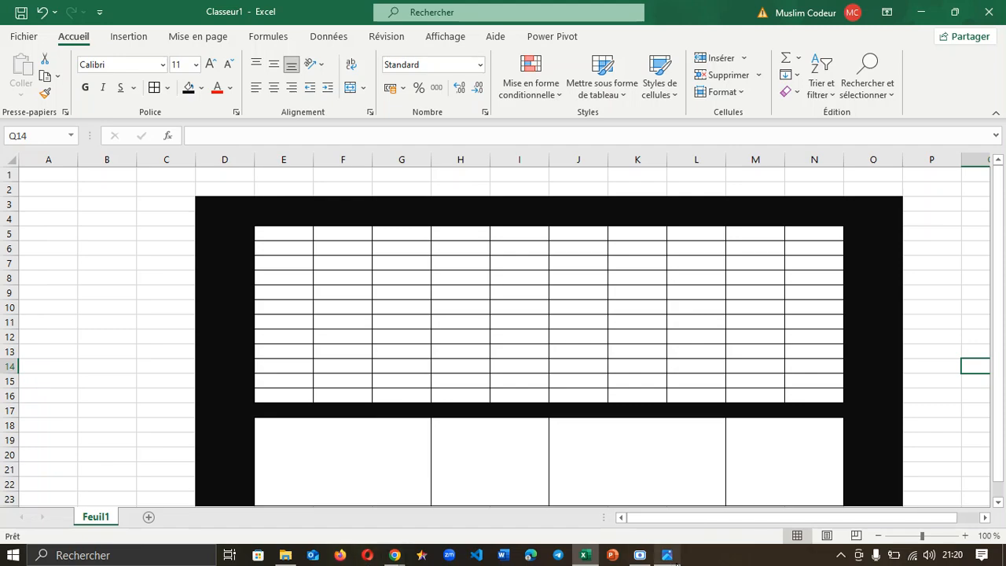
pyautogui.moveTo(674, 560)
# Step: Type the labels Information A, Colone, Données Perso and Spécimens into the four merged boxes
pyautogui.click(326, 454)
pyautogui.write('Information A')
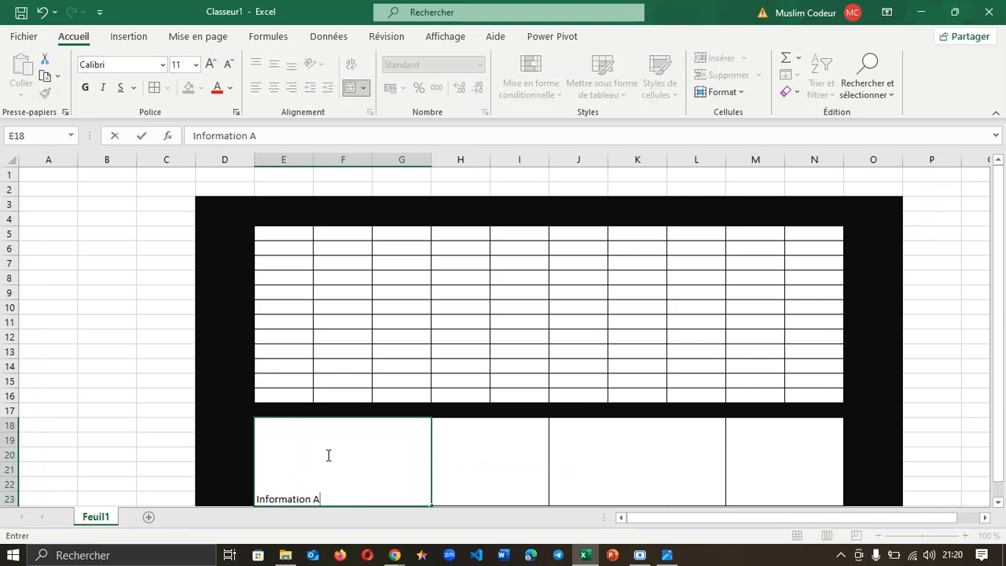
pyautogui.moveTo(665, 551)
pyautogui.click(477, 460)
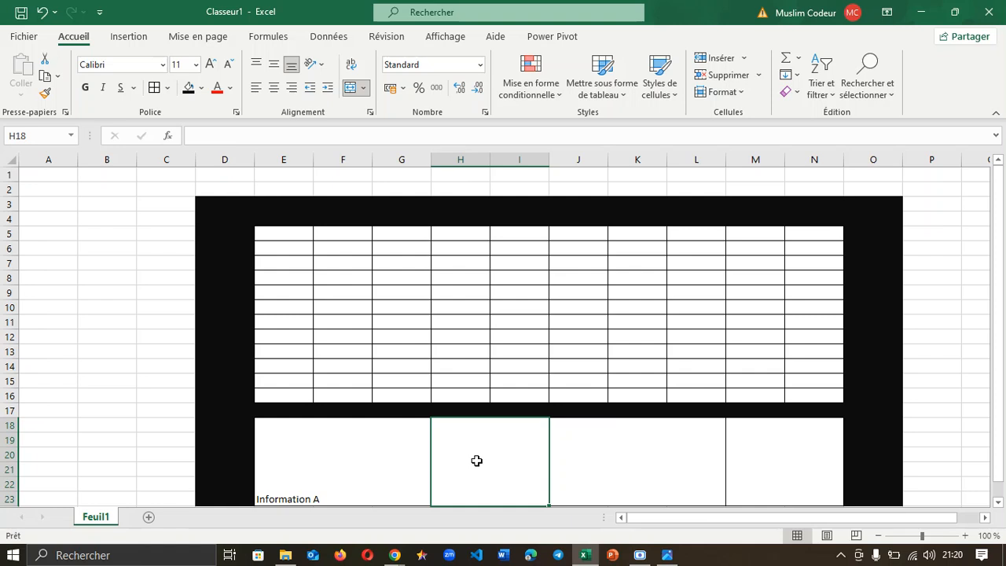
pyautogui.write('Colo')
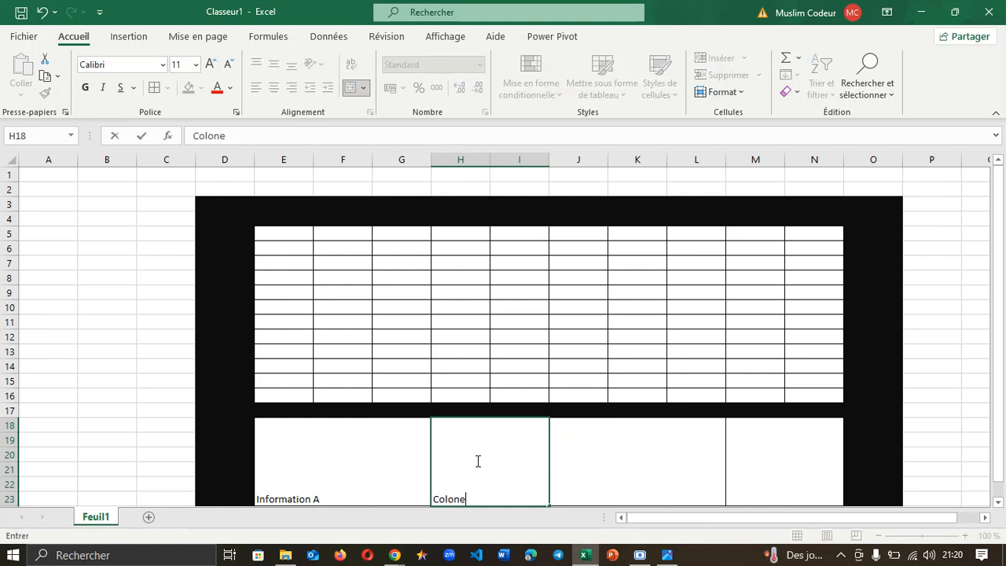
pyautogui.write('ne')
pyautogui.click(597, 426)
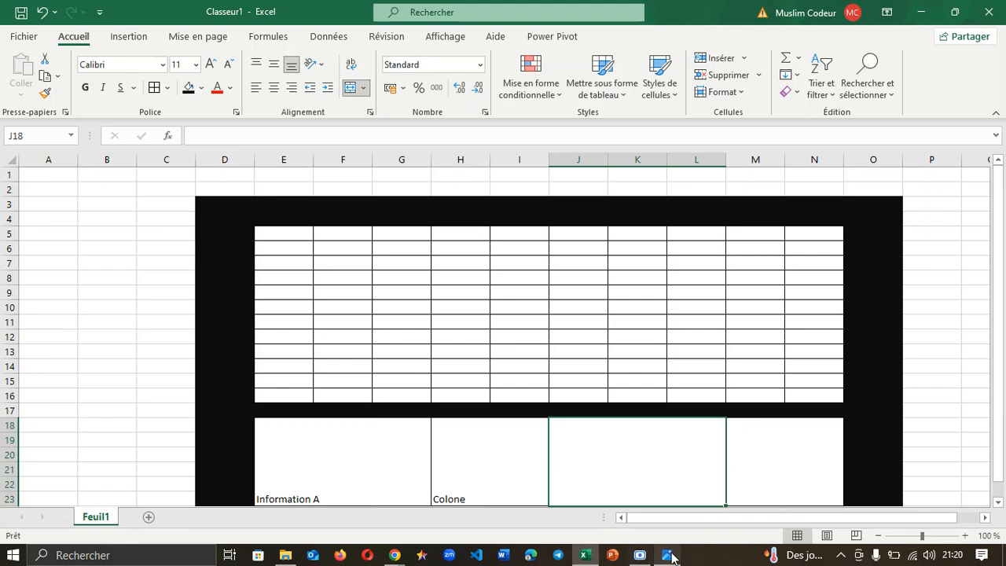
pyautogui.moveTo(667, 555)
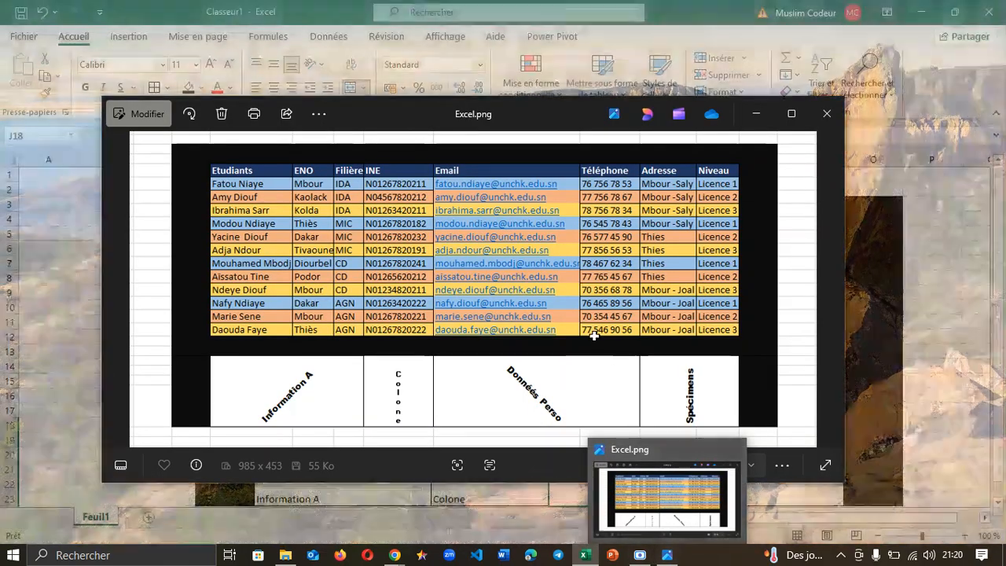
pyautogui.write('Do')
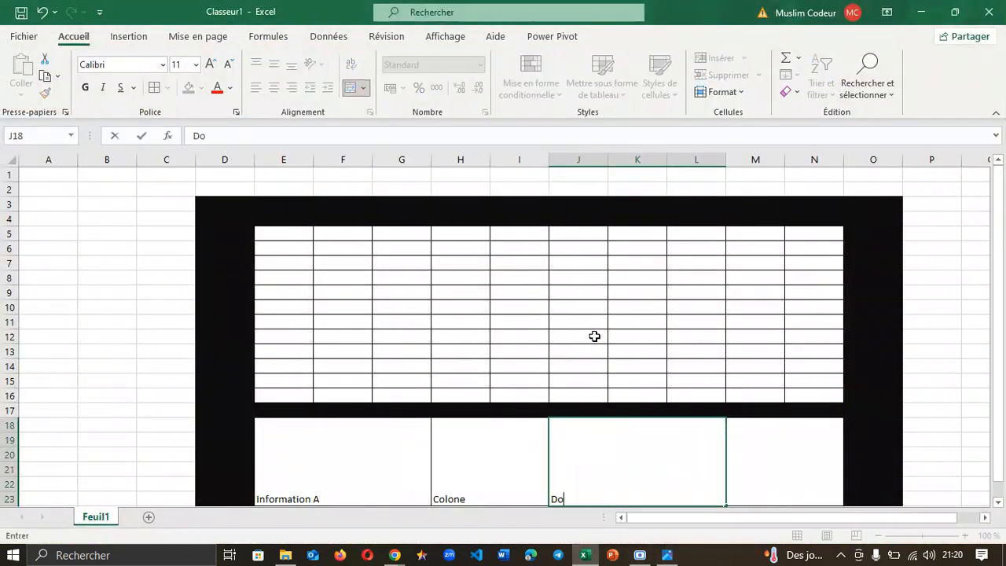
pyautogui.write('nnées Perso')
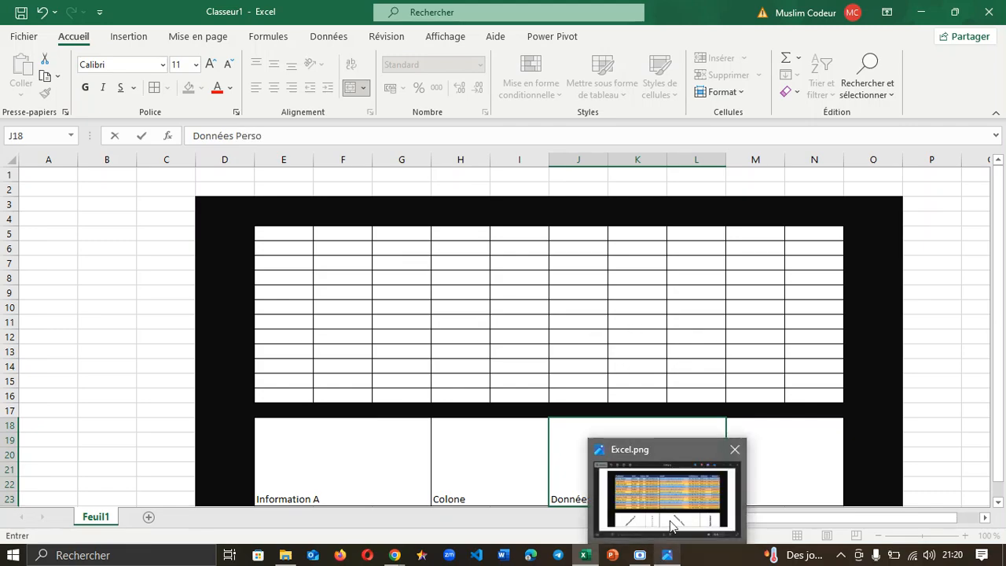
pyautogui.moveTo(675, 520)
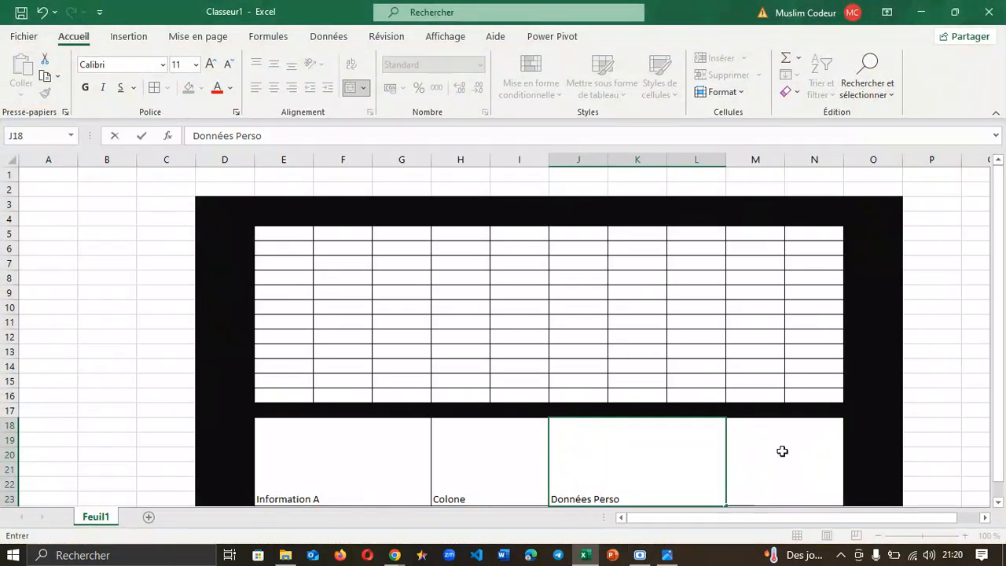
pyautogui.click(783, 451)
pyautogui.write('Spécimens')
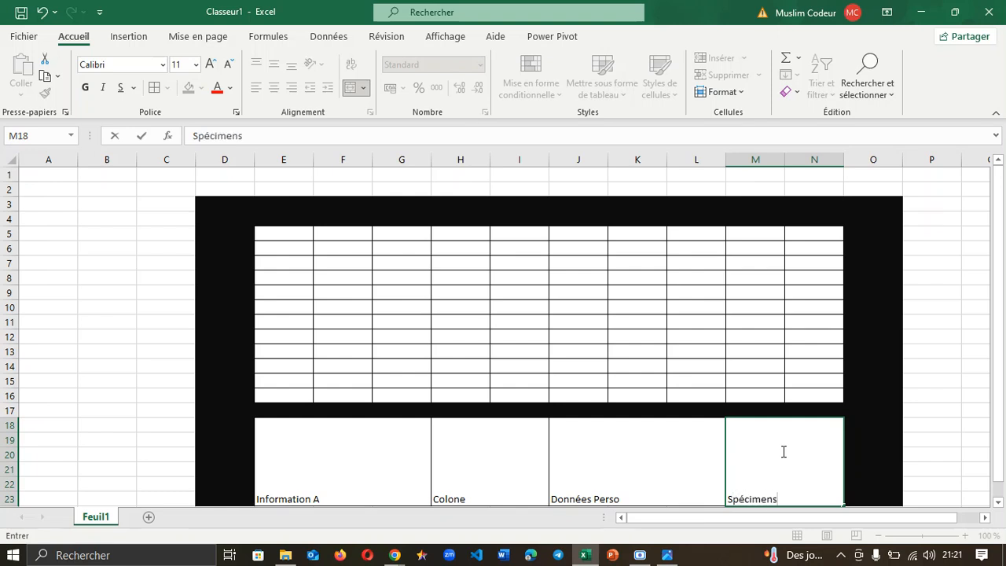
# Step: Make the four labels bold at 12 pt font size
pyautogui.moveTo(291, 468); pyautogui.dragTo(746, 447)
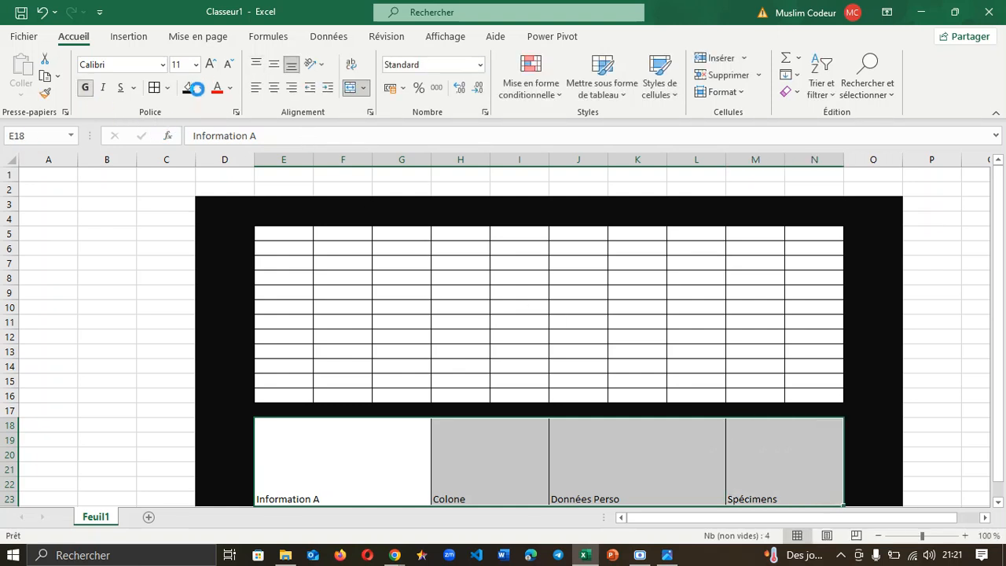
pyautogui.hotkey('ctrl', 'g')
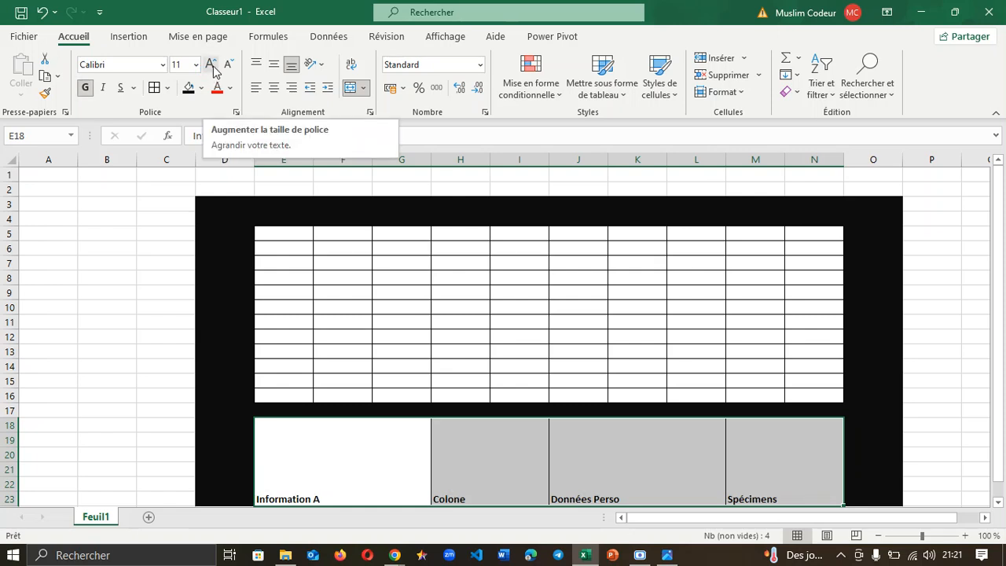
pyautogui.click(210, 65)
pyautogui.click(210, 65)
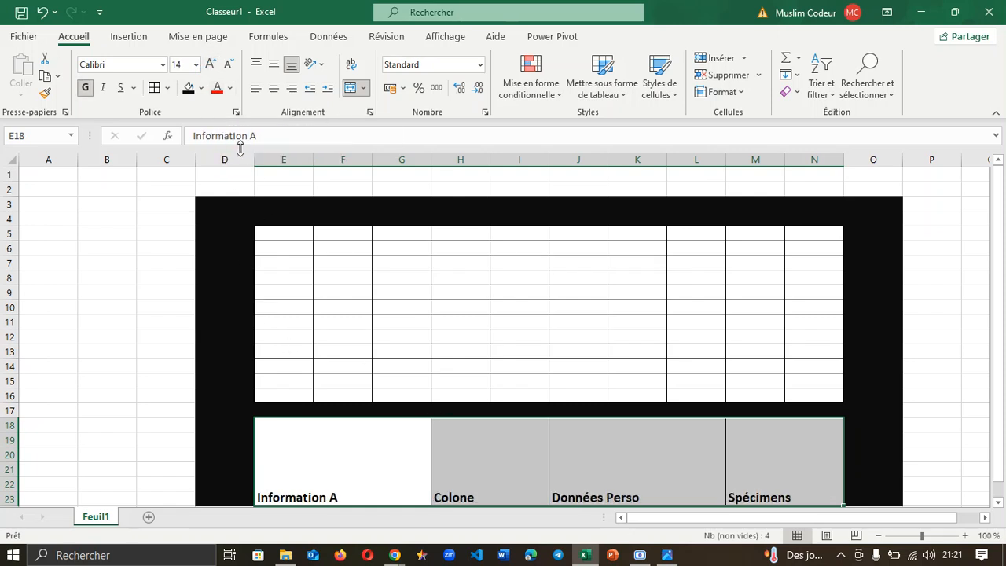
pyautogui.click(228, 63)
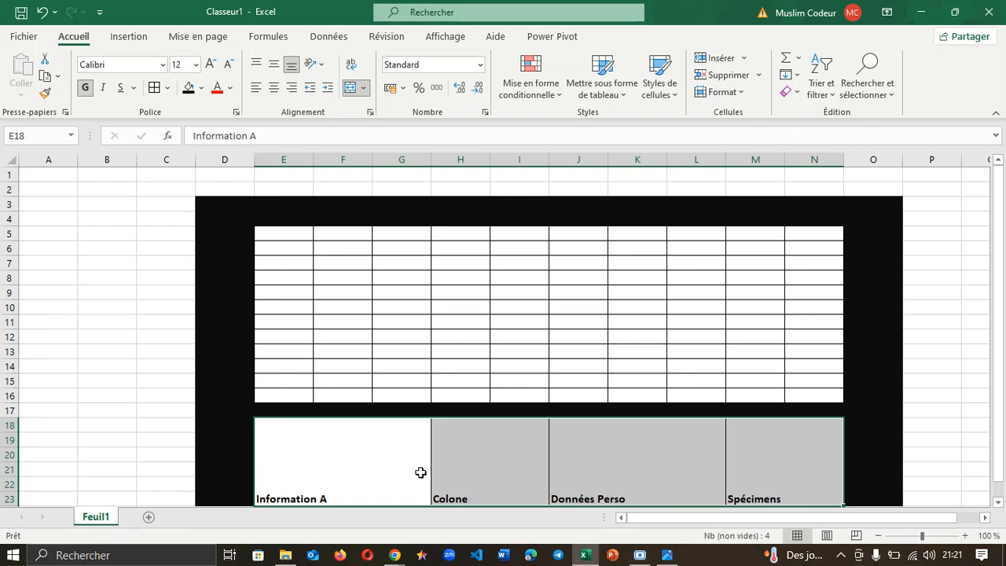
pyautogui.click(393, 470)
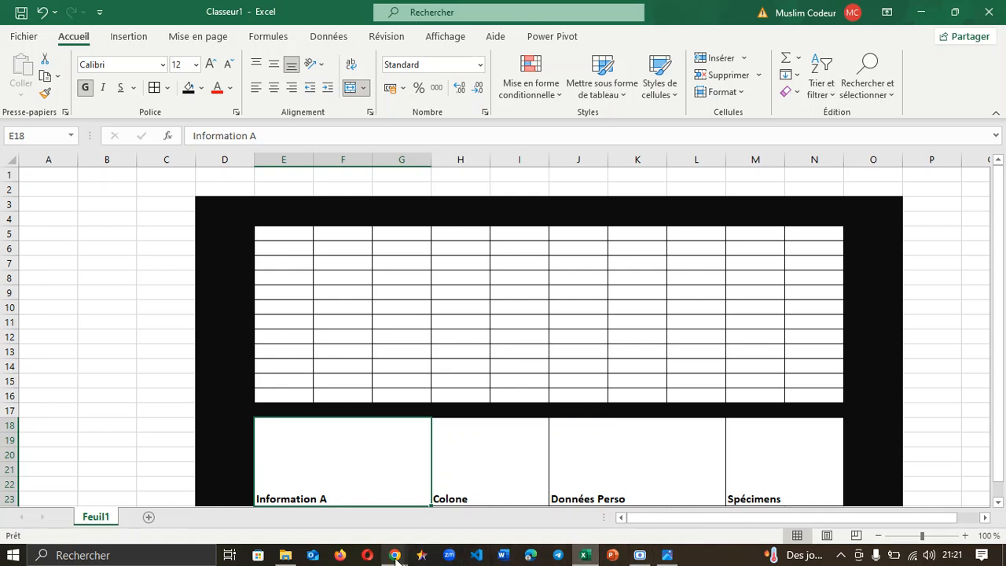
pyautogui.moveTo(397, 558)
pyautogui.click(280, 517)
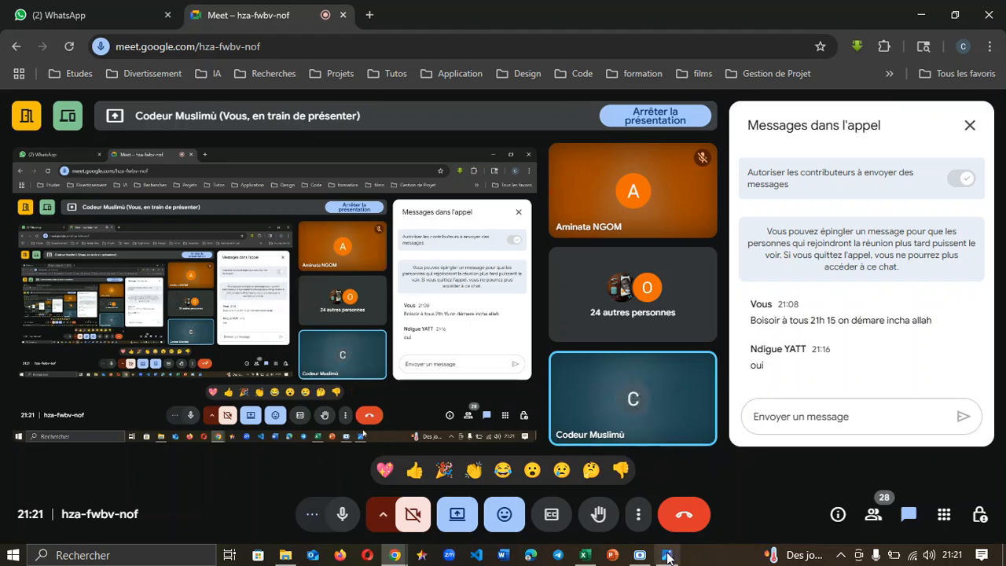
pyautogui.click(584, 555)
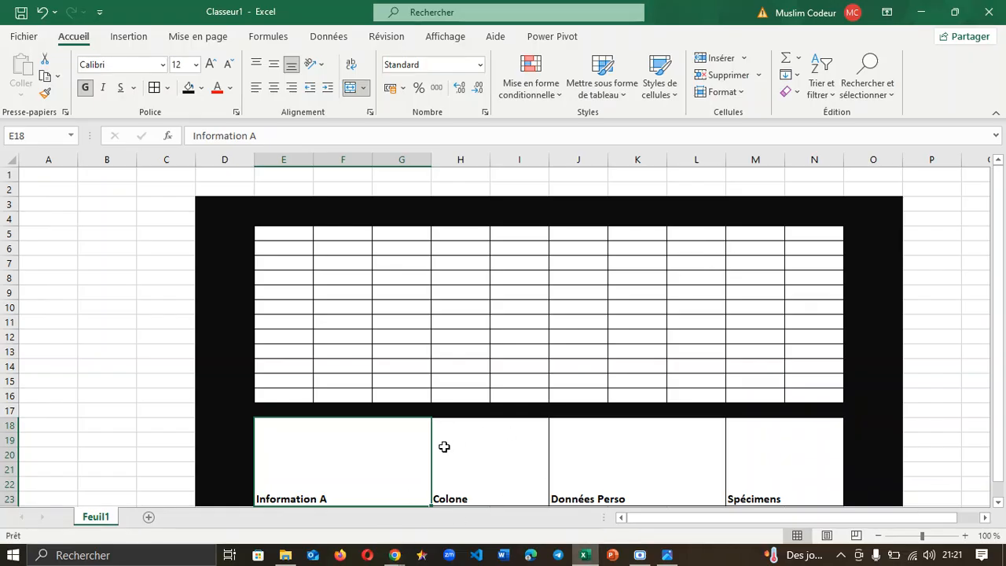
# Step: Rotate Information A counter-clockwise, enlarge it to 18 pt and centre it in E18
pyautogui.moveTo(1001, 376); pyautogui.dragTo(1001, 390)
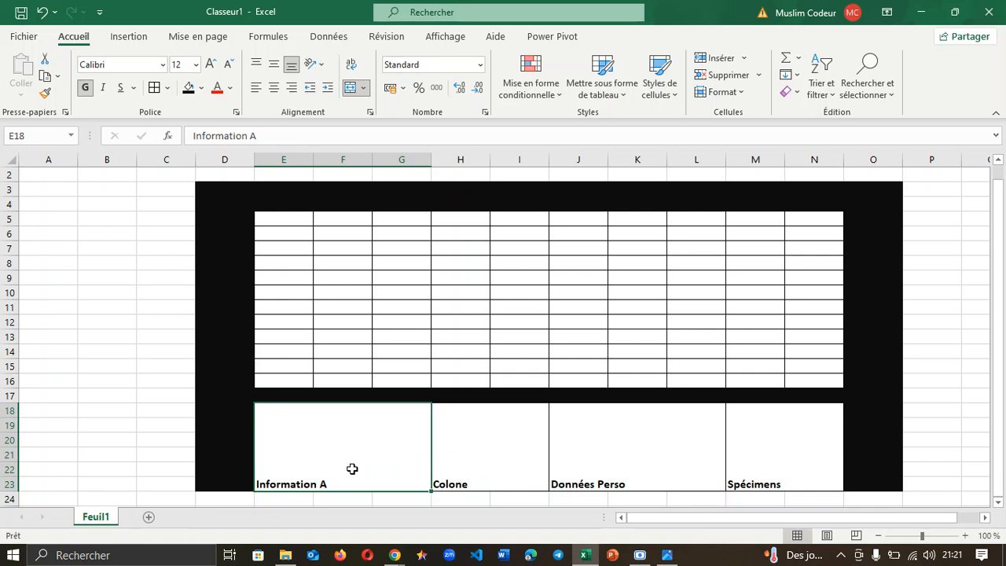
pyautogui.click(484, 454)
pyautogui.click(368, 453)
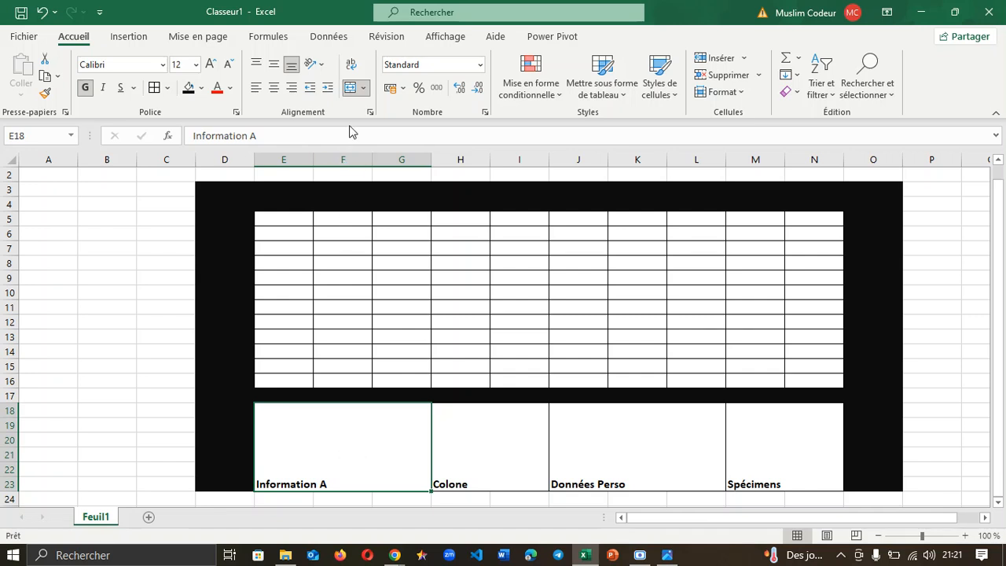
pyautogui.click(319, 66)
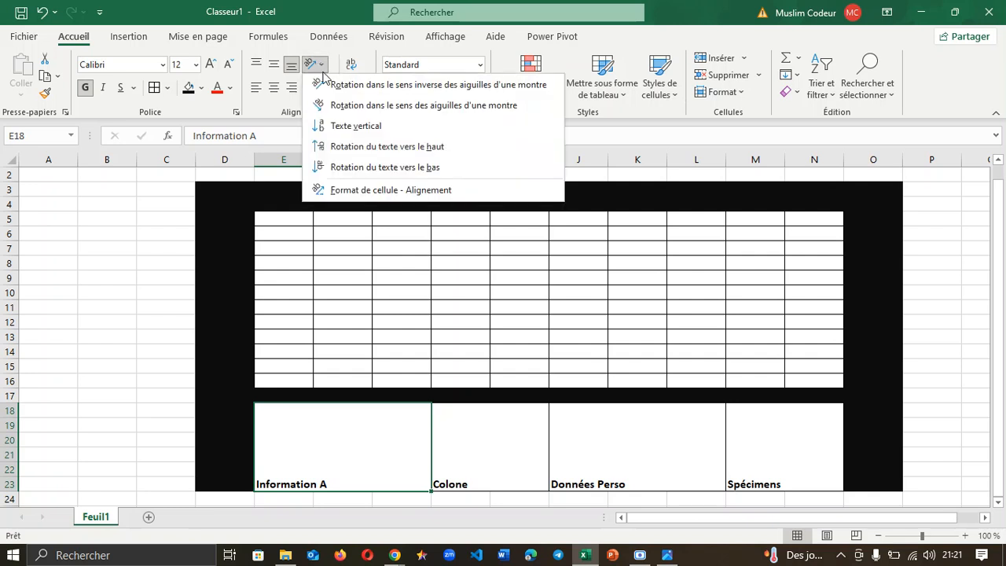
pyautogui.click(360, 91)
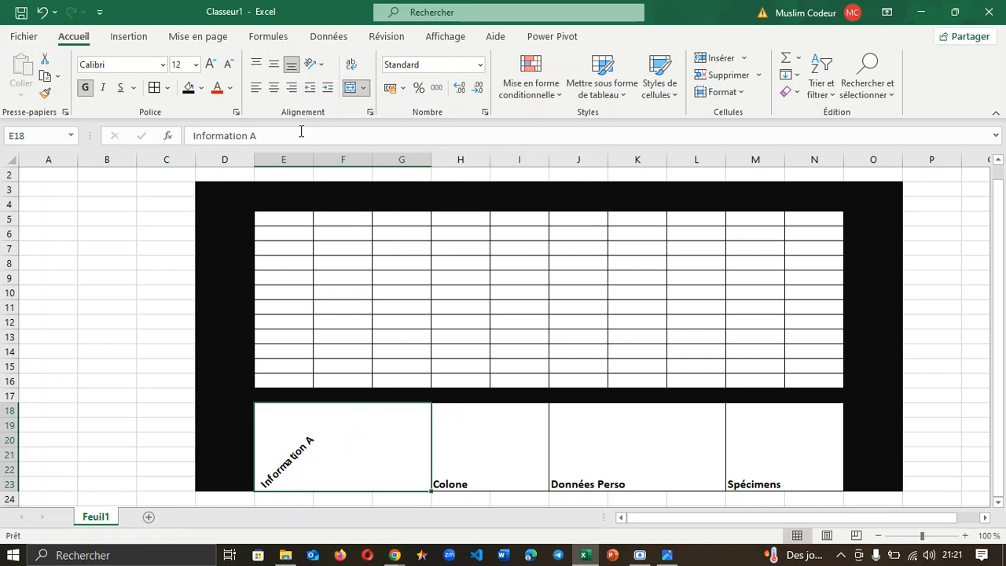
pyautogui.click(212, 64)
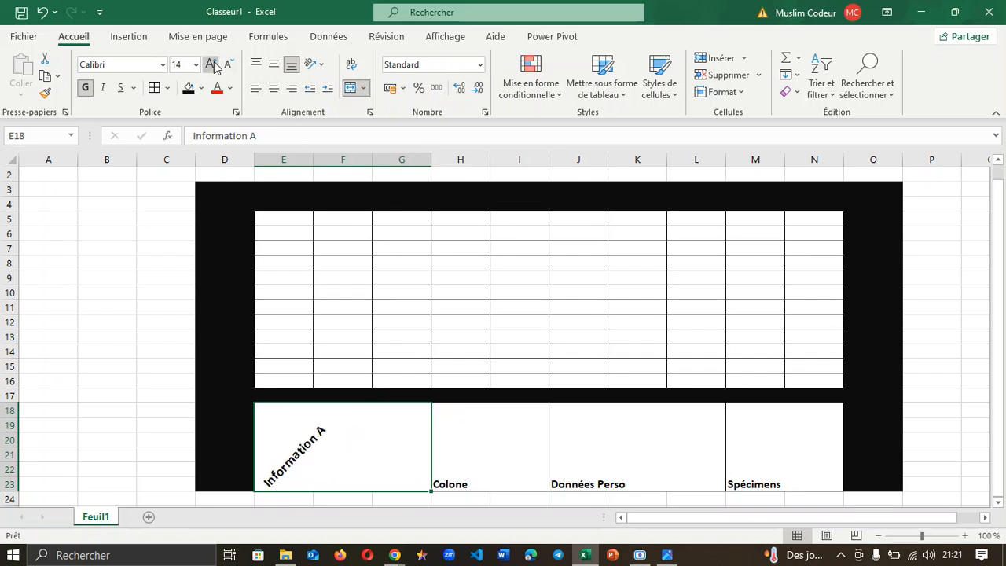
pyautogui.click(212, 64)
pyautogui.click(213, 65)
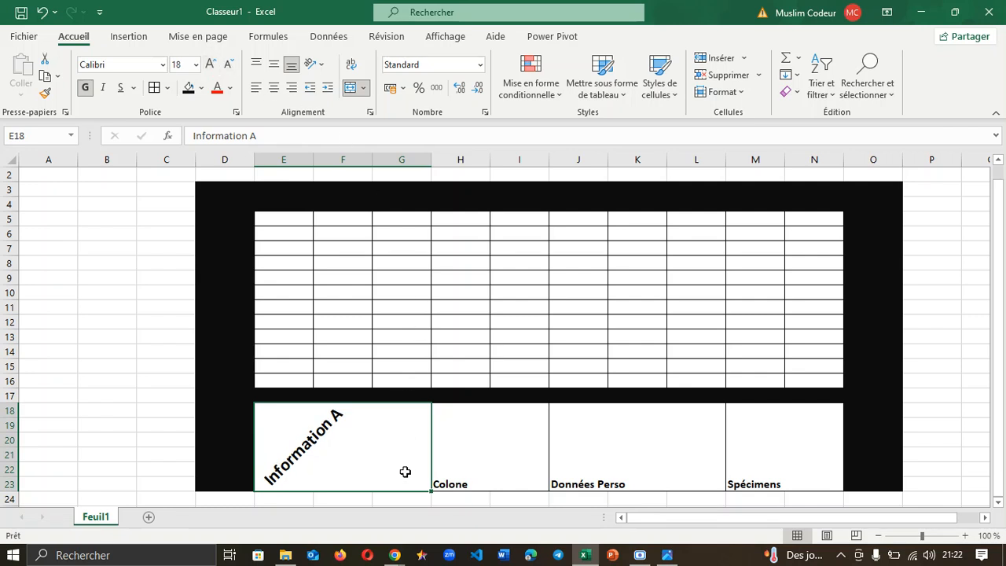
pyautogui.click(274, 87)
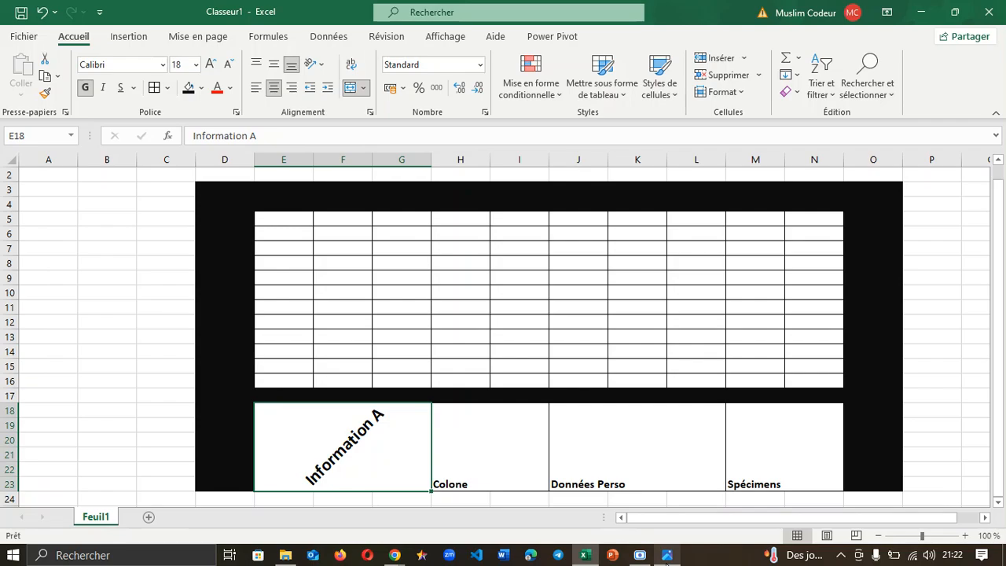
pyautogui.moveTo(665, 559)
pyautogui.moveTo(662, 508)
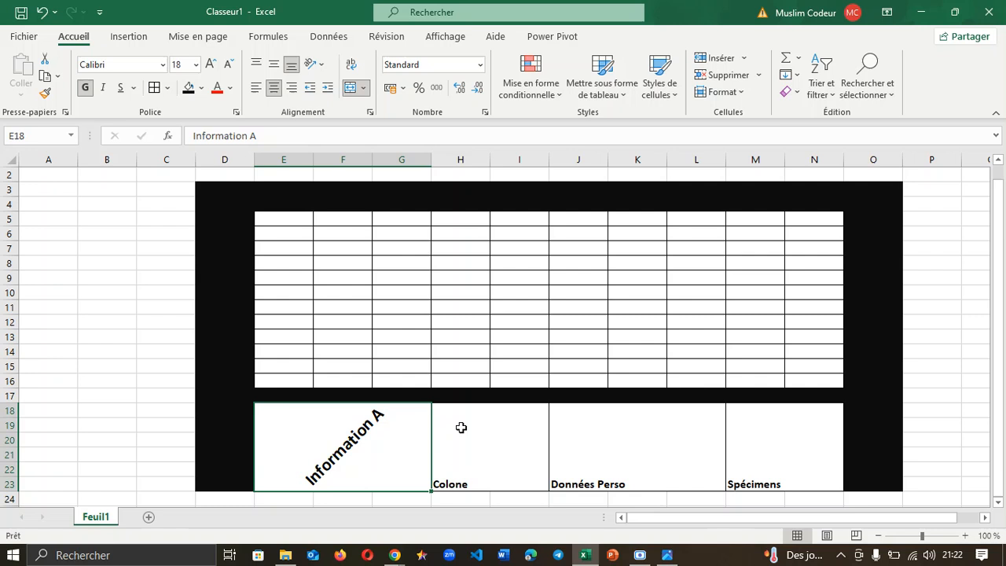
pyautogui.click(501, 454)
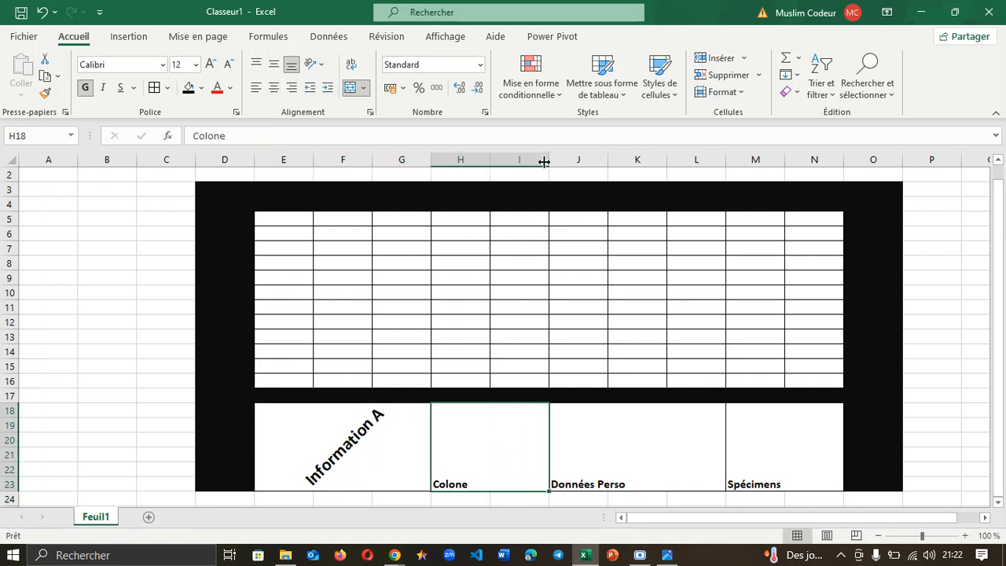
# Step: Narrow column I, make Colone vertical text, thin row 17 and heighten row 23
pyautogui.moveTo(544, 161); pyautogui.dragTo(475, 168)
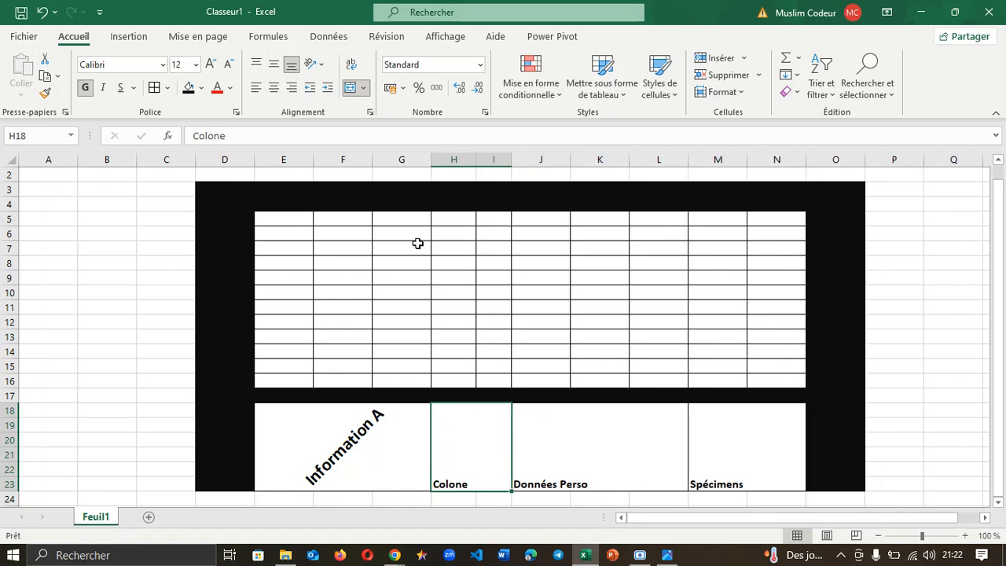
pyautogui.moveTo(431, 160); pyautogui.dragTo(440, 160)
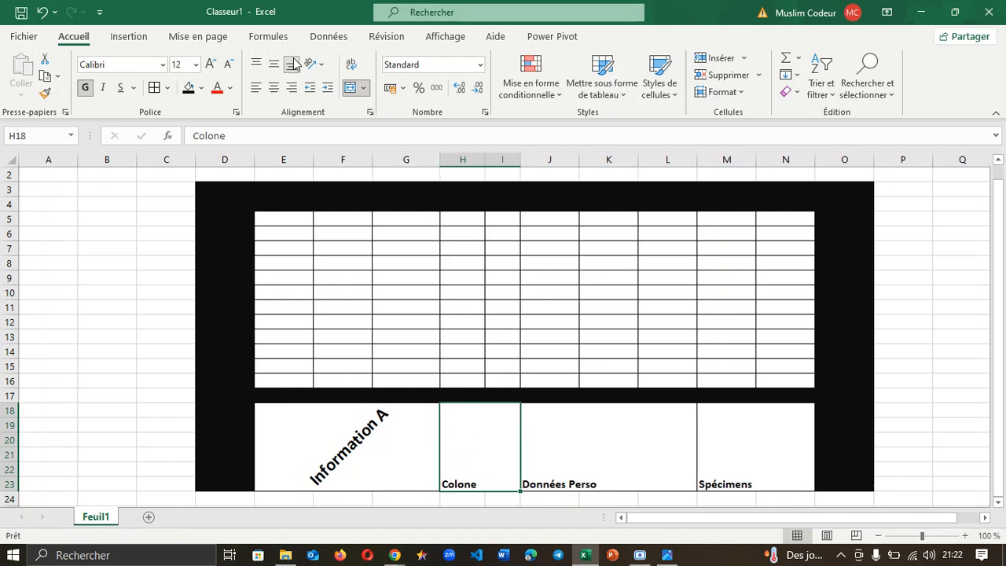
pyautogui.click(323, 65)
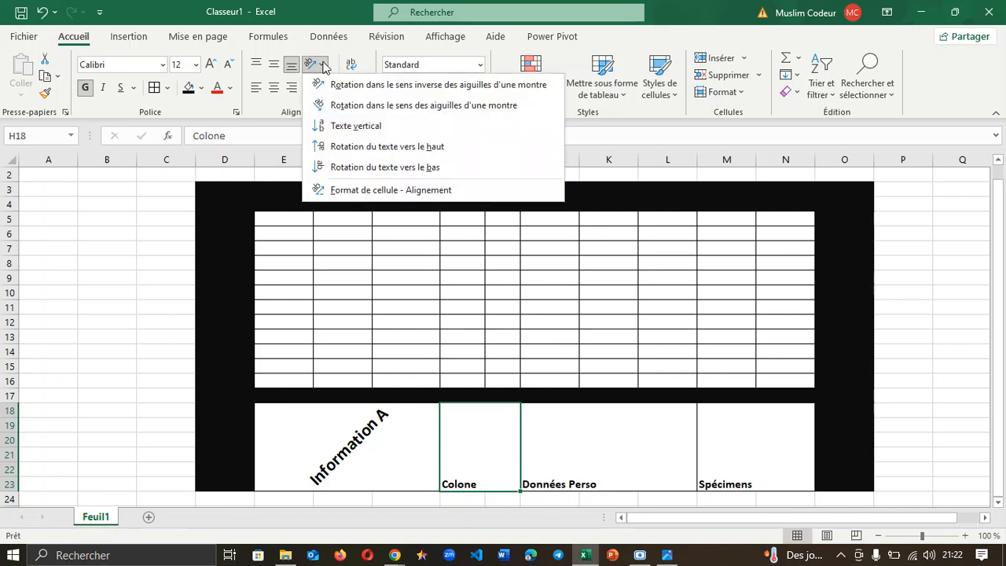
pyautogui.click(369, 132)
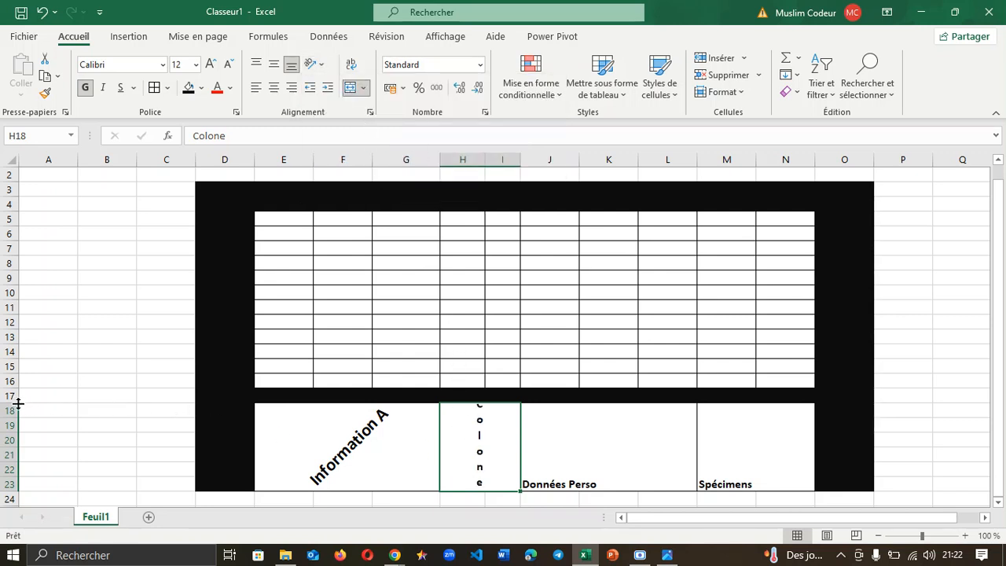
pyautogui.moveTo(17, 404)
pyautogui.mouseDown()
pyautogui.moveTo(17, 391)
pyautogui.moveTo(17, 403)
pyautogui.mouseUp()
pyautogui.moveTo(8, 491); pyautogui.dragTo(8, 501)
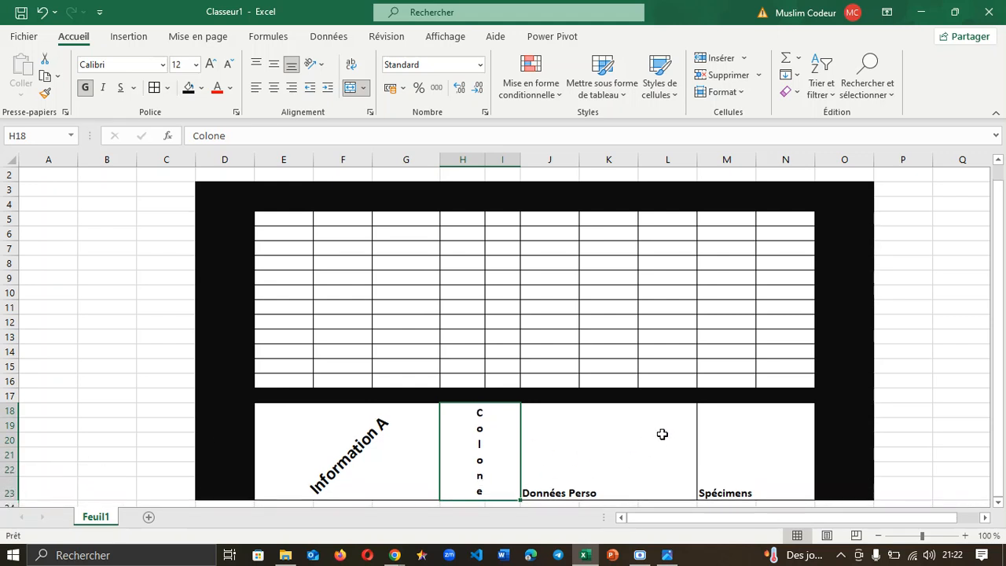
pyautogui.click(641, 452)
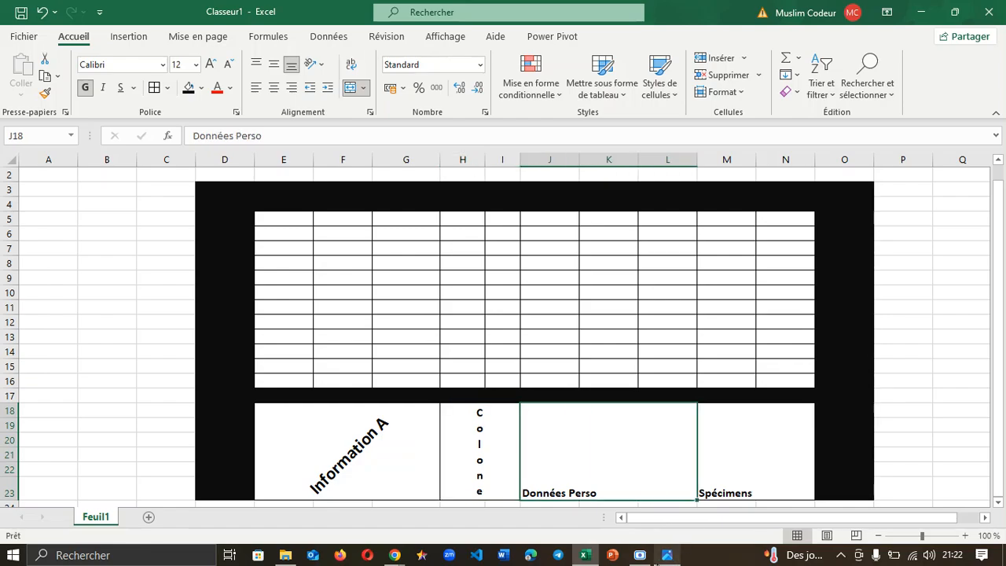
# Step: Rotate Données Perso clockwise, enlarge it to 14 pt and centre it in J18
pyautogui.moveTo(667, 555)
pyautogui.moveTo(663, 515)
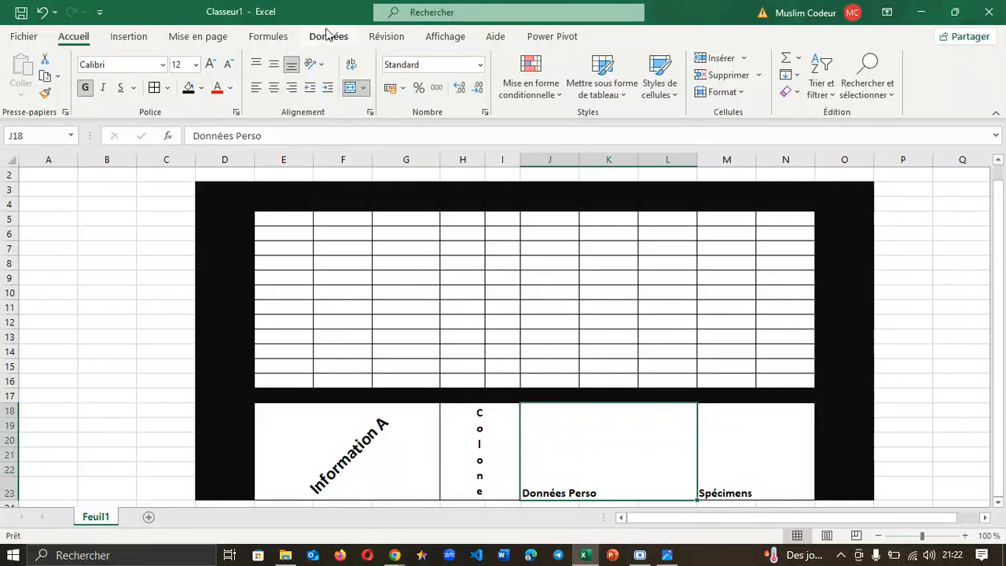
pyautogui.click(315, 64)
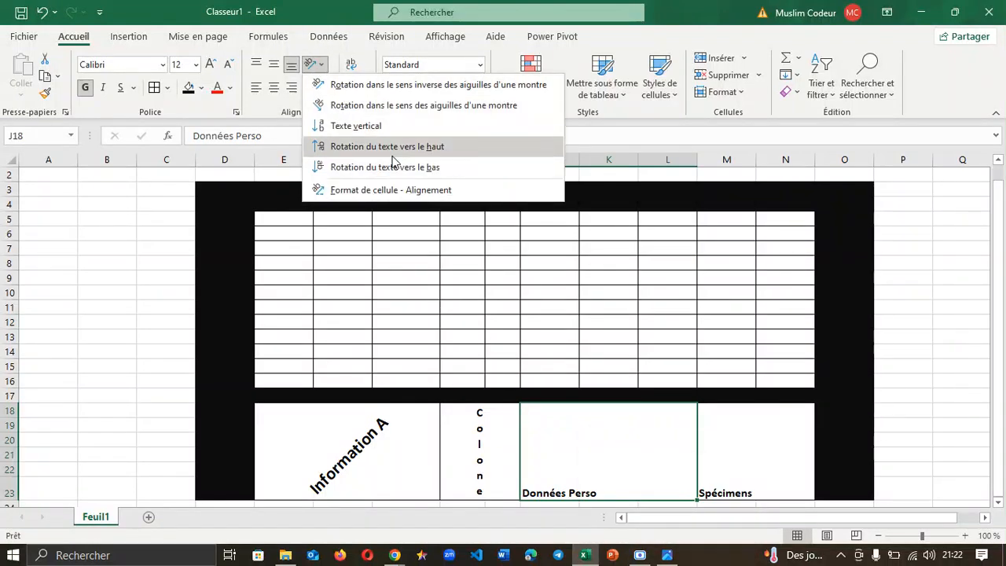
pyautogui.click(369, 110)
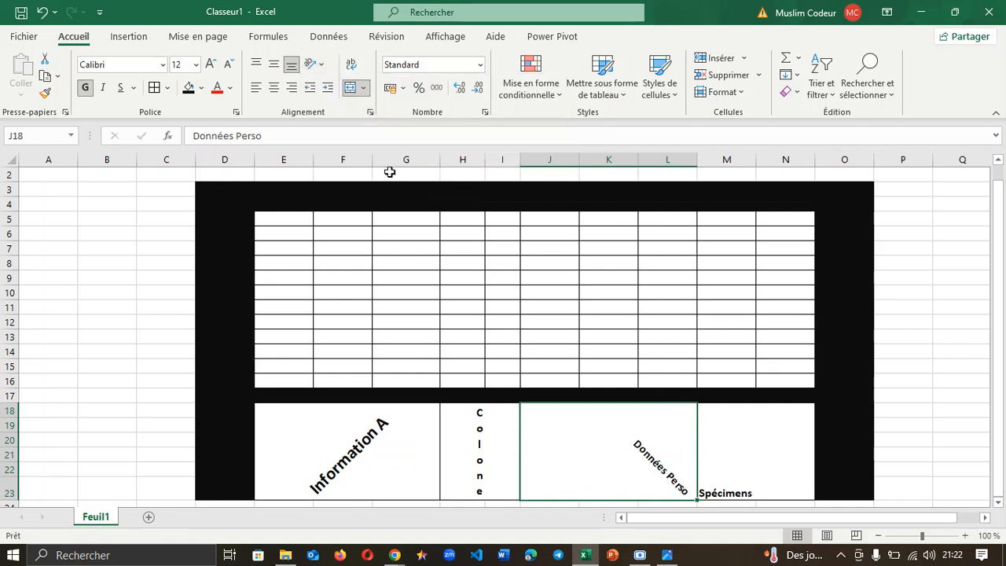
pyautogui.click(210, 65)
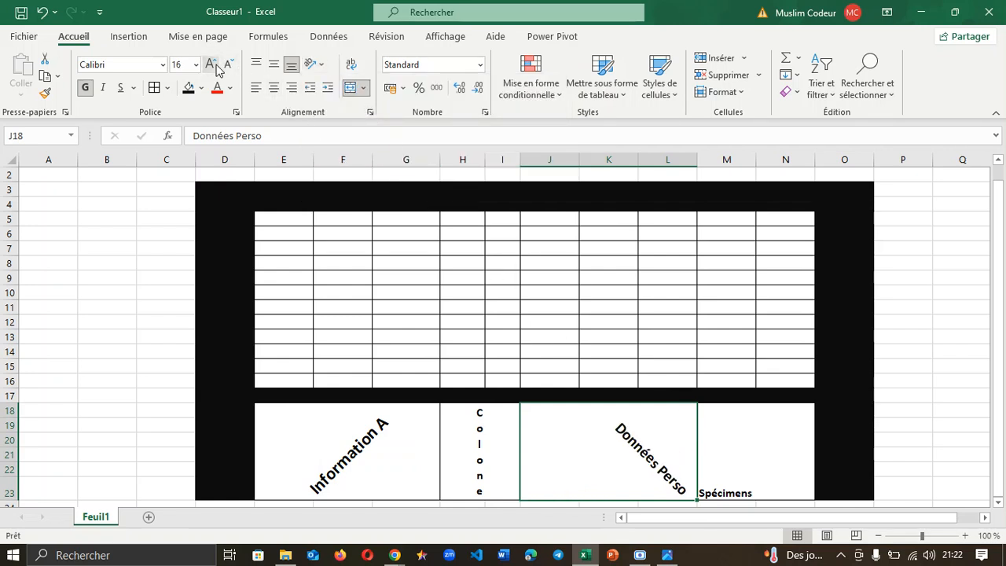
pyautogui.click(277, 89)
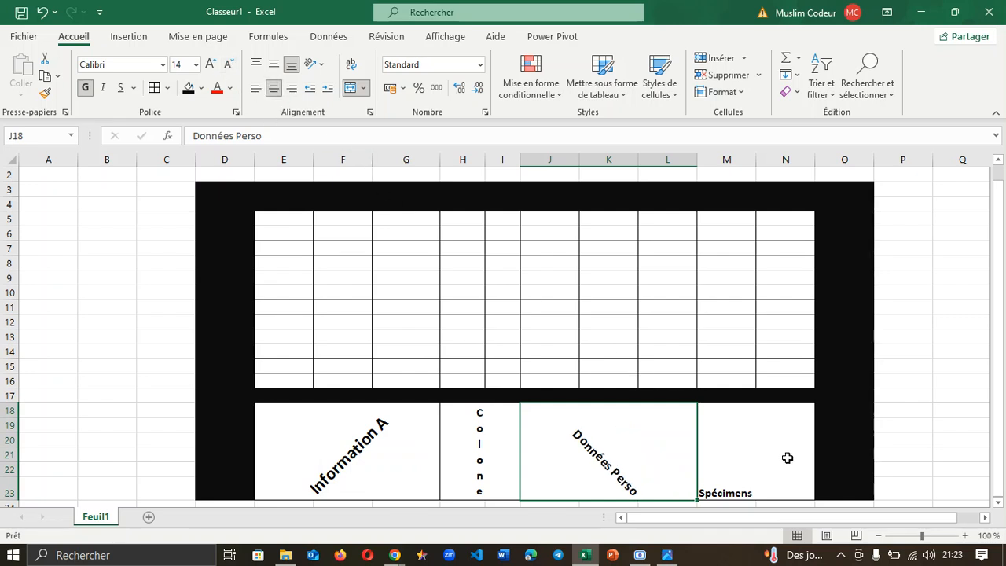
pyautogui.click(734, 463)
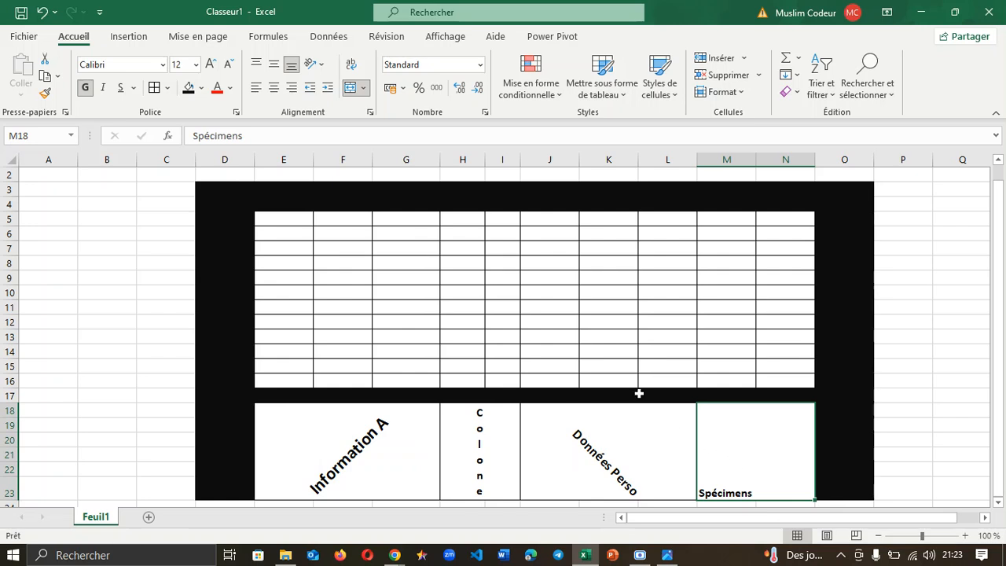
pyautogui.click(315, 64)
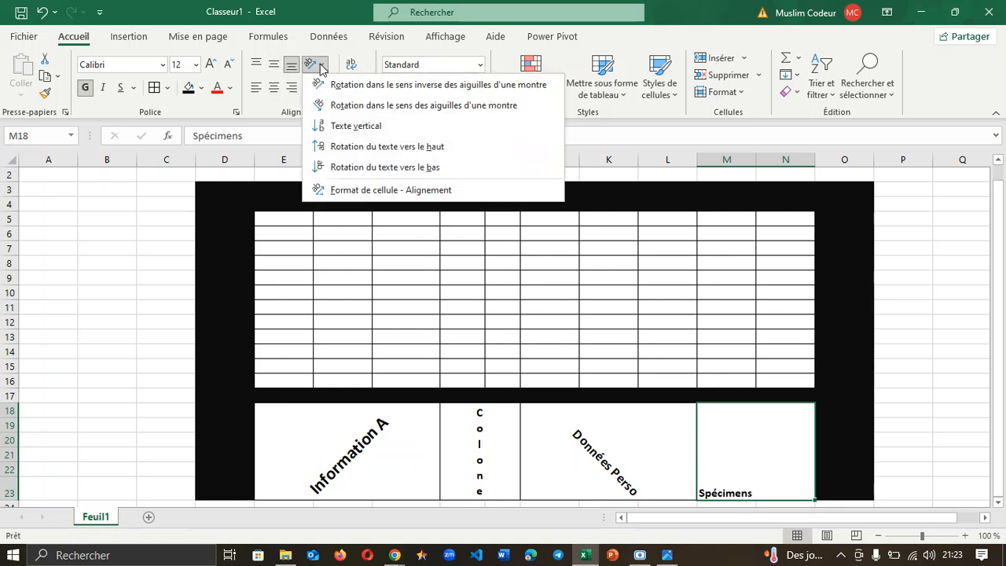
# Step: Rotate the Spécimens label to read upward, centre it in its box, and enlarge it to 16 pt
pyautogui.click(343, 148)
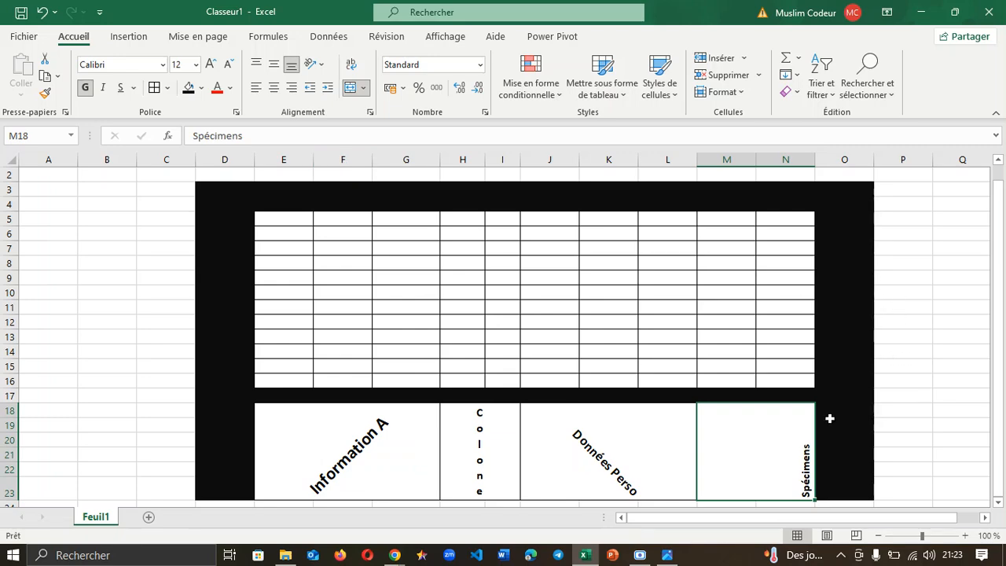
pyautogui.moveTo(667, 554)
pyautogui.click(273, 87)
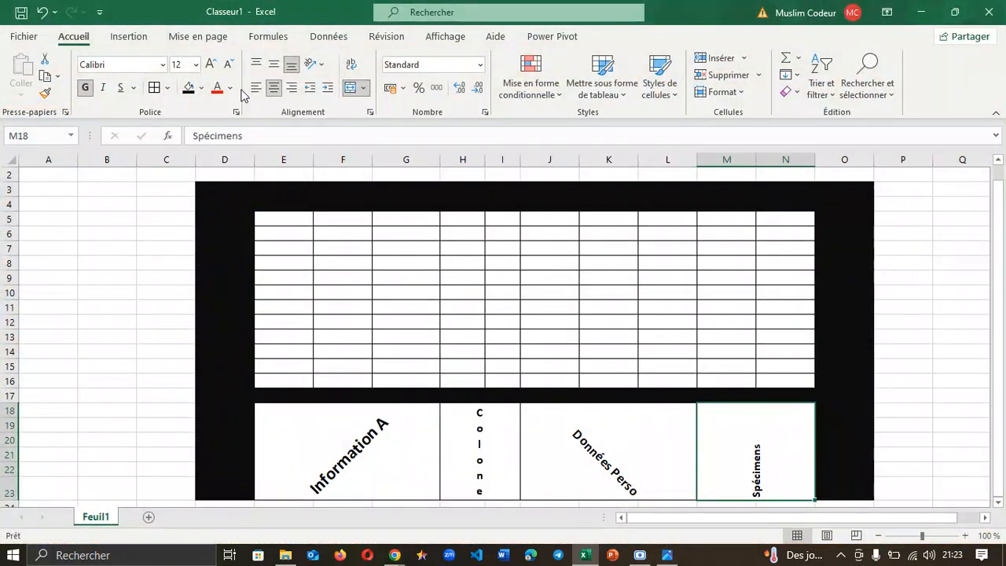
pyautogui.click(210, 64)
pyautogui.click(210, 64)
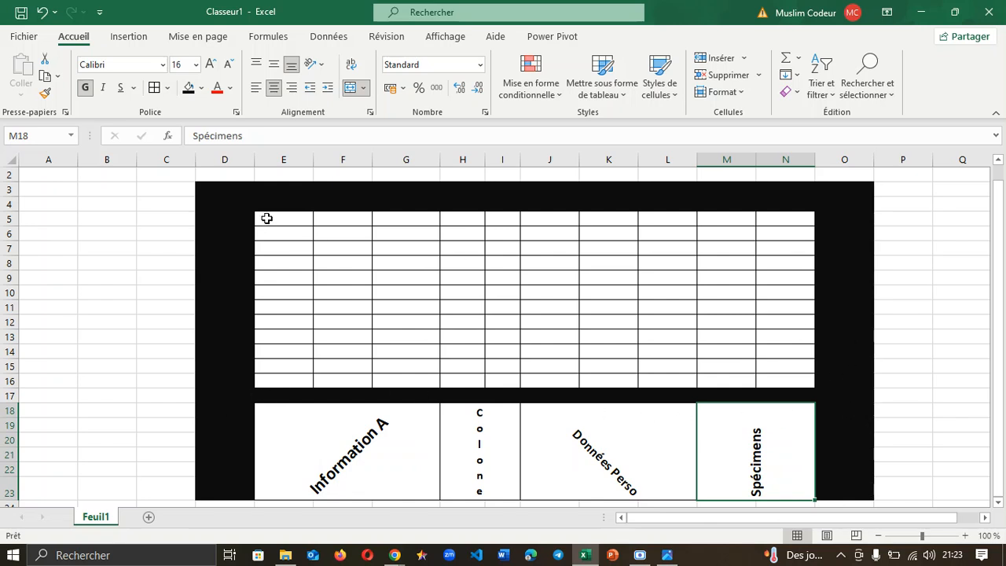
pyautogui.moveTo(267, 218); pyautogui.dragTo(795, 220)
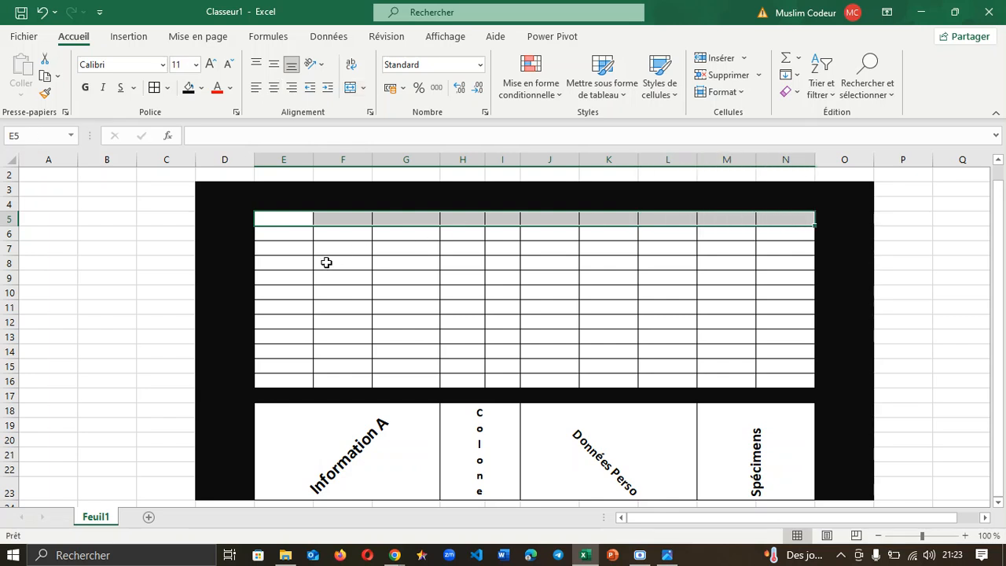
# Step: Fill the table's first row E5:N5 dark blue
pyautogui.click(281, 218)
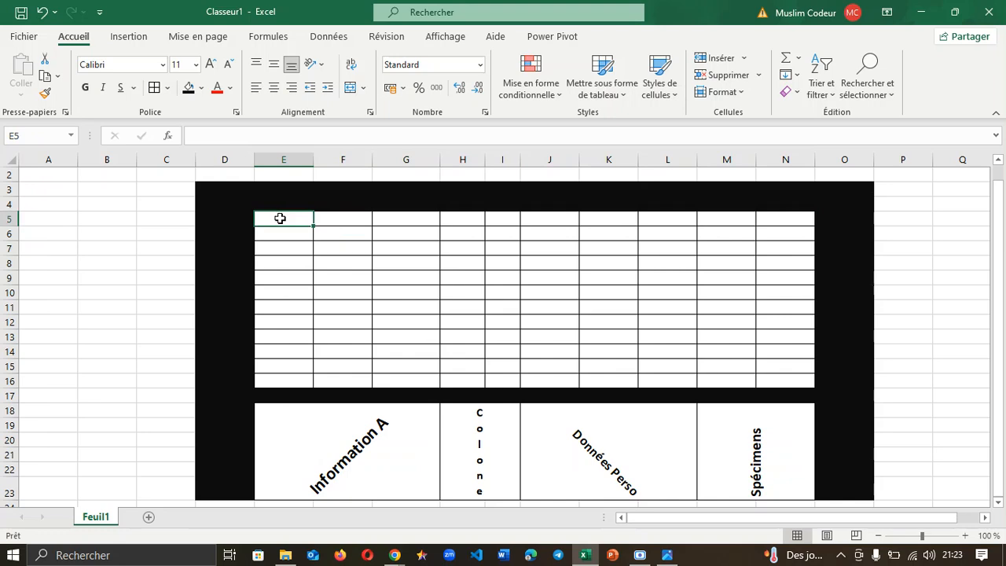
pyautogui.moveTo(281, 218); pyautogui.dragTo(786, 220)
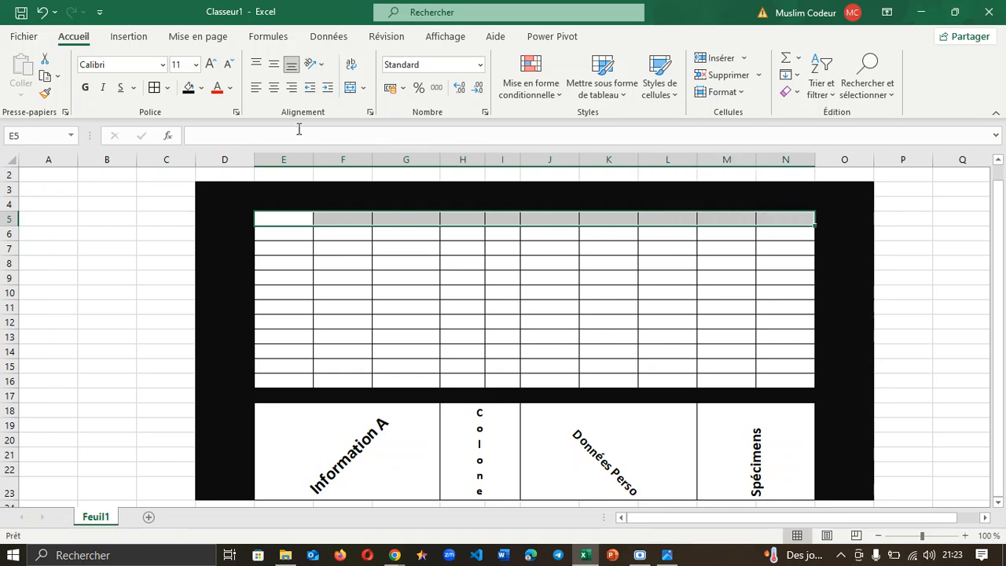
pyautogui.click(202, 87)
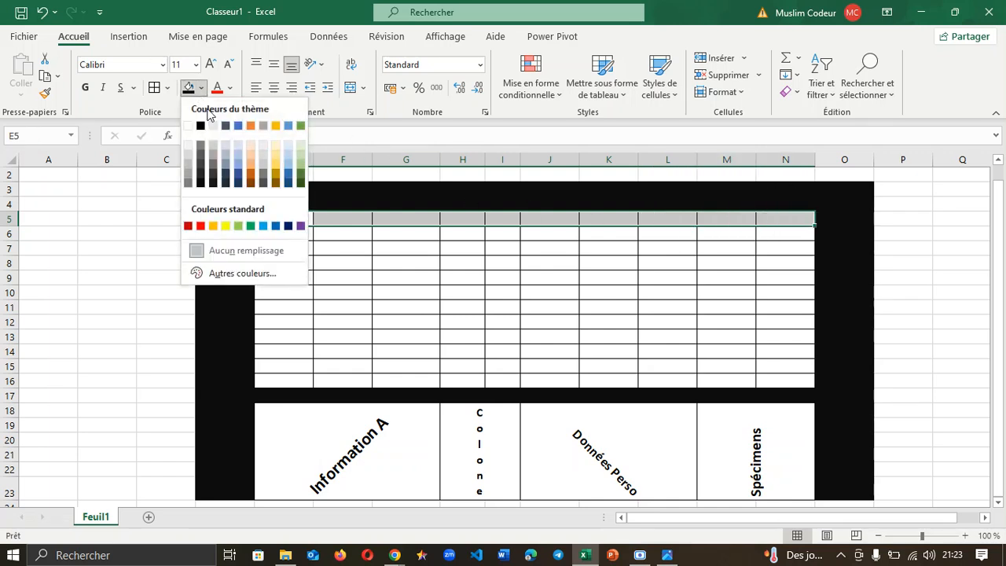
pyautogui.click(239, 176)
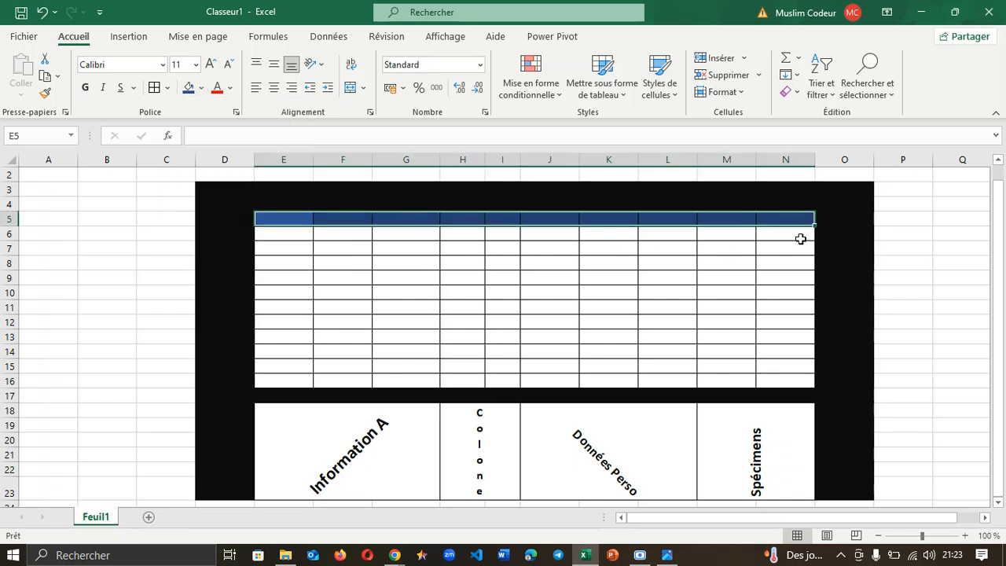
# Step: Fill rows 6, 9, 12 and 15 across columns E to N orange
pyautogui.moveTo(273, 236); pyautogui.dragTo(785, 235)
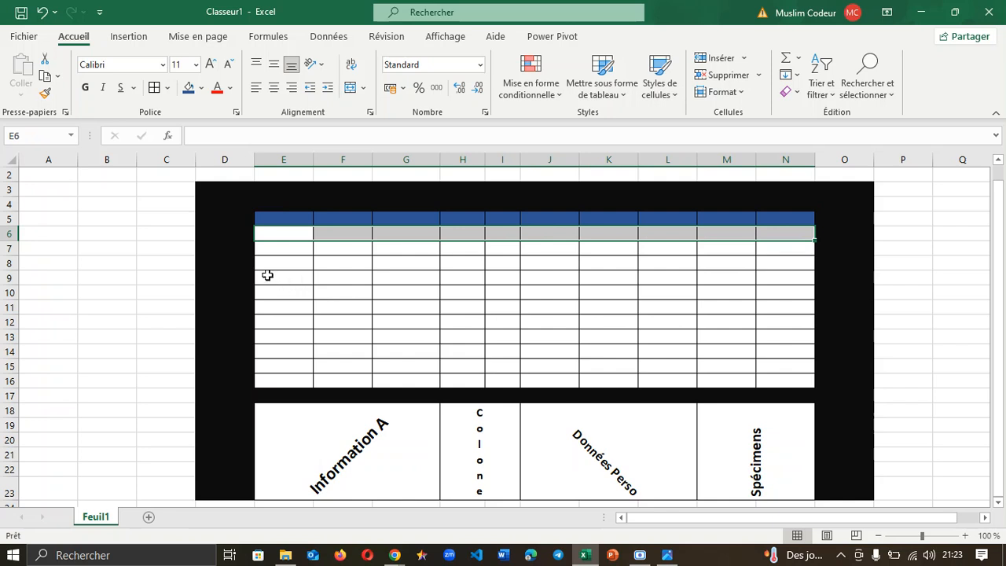
pyautogui.moveTo(267, 275); pyautogui.dragTo(791, 283)
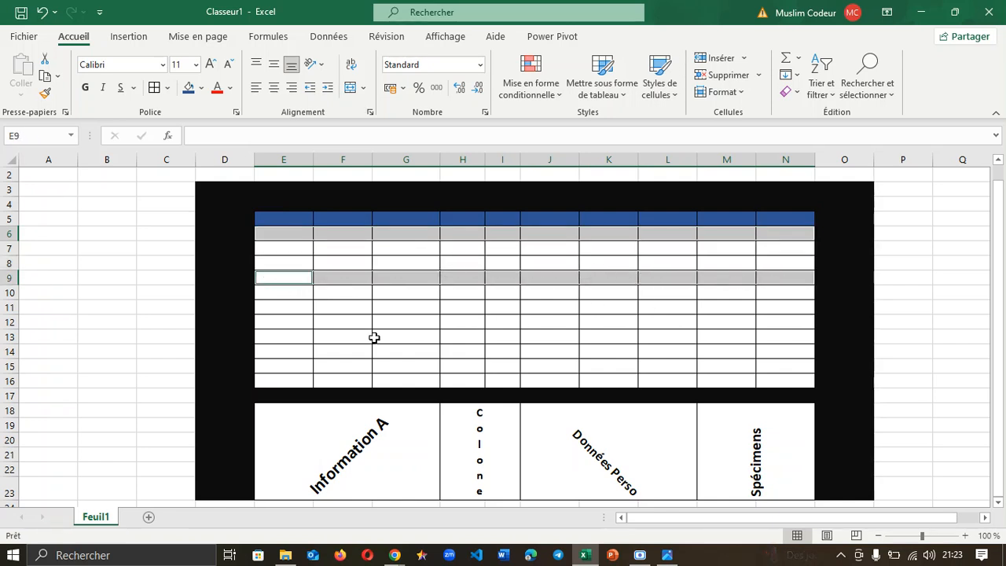
pyautogui.keyDown('ctrl'); pyautogui.click(266, 324); pyautogui.keyUp('ctrl')
pyautogui.moveTo(266, 324); pyautogui.dragTo(770, 321)
pyautogui.moveTo(281, 368); pyautogui.dragTo(793, 367)
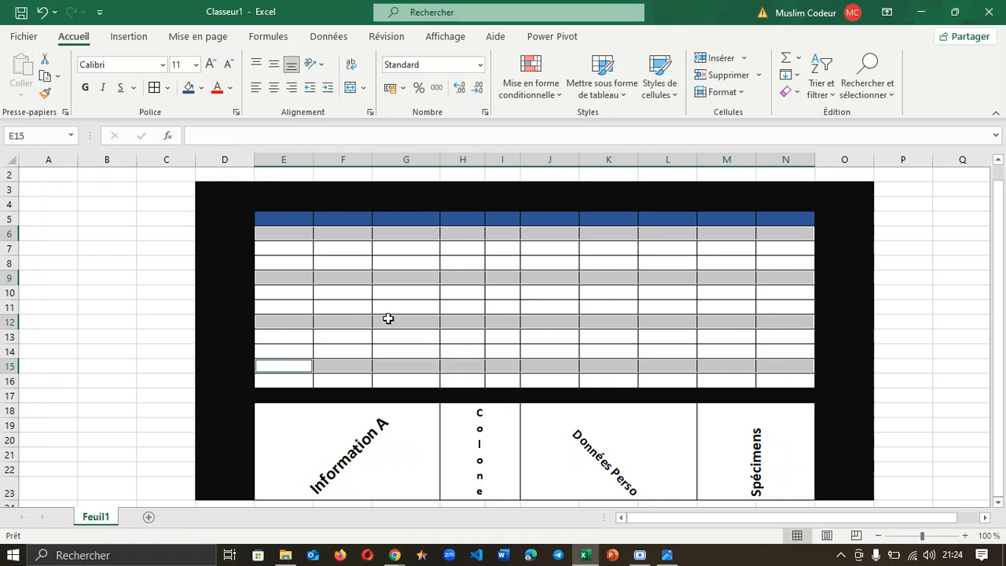
pyautogui.click(201, 87)
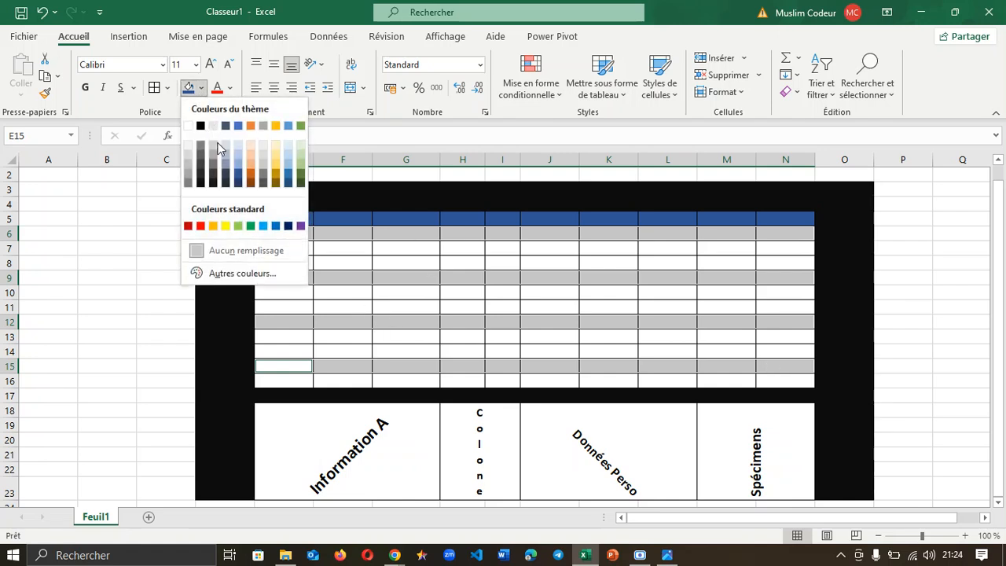
pyautogui.click(252, 170)
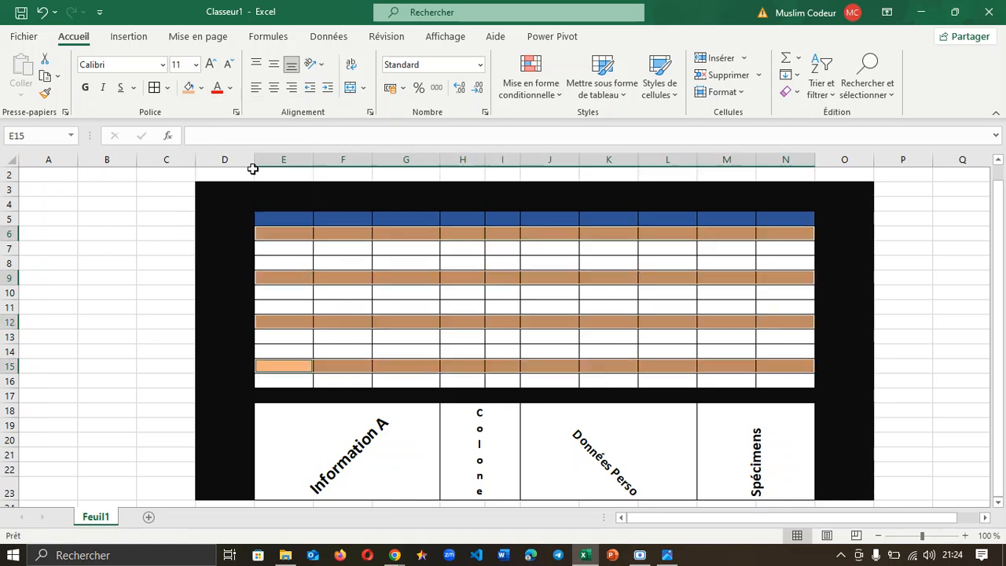
pyautogui.click(895, 307)
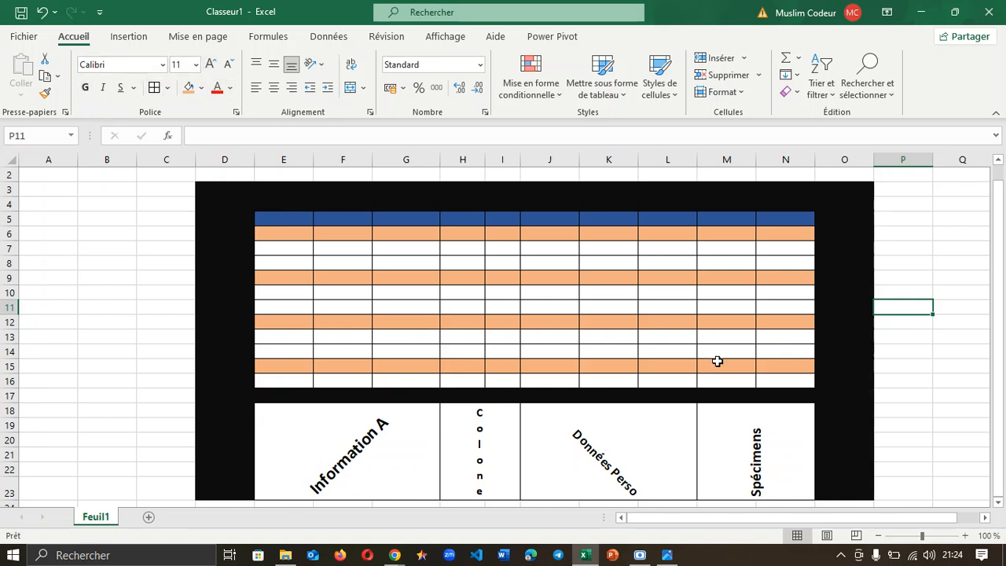
# Step: View the Excel.png reference image of the finished table in Photos, then close it
pyautogui.click(999, 253)
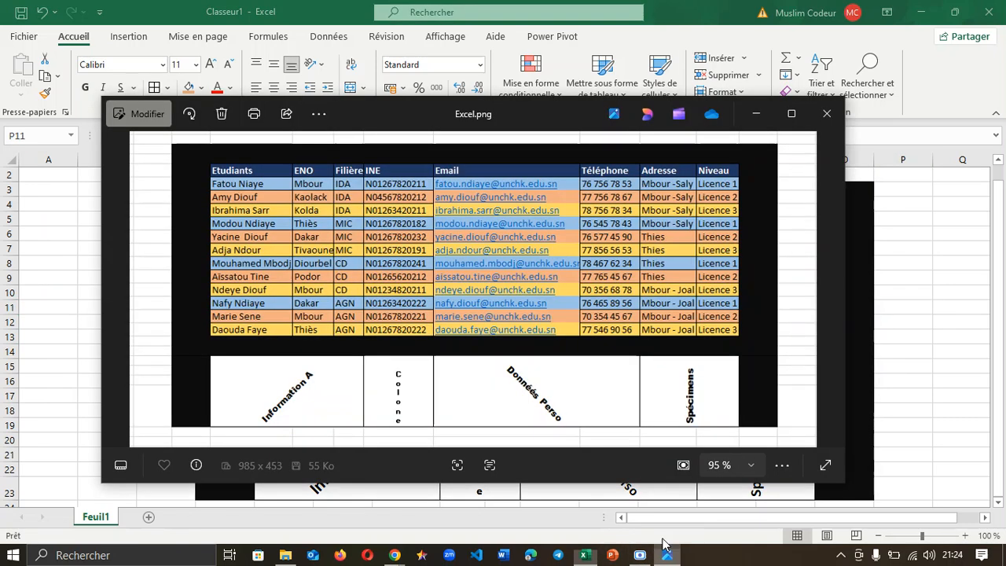
pyautogui.click(666, 555)
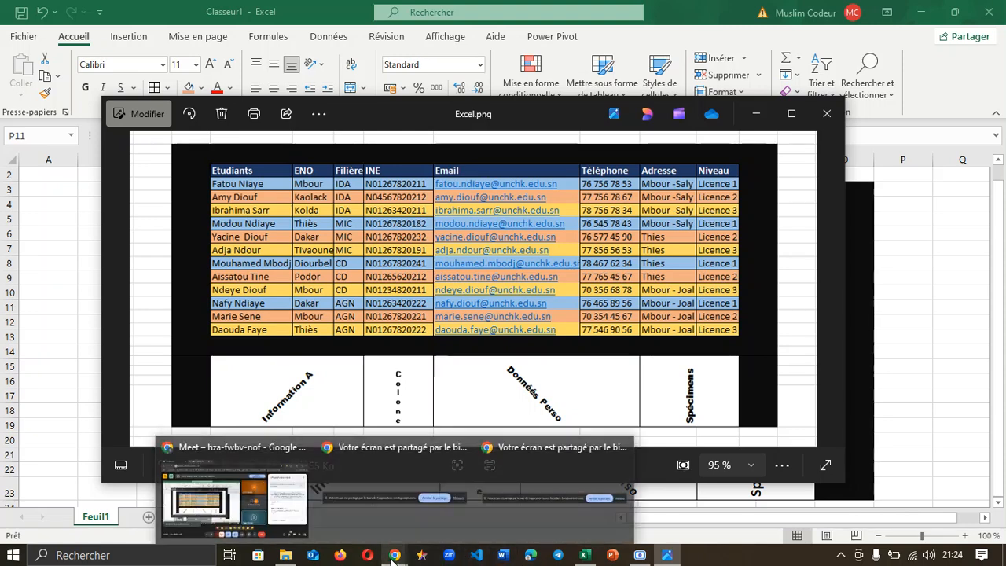
pyautogui.click(590, 557)
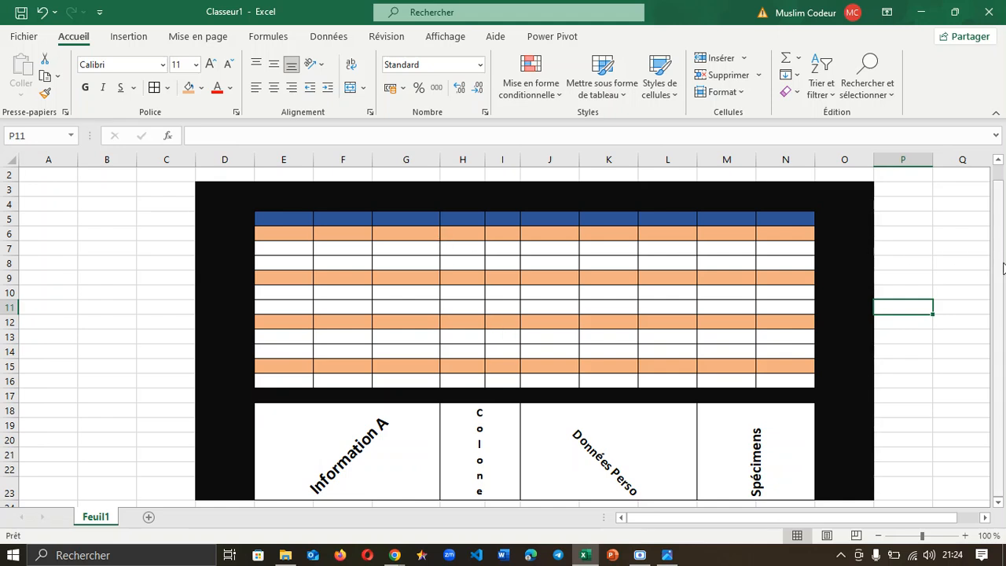
# Step: Bring the Google Meet call window to the front from Chrome
pyautogui.moveTo(999, 267); pyautogui.dragTo(998, 259)
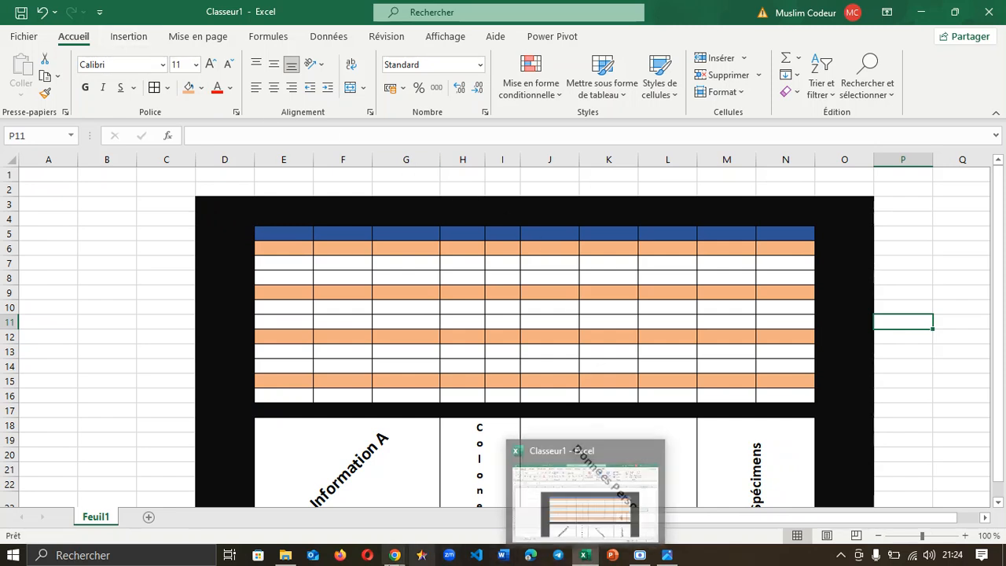
pyautogui.moveTo(393, 551)
pyautogui.click(288, 498)
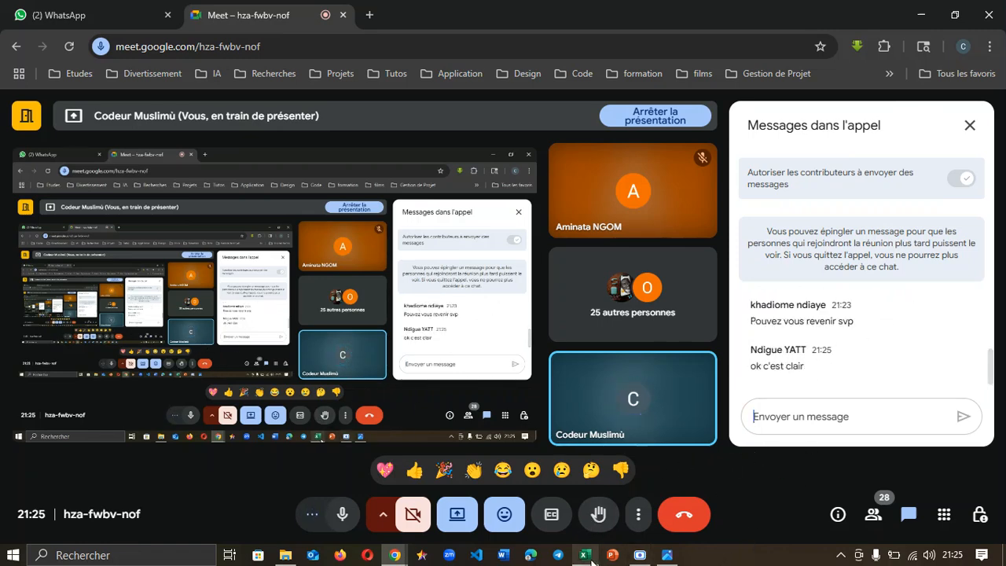
# Step: Switch from the Google Meet call back to the Classeur1 workbook in Excel
pyautogui.click(585, 555)
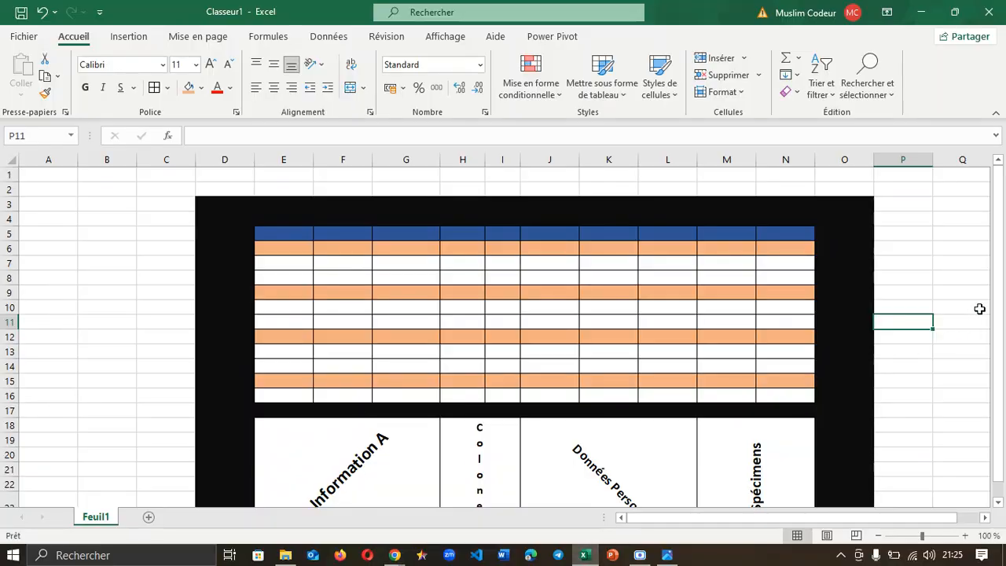
pyautogui.moveTo(999, 295); pyautogui.dragTo(999, 304)
pyautogui.click(383, 448)
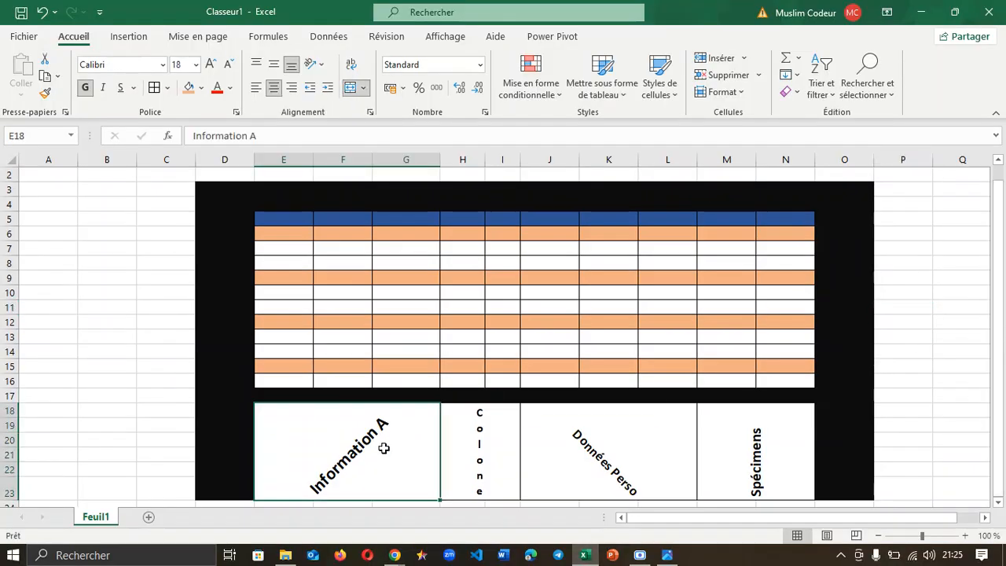
pyautogui.doubleClick(386, 449)
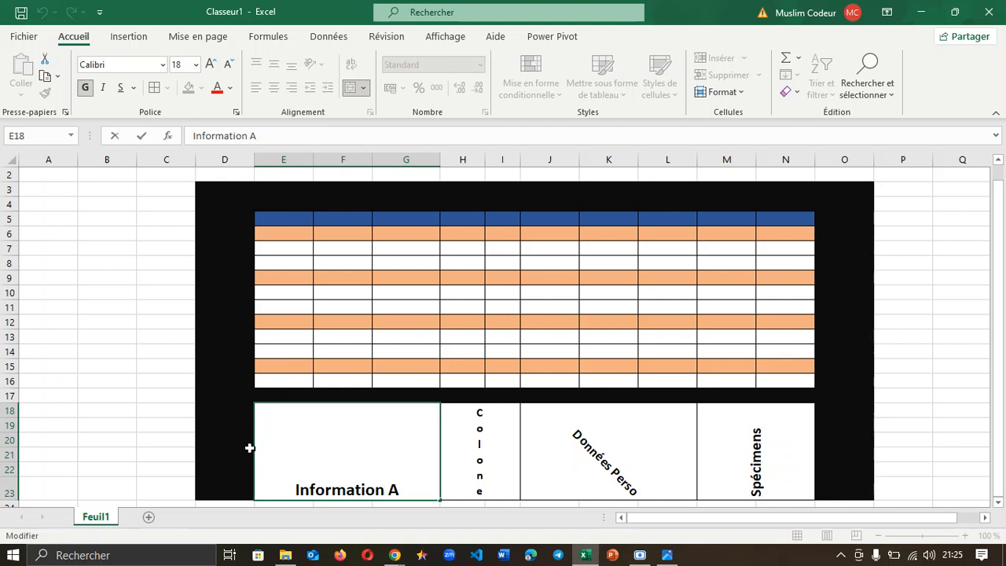
pyautogui.click(228, 426)
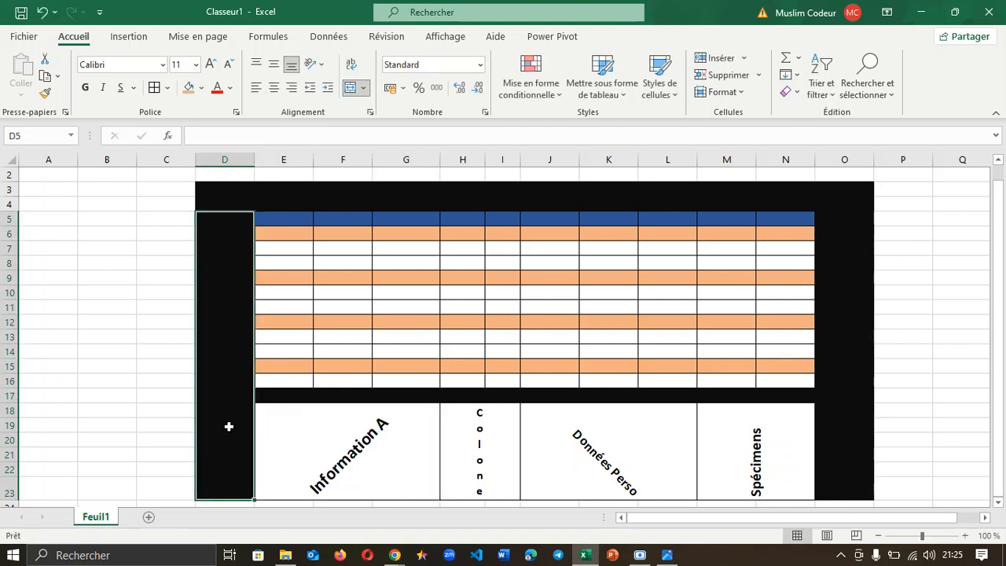
pyautogui.click(346, 457)
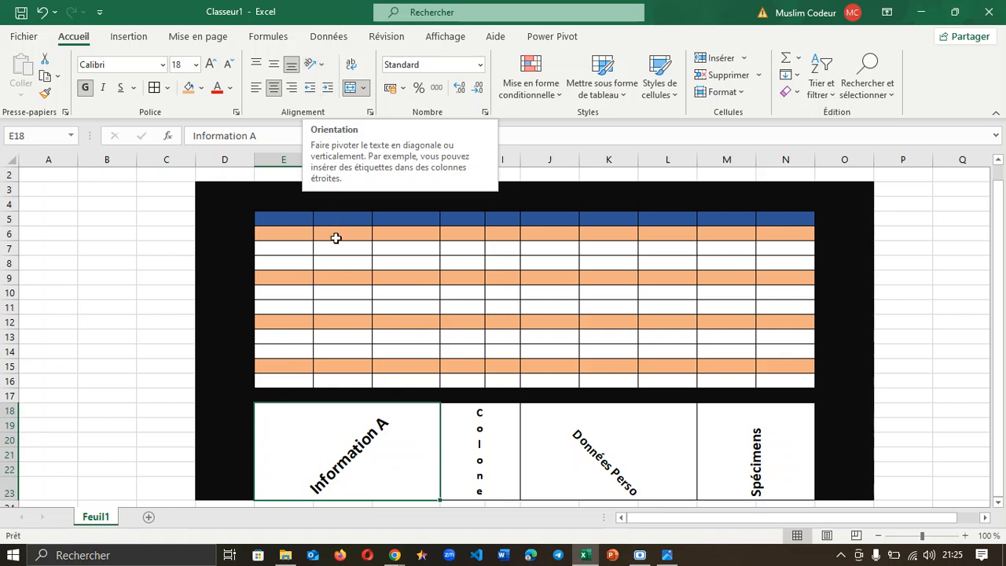
pyautogui.click(270, 249)
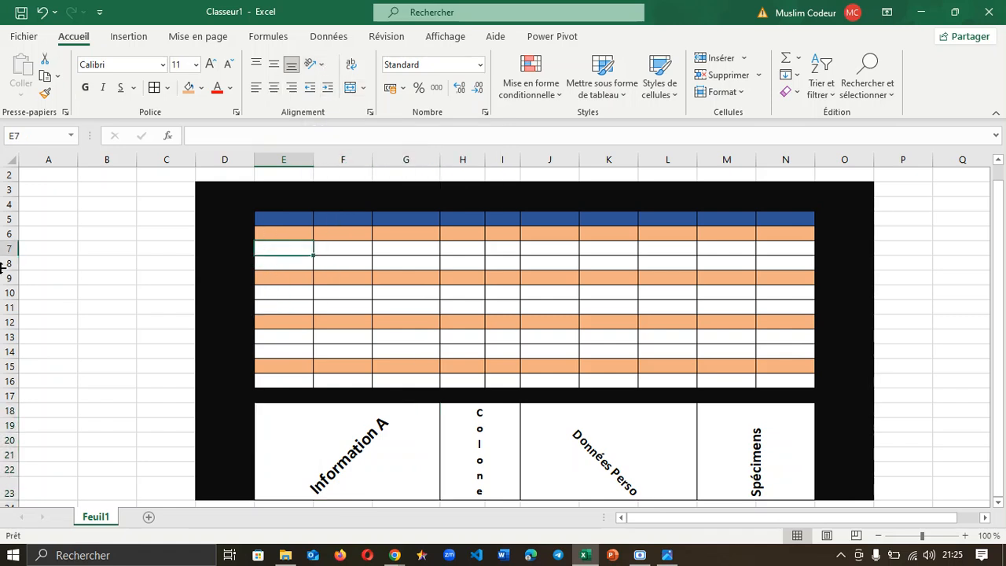
# Step: Make row 7 much taller and enter the word Excel in cell E7
pyautogui.moveTo(15, 256); pyautogui.dragTo(18, 293)
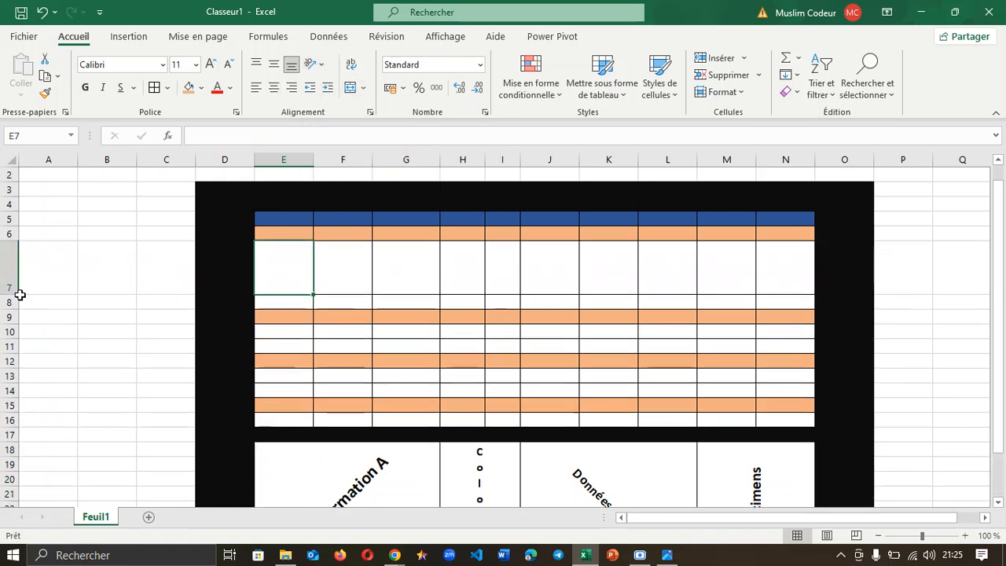
pyautogui.doubleClick(294, 275)
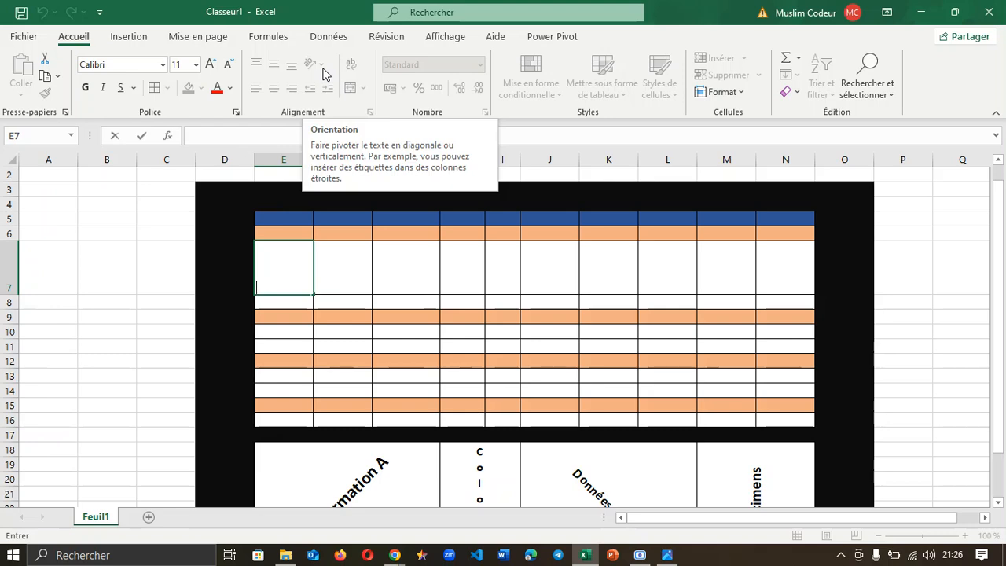
pyautogui.write('Excel')
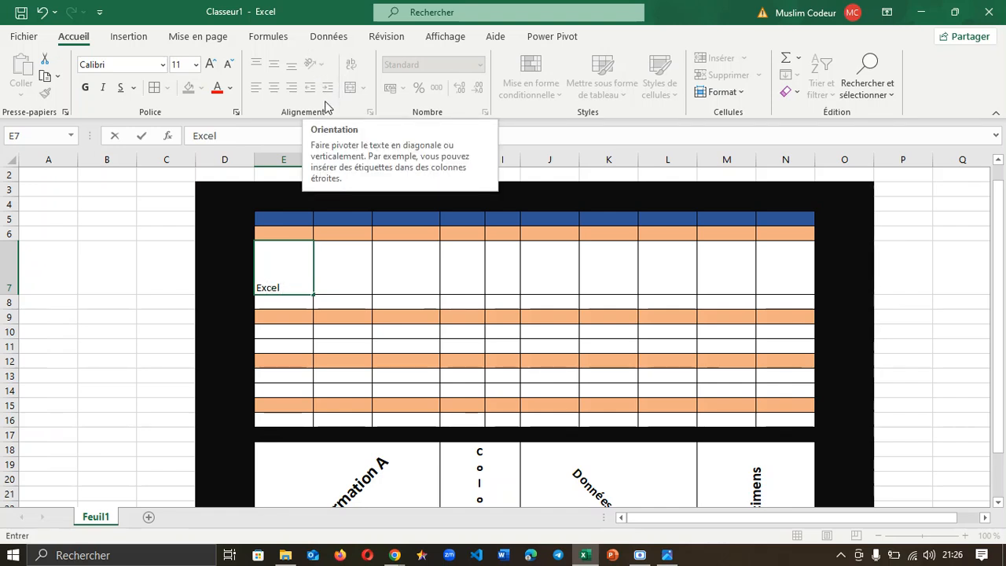
pyautogui.click(210, 261)
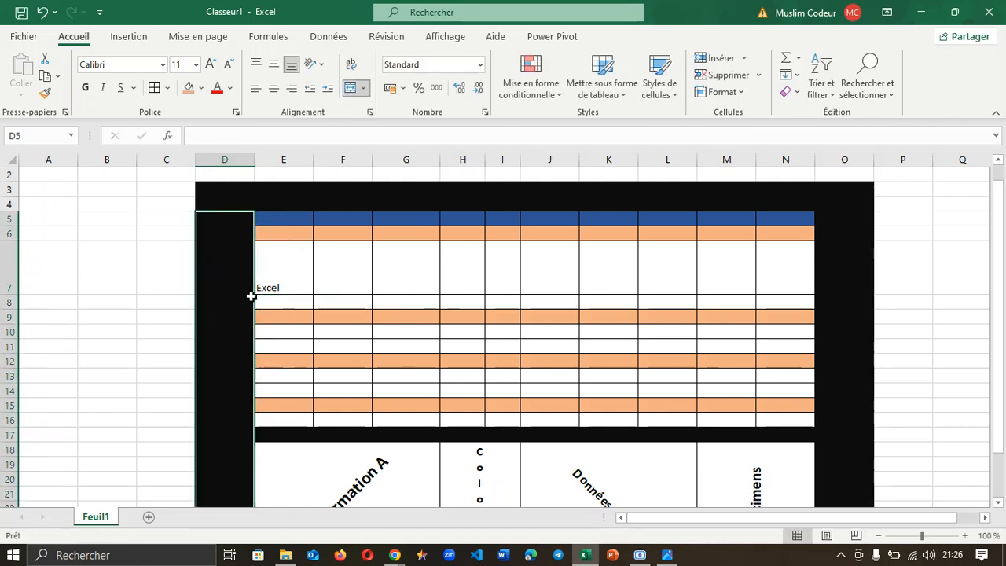
# Step: Angle the word Excel counterclockwise in E7, then undo the rotation
pyautogui.click(289, 257)
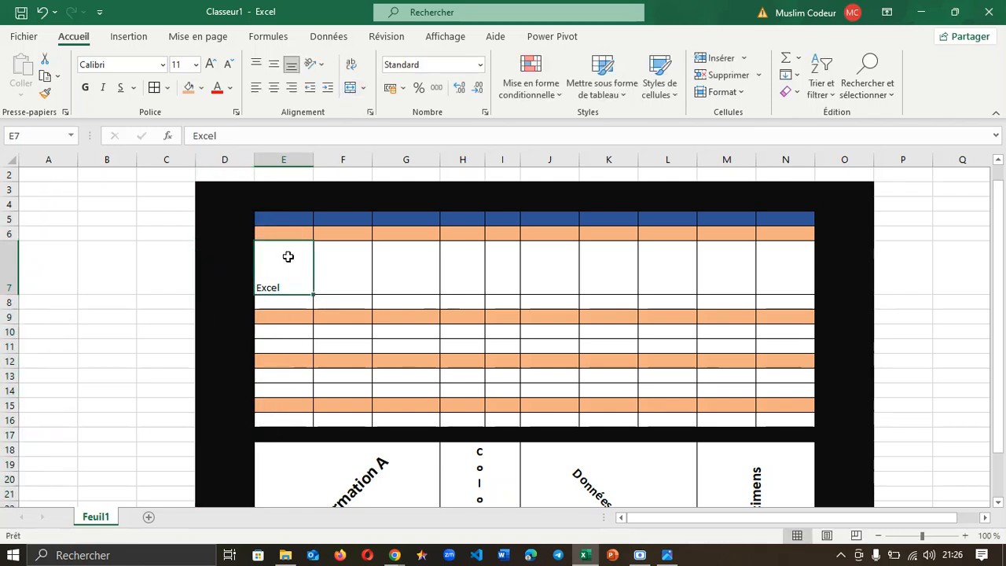
pyautogui.click(319, 65)
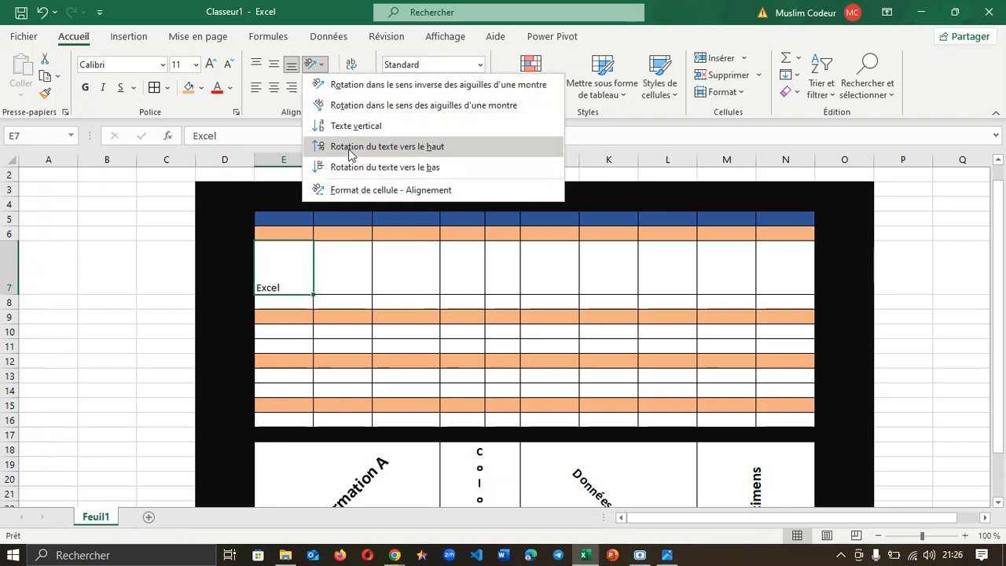
pyautogui.click(351, 85)
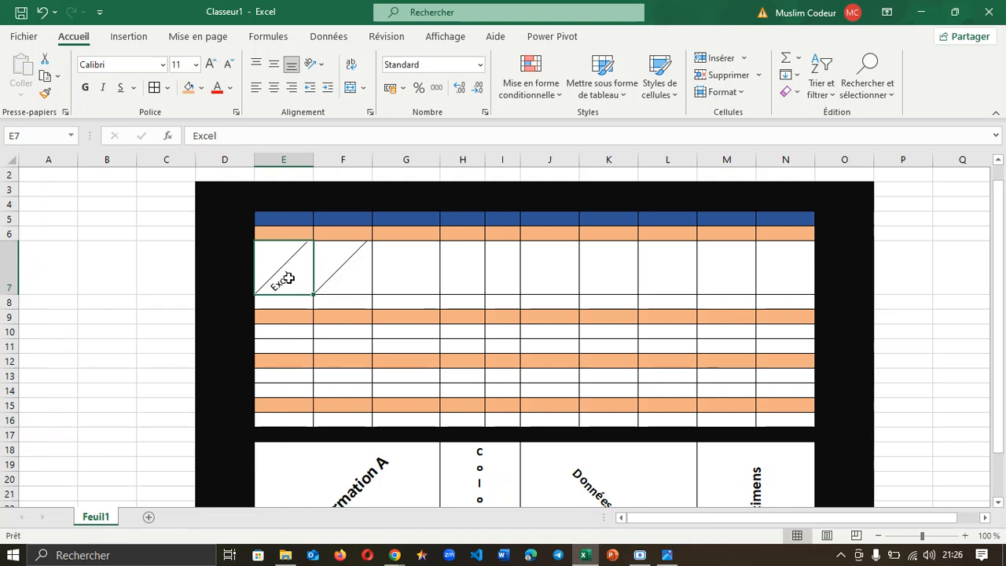
pyautogui.click(180, 252)
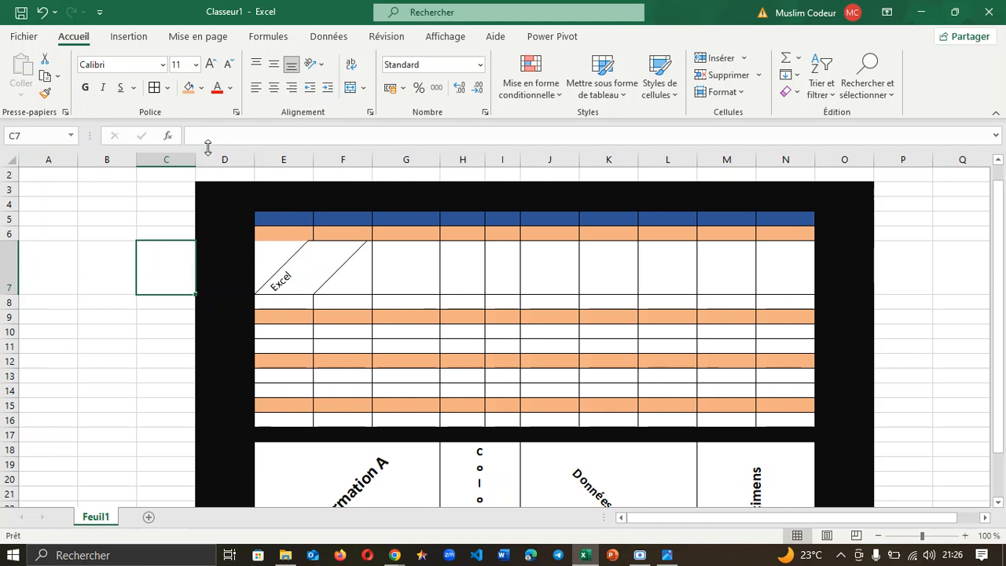
pyautogui.hotkey('ctrl', 'z')
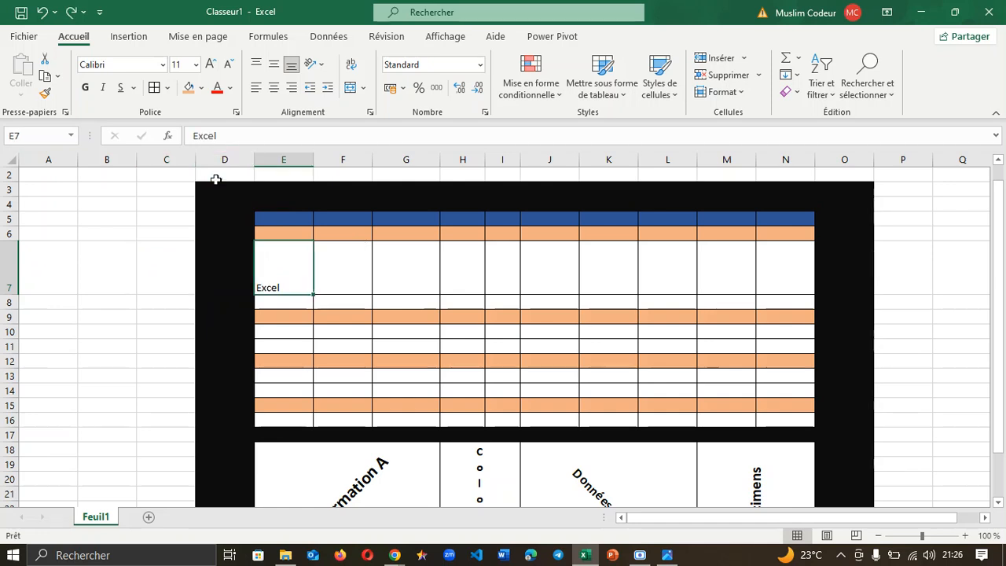
pyautogui.click(931, 229)
pyautogui.moveTo(999, 229)
pyautogui.mouseDown()
pyautogui.moveTo(989, 307)
pyautogui.moveTo(998, 290)
pyautogui.mouseUp()
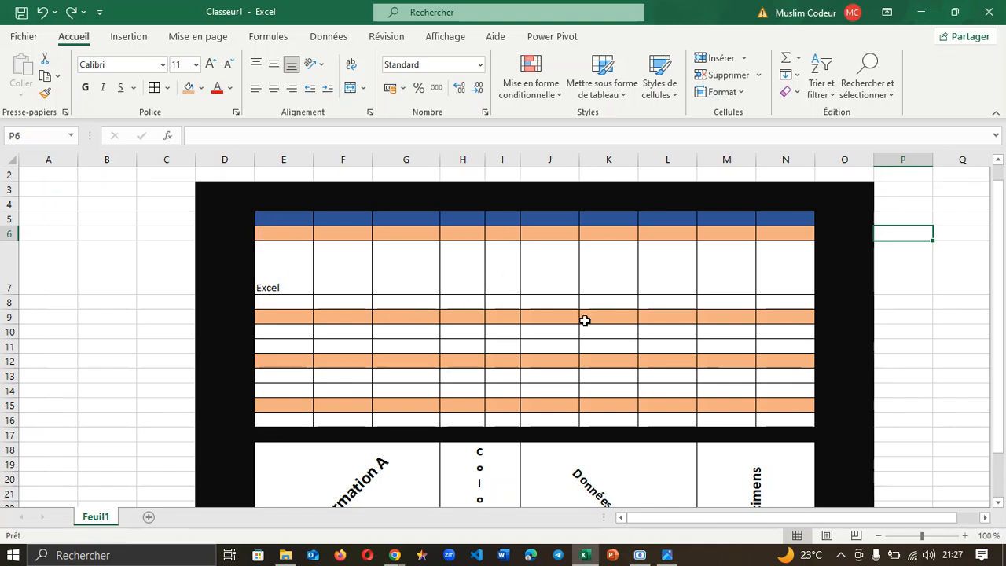
# Step: Delete the entire existing table and its formatting from the worksheet
pyautogui.hotkey('ctrl', 'a')
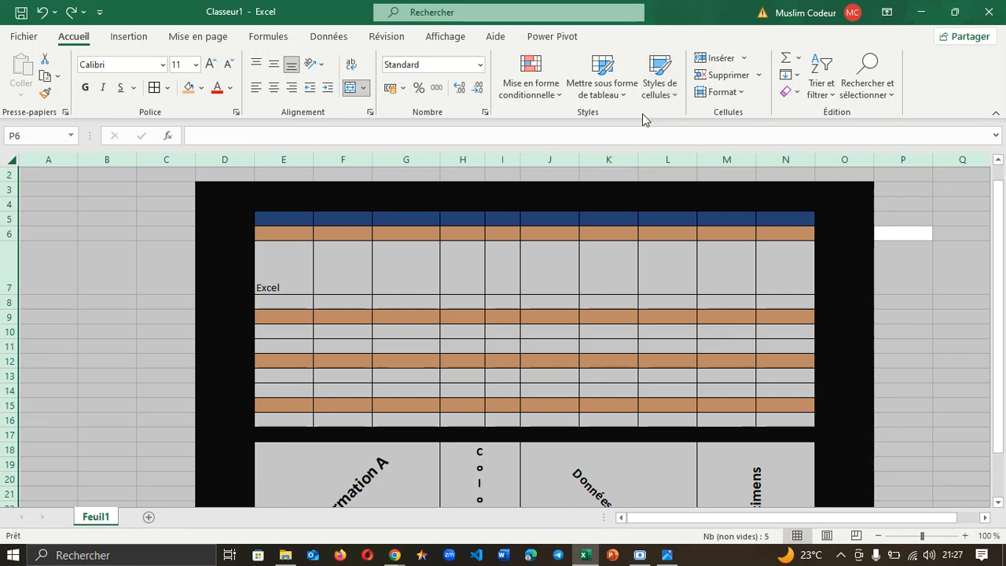
pyautogui.click(732, 75)
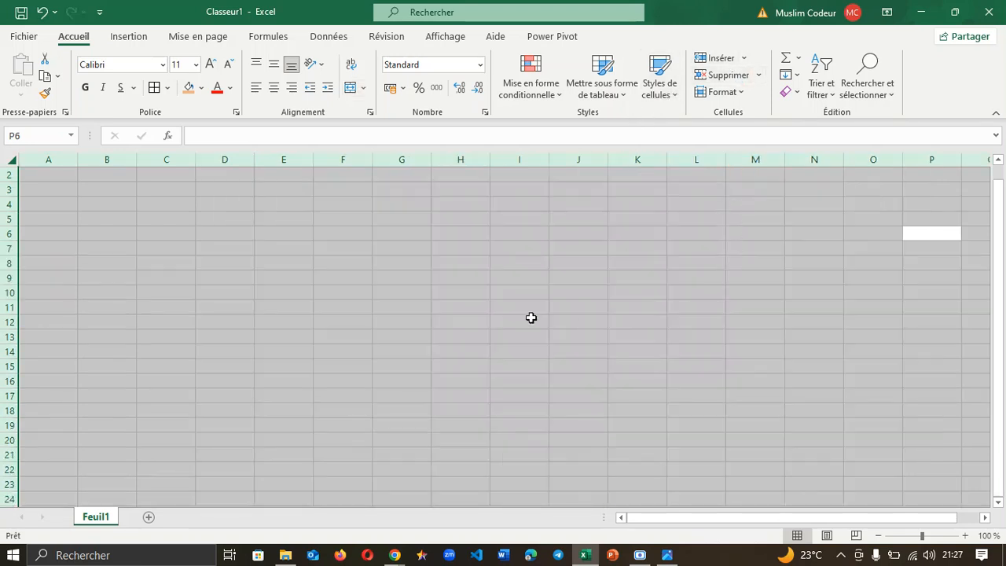
pyautogui.click(316, 262)
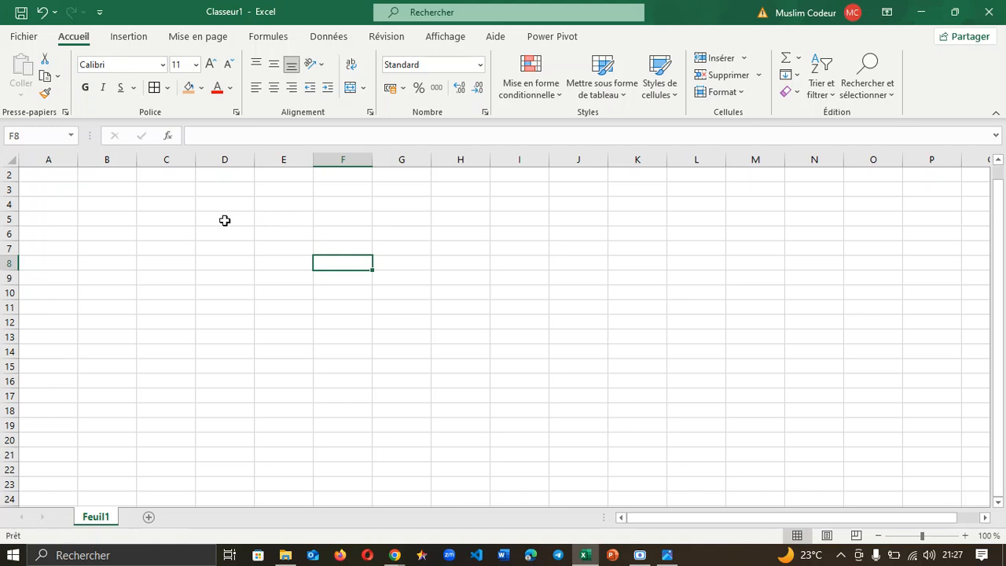
# Step: Apply Toutes les bordures to D5:M15 to form an empty bordered grid
pyautogui.moveTo(225, 221); pyautogui.dragTo(746, 367)
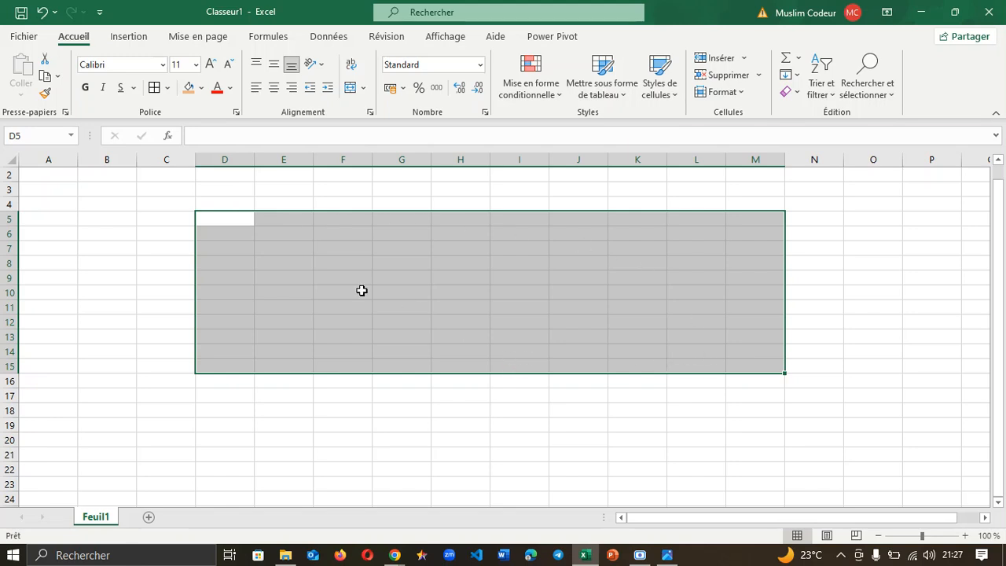
pyautogui.click(167, 89)
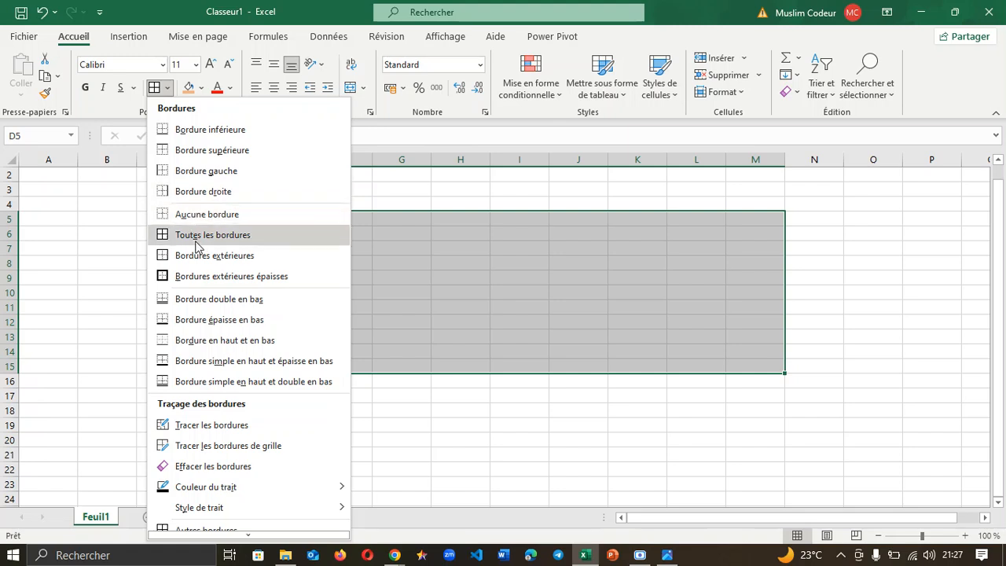
pyautogui.click(166, 233)
pyautogui.click(411, 470)
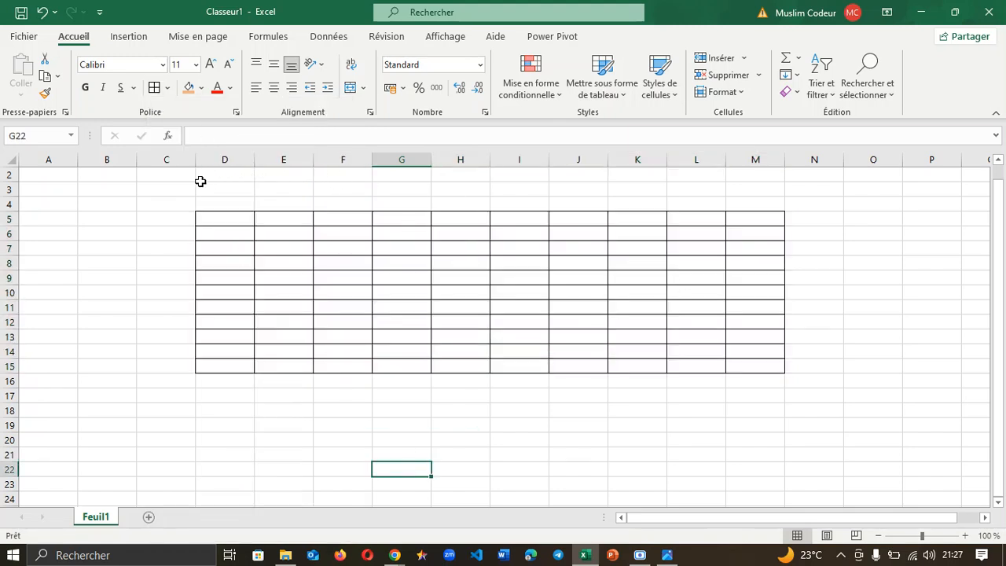
pyautogui.moveTo(179, 185); pyautogui.dragTo(815, 205)
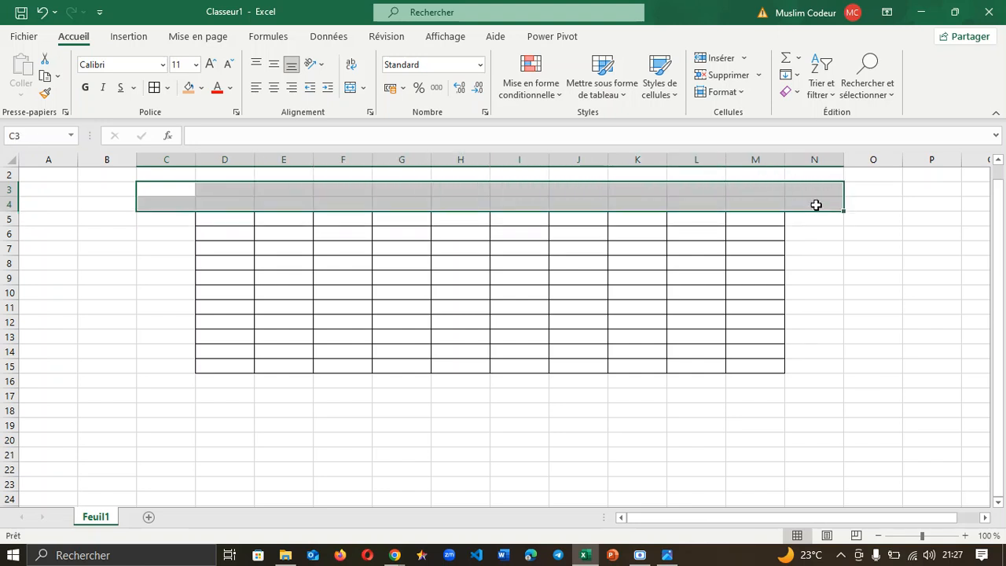
pyautogui.click(364, 87)
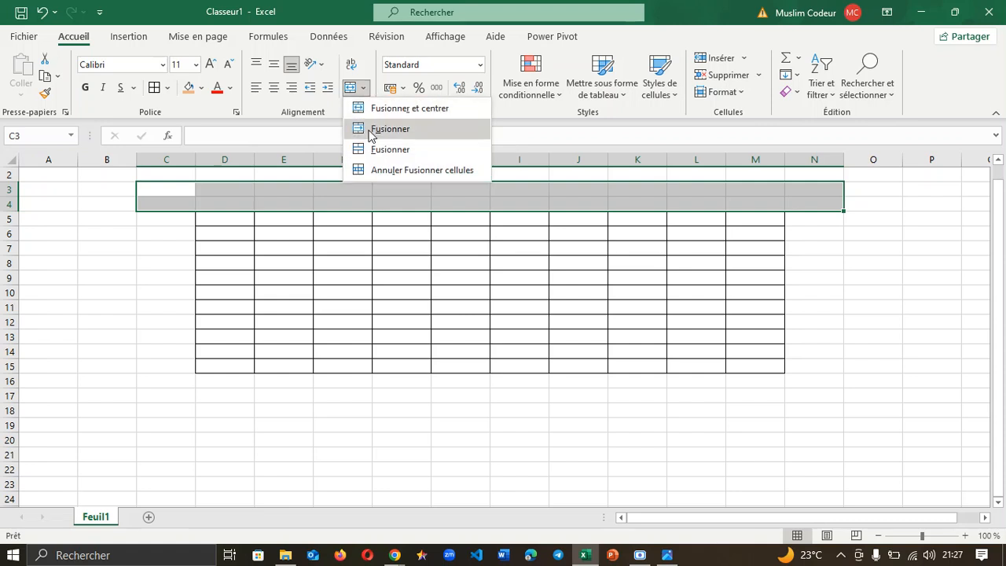
# Step: Merge C3:N4 and C5:C21 and fill both black as the top band and left bar
pyautogui.click(379, 150)
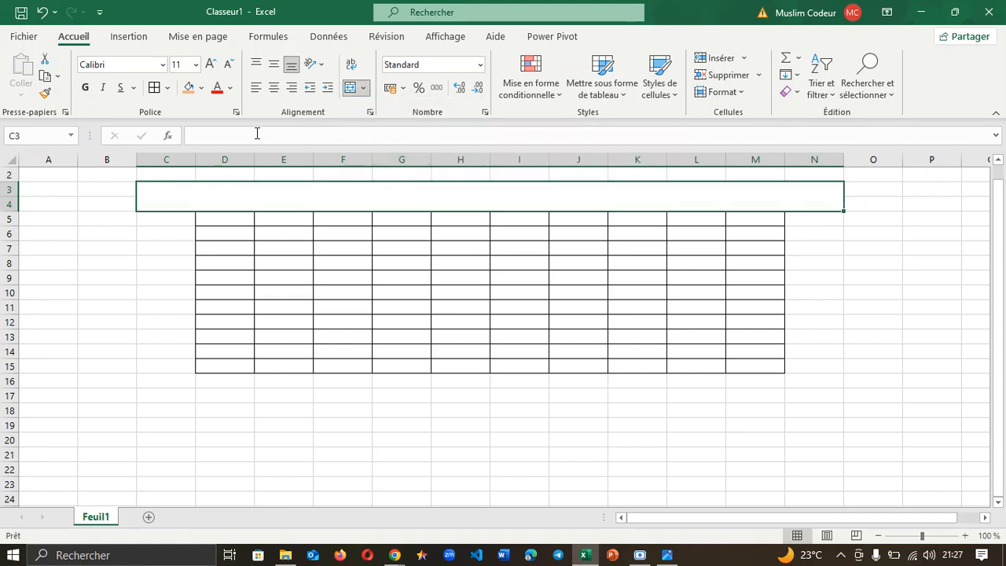
pyautogui.click(201, 87)
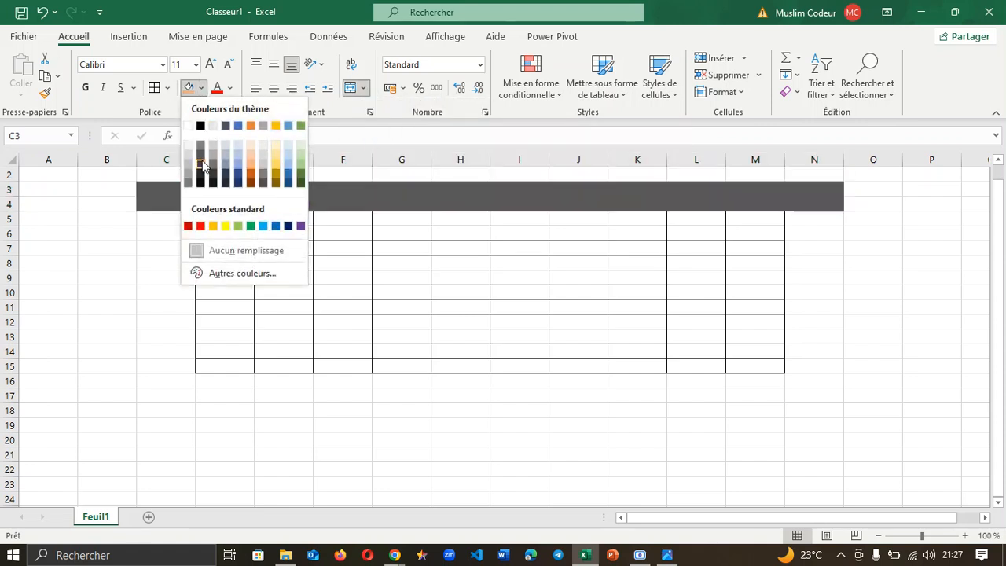
pyautogui.click(199, 126)
pyautogui.moveTo(160, 222); pyautogui.dragTo(164, 448)
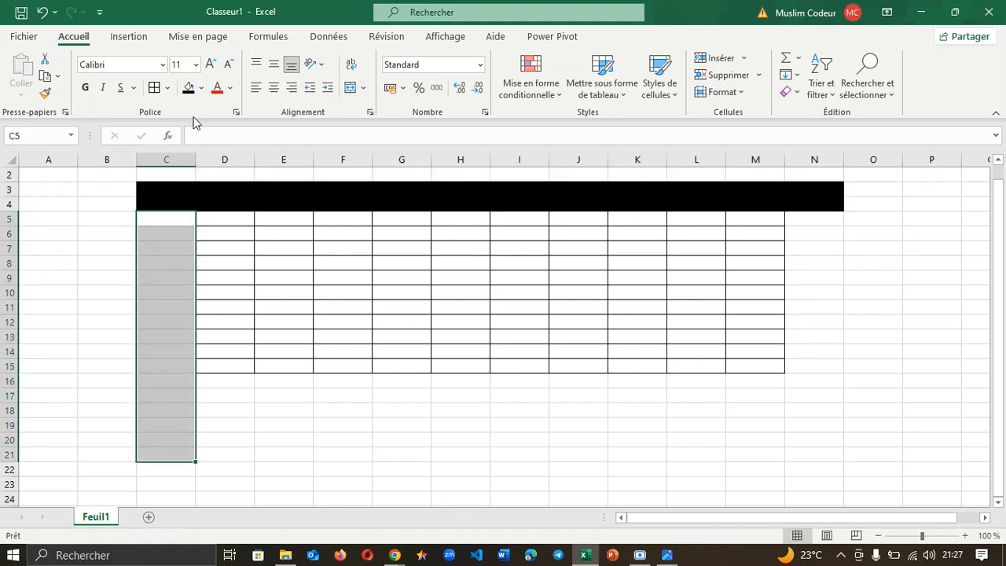
pyautogui.click(364, 89)
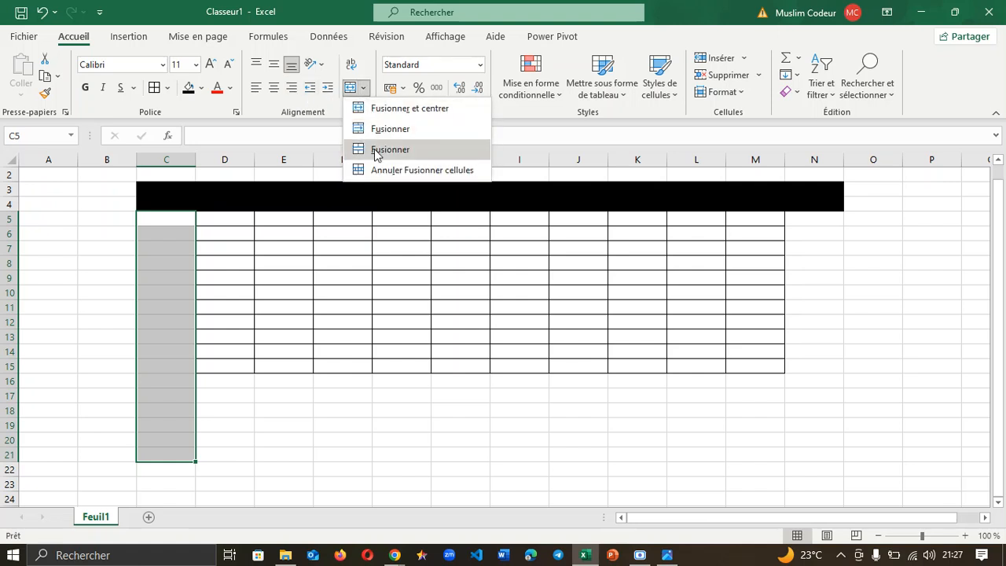
pyautogui.click(378, 151)
pyautogui.click(188, 88)
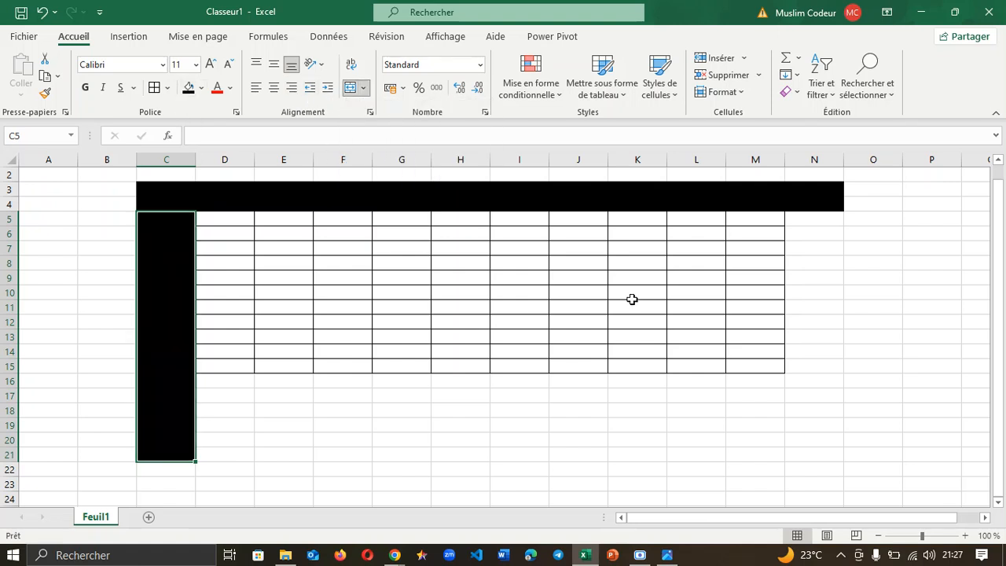
# Step: Merge N5:N20 and D16:M16 and fill both black as the right and row-16 bars
pyautogui.moveTo(823, 218); pyautogui.dragTo(839, 435)
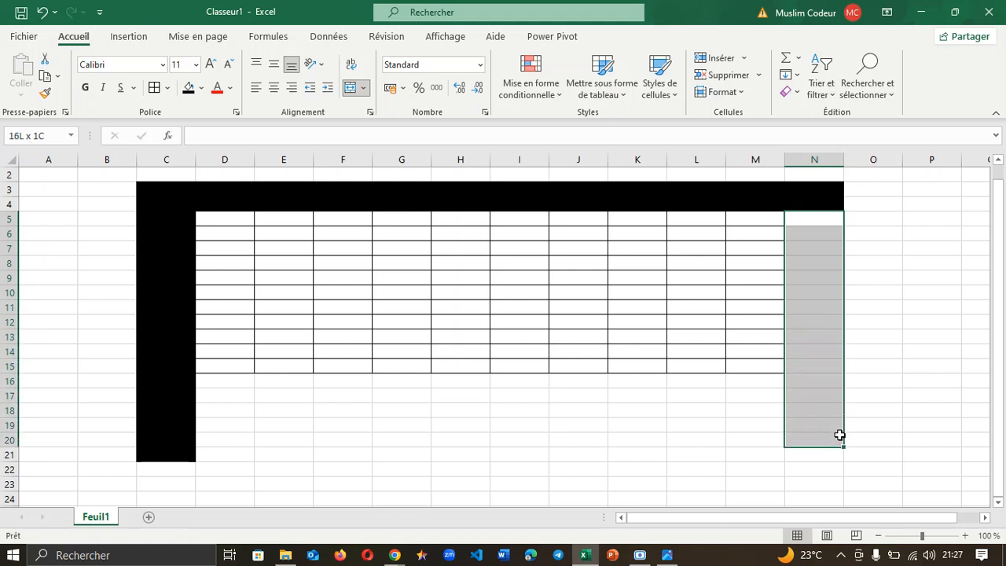
pyautogui.click(363, 88)
pyautogui.click(378, 150)
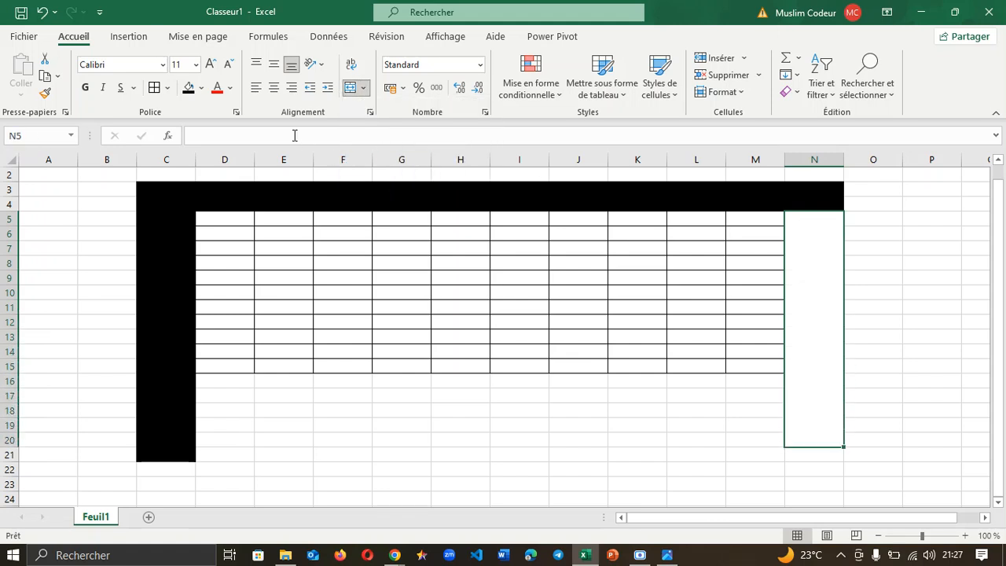
pyautogui.click(188, 87)
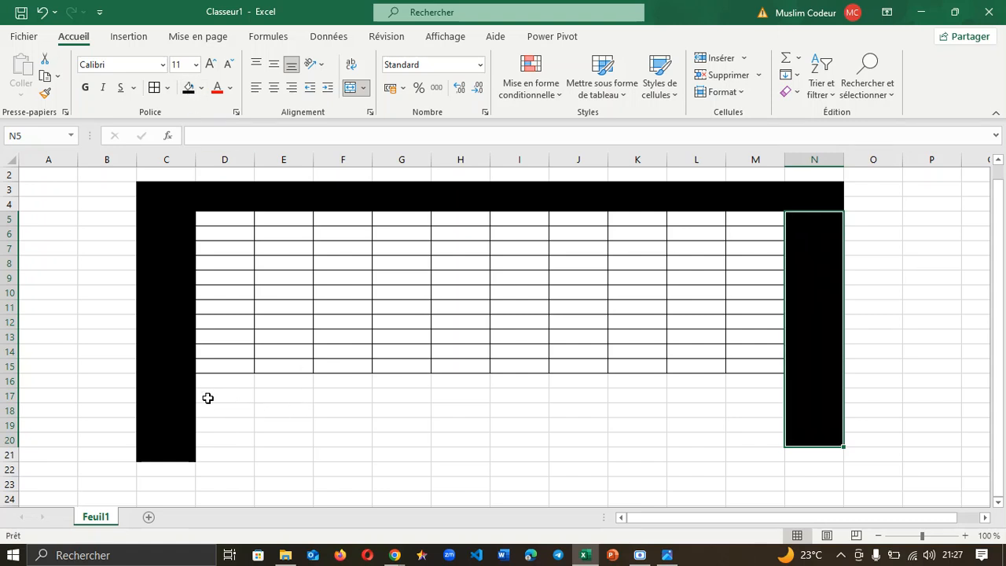
pyautogui.moveTo(211, 380); pyautogui.dragTo(780, 382)
pyautogui.click(364, 88)
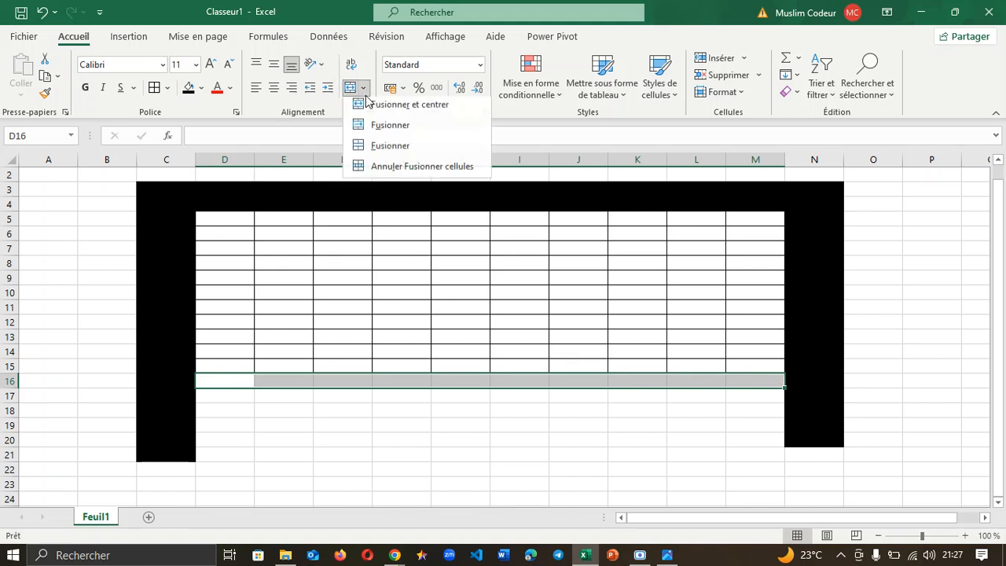
pyautogui.click(381, 154)
pyautogui.click(188, 87)
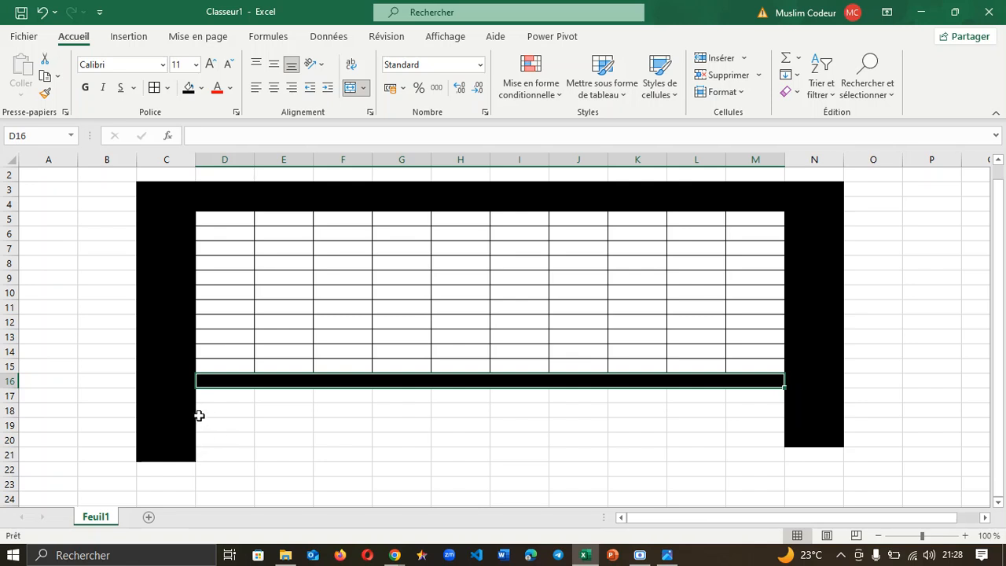
pyautogui.moveTo(206, 400); pyautogui.dragTo(751, 448)
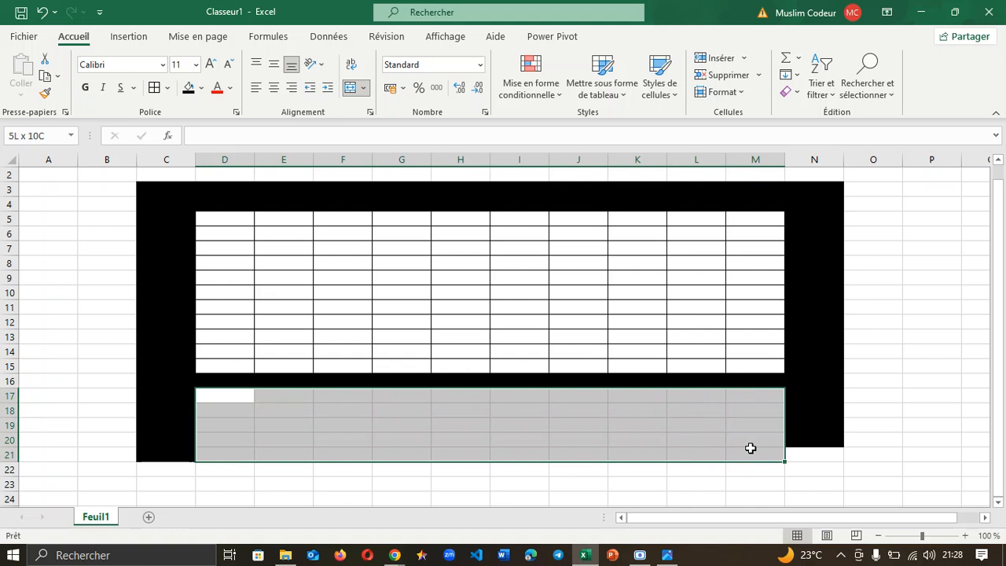
# Step: Apply Toutes les bordures to the block D17:M21
pyautogui.moveTo(751, 448); pyautogui.dragTo(751, 448)
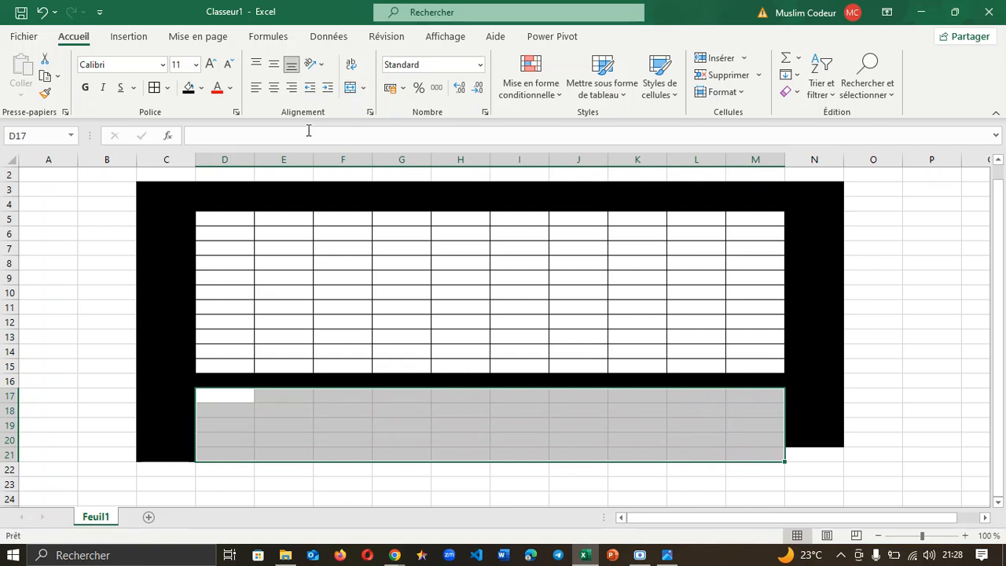
pyautogui.click(155, 87)
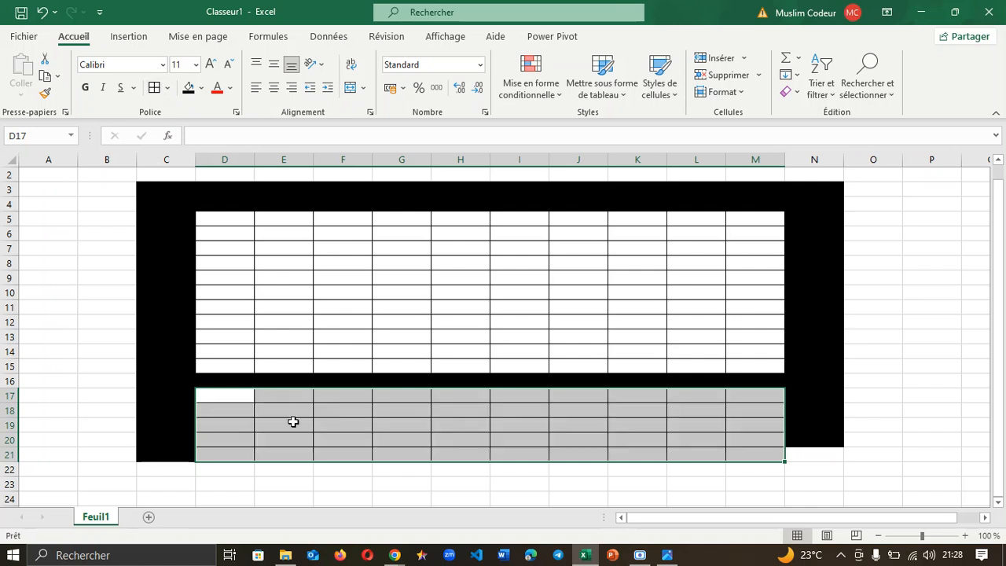
pyautogui.click(298, 483)
pyautogui.click(825, 455)
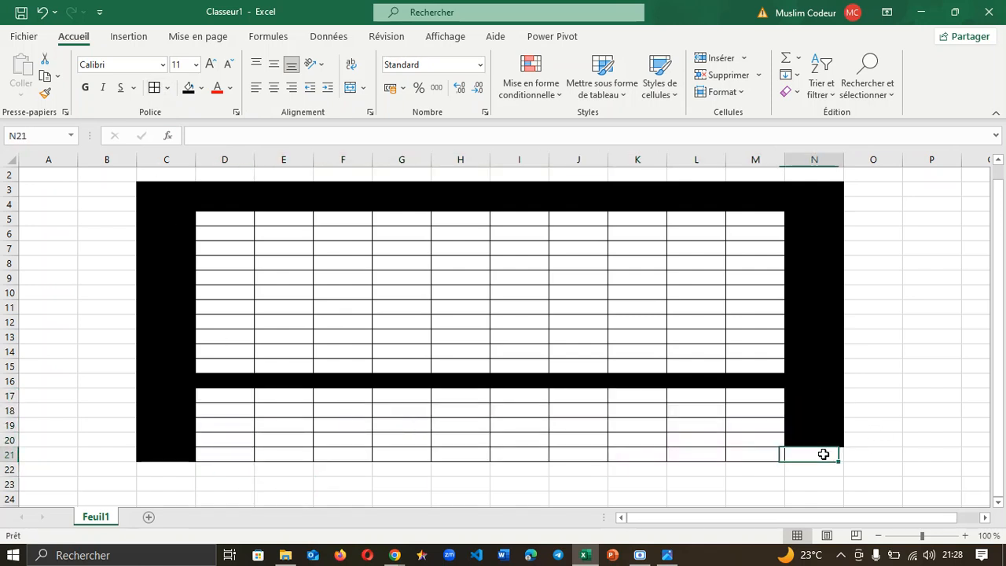
# Step: Merge N5:N21 so the right black bar extends down to row 21
pyautogui.moveTo(814, 218); pyautogui.dragTo(831, 449)
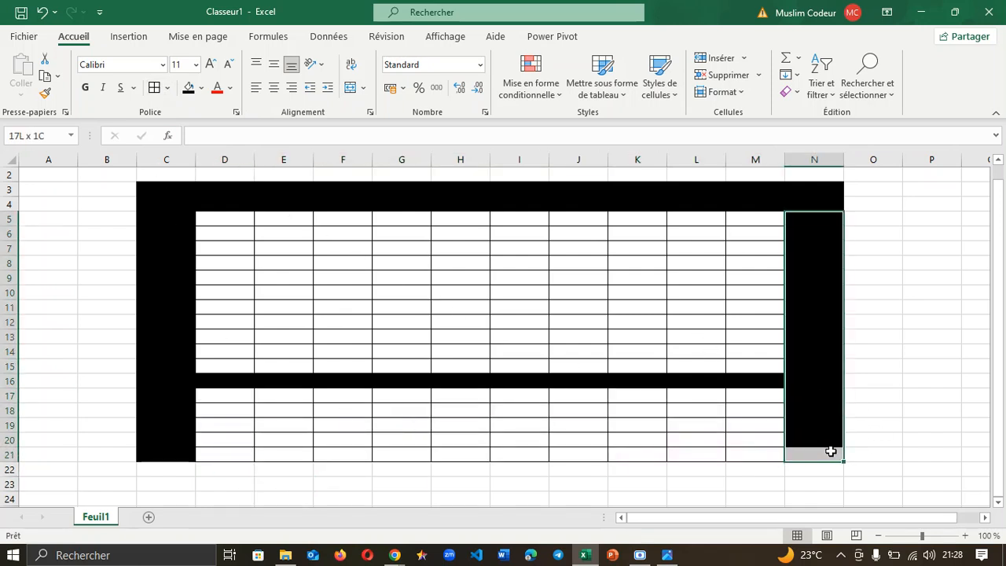
pyautogui.click(364, 87)
pyautogui.click(360, 146)
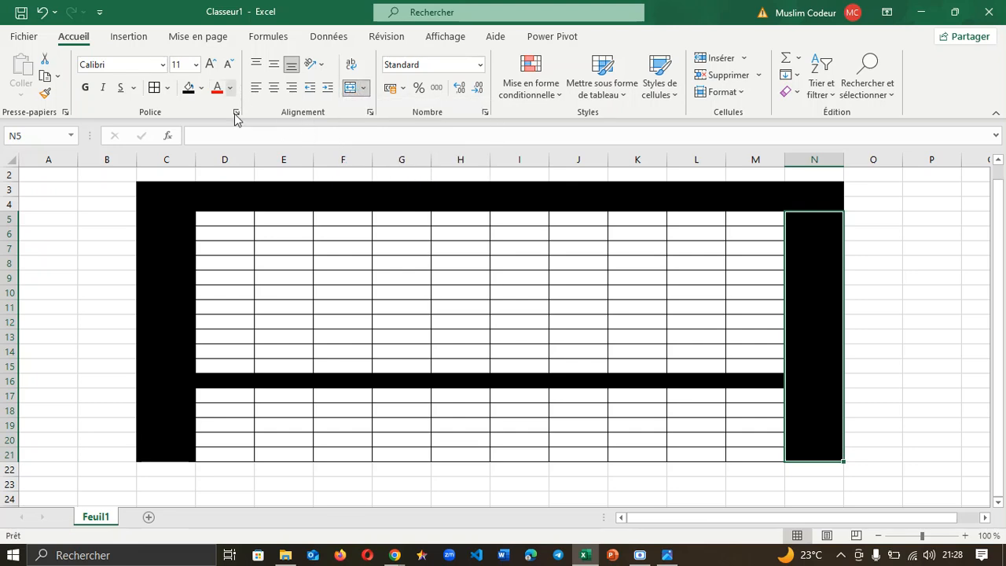
pyautogui.click(892, 427)
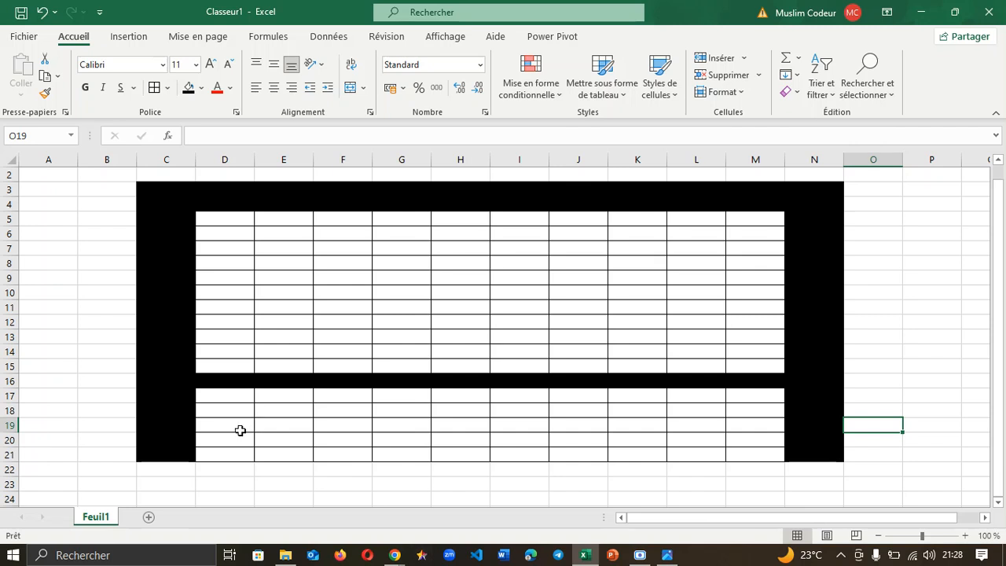
pyautogui.moveTo(222, 397); pyautogui.dragTo(276, 453)
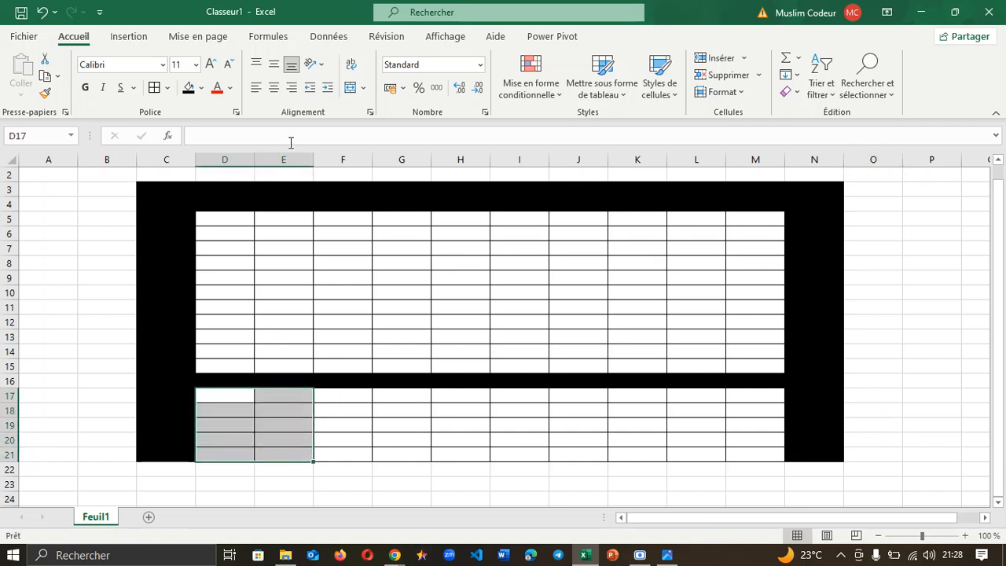
# Step: Merge D17:E21 and F17:G21 into two separate blocks
pyautogui.click(364, 88)
pyautogui.click(390, 148)
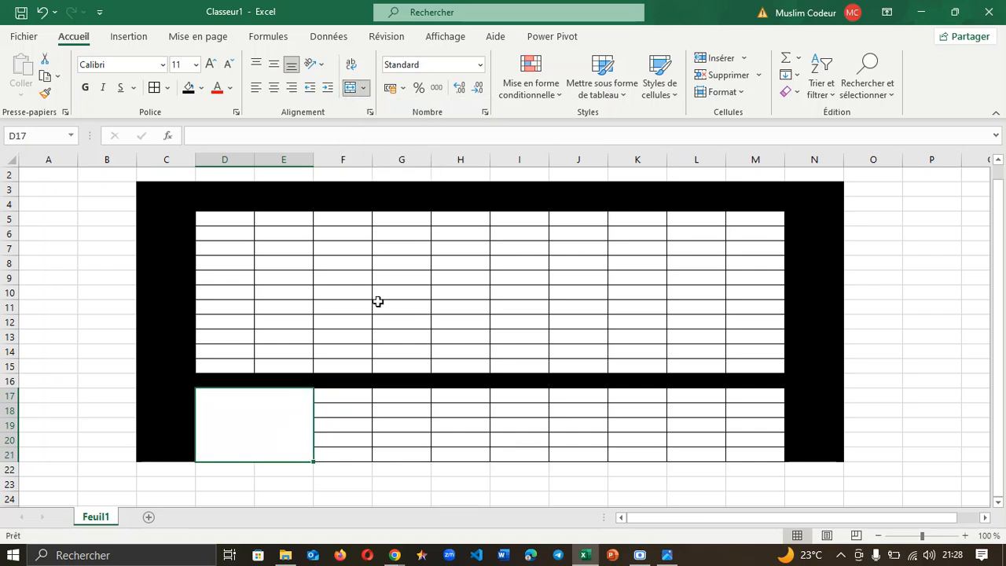
pyautogui.moveTo(370, 398); pyautogui.dragTo(426, 450)
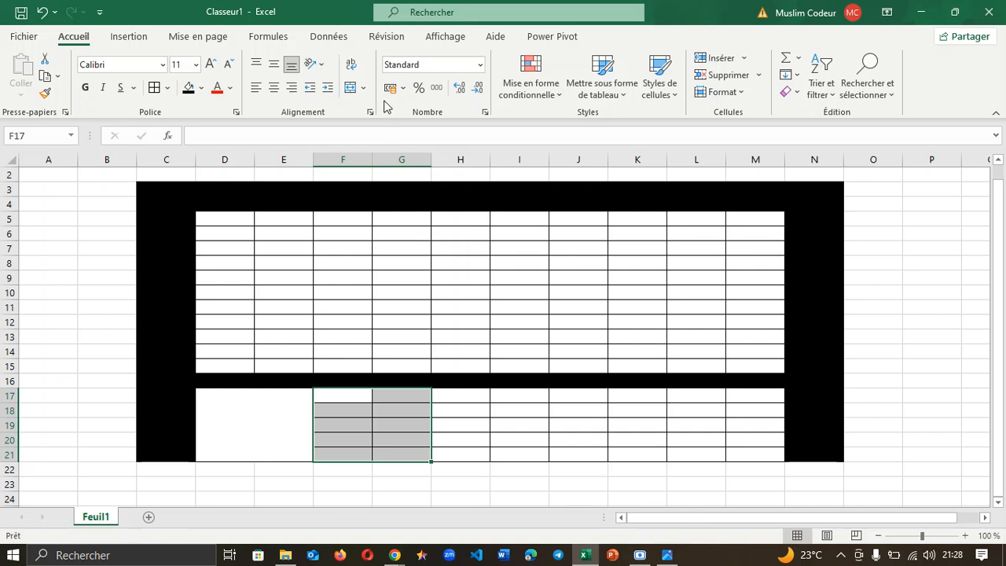
pyautogui.click(364, 88)
pyautogui.click(385, 149)
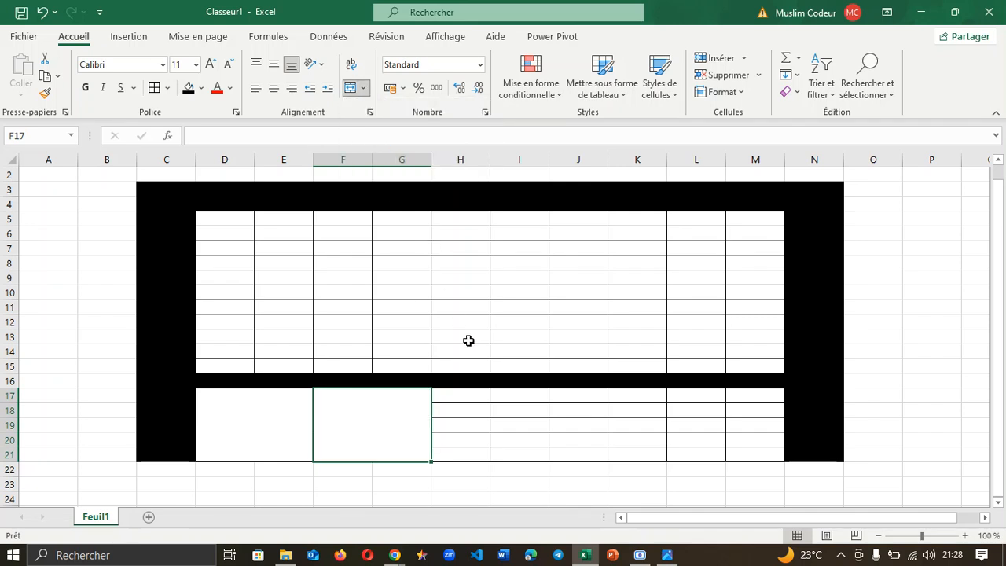
# Step: Merge H17:K21 and L17:M21 into two more separate blocks
pyautogui.moveTo(477, 402); pyautogui.dragTo(629, 457)
pyautogui.click(364, 87)
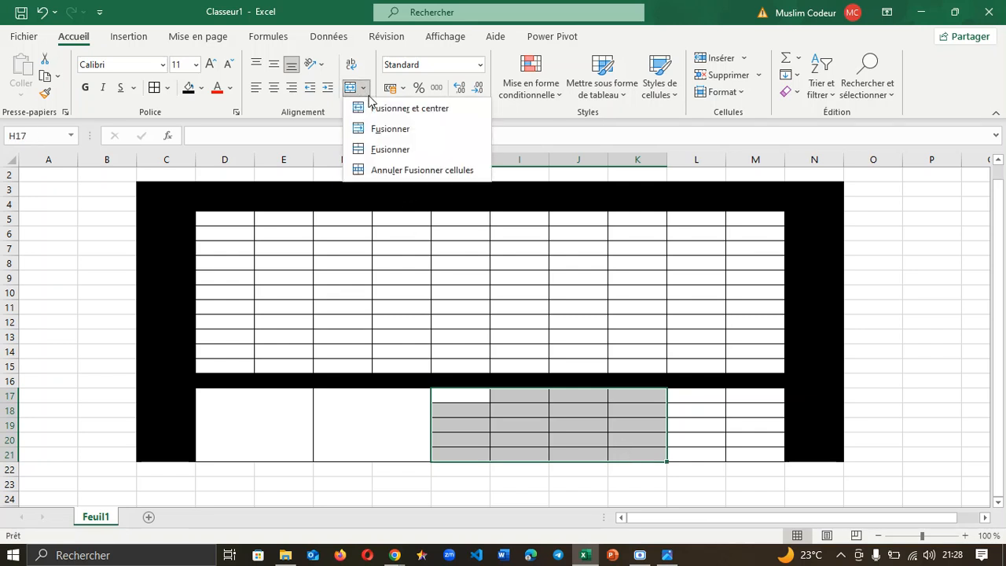
pyautogui.click(378, 150)
pyautogui.moveTo(705, 401); pyautogui.dragTo(776, 451)
pyautogui.click(364, 87)
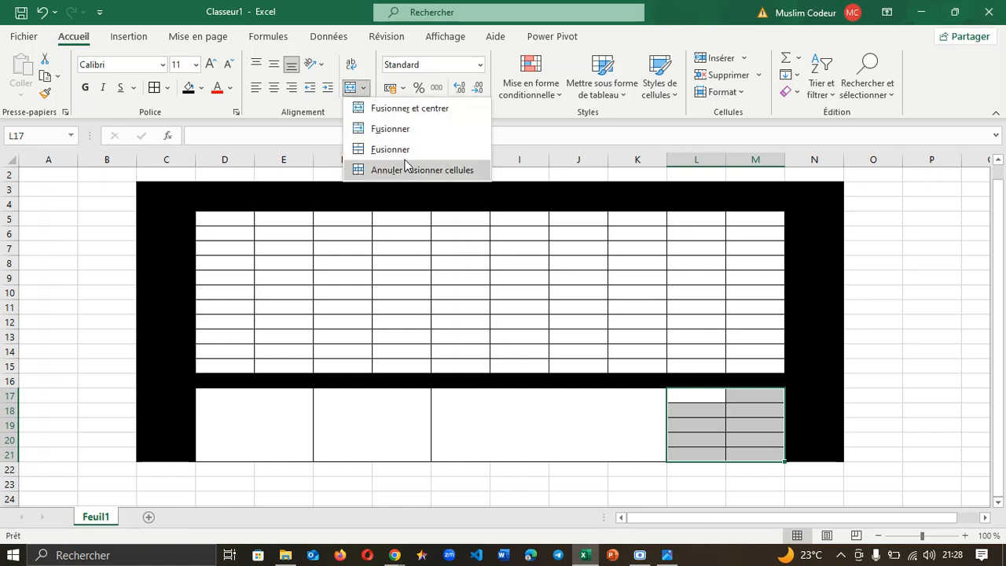
pyautogui.click(380, 149)
pyautogui.click(864, 308)
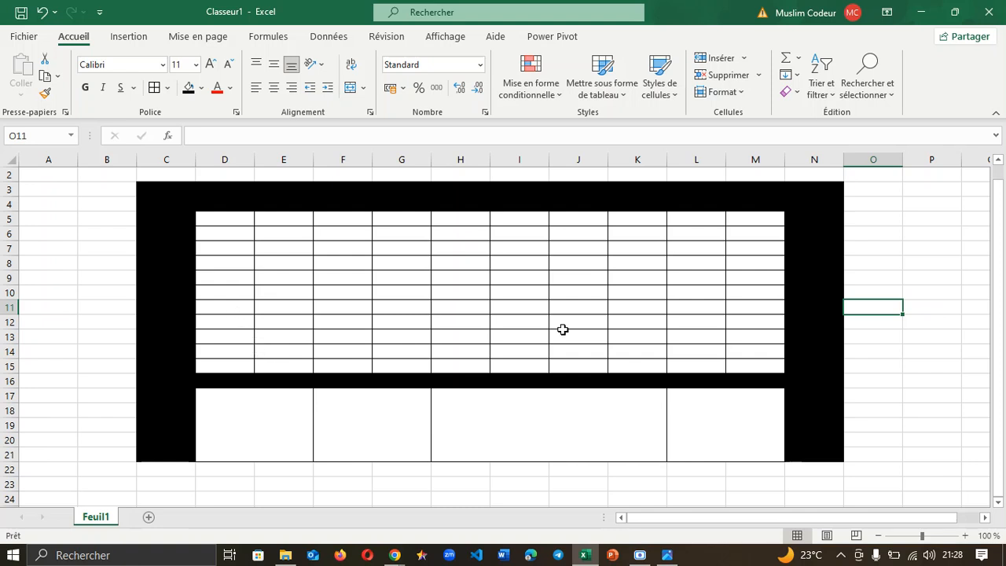
pyautogui.click(904, 353)
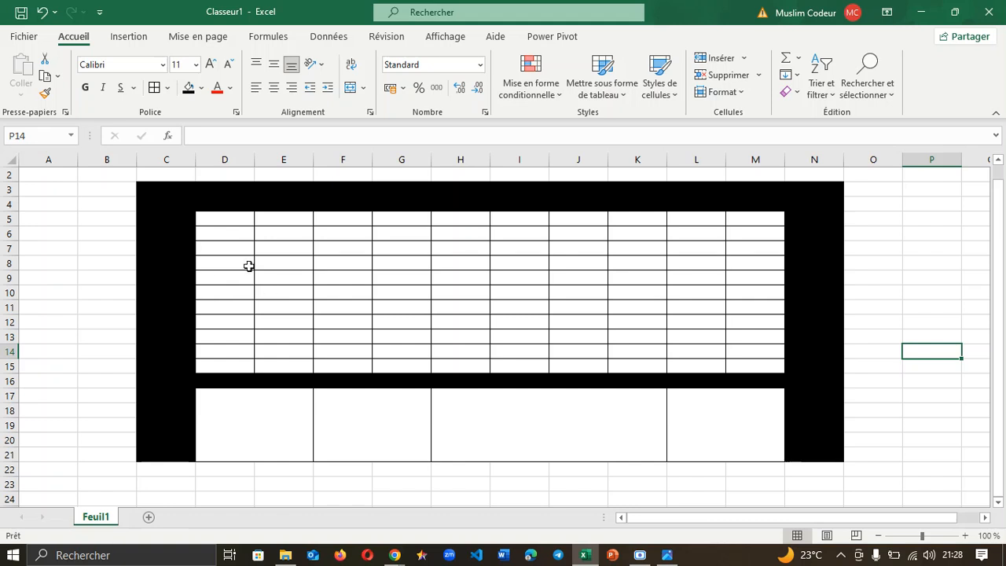
# Step: Fill the grid's top row D5:M5 dark blue
pyautogui.moveTo(218, 217); pyautogui.dragTo(760, 225)
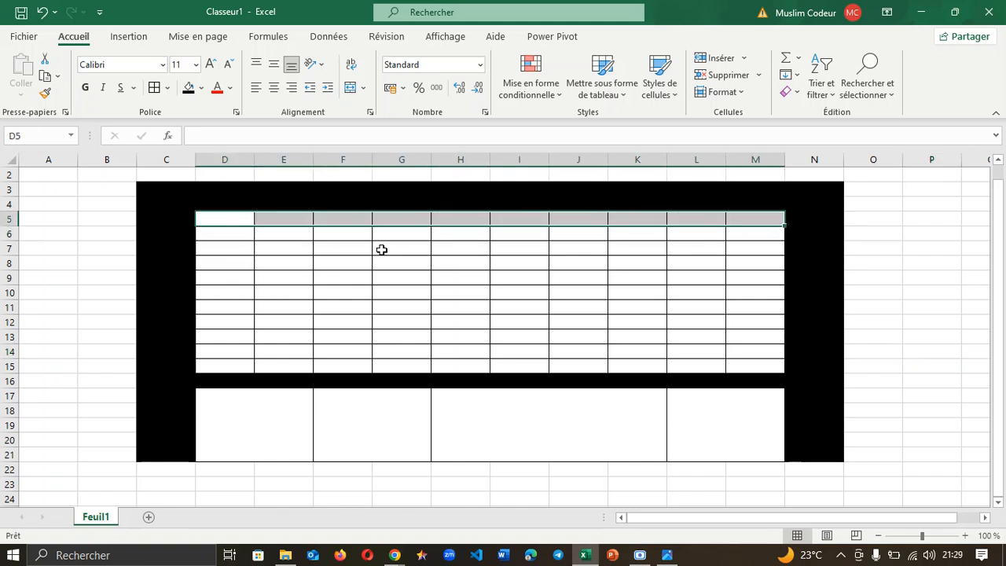
pyautogui.click(201, 87)
pyautogui.click(238, 174)
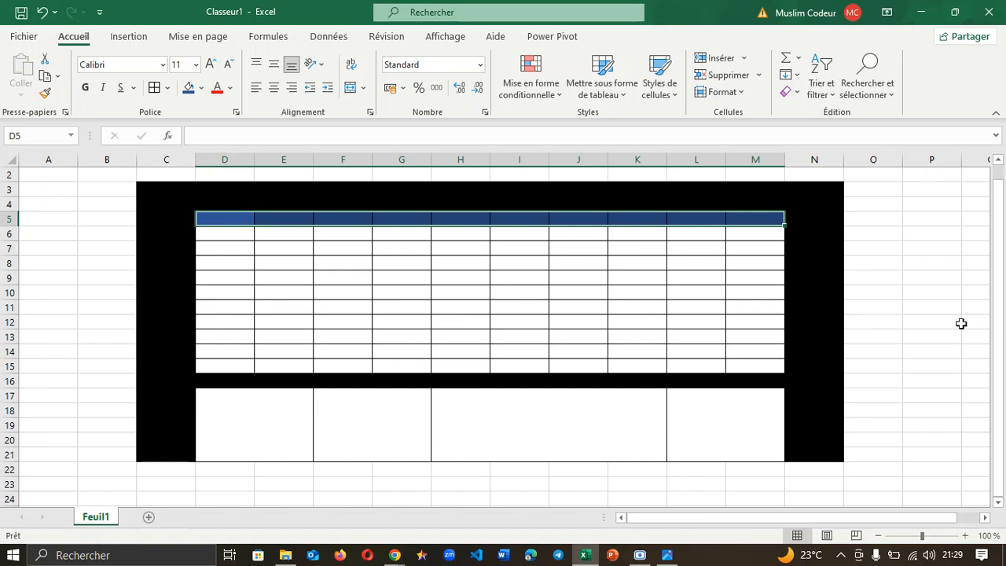
# Step: Select the whole Feuil1 sheet with Ctrl+A and delete all cells and formatting
pyautogui.hotkey('ctrl', 'a')
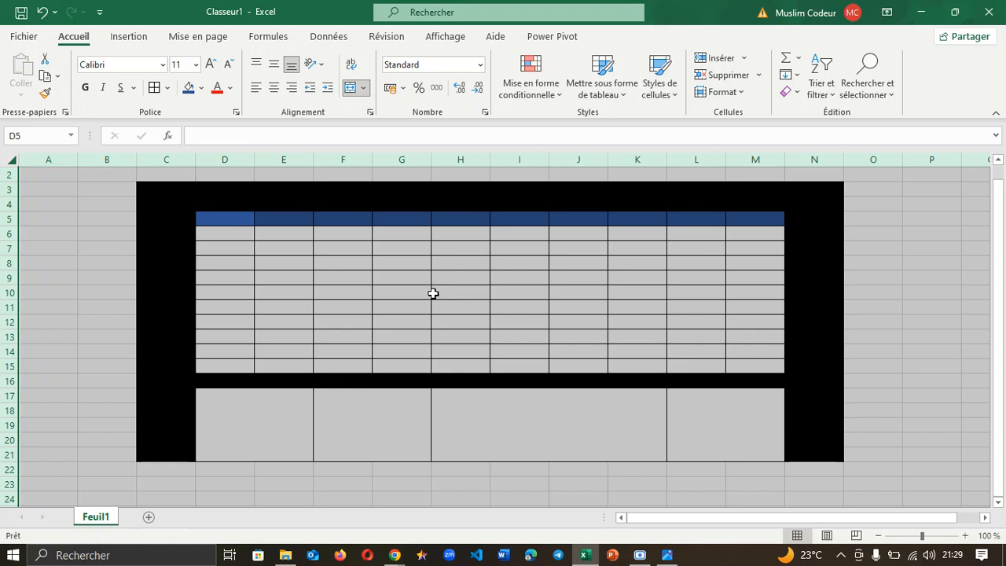
pyautogui.click(711, 75)
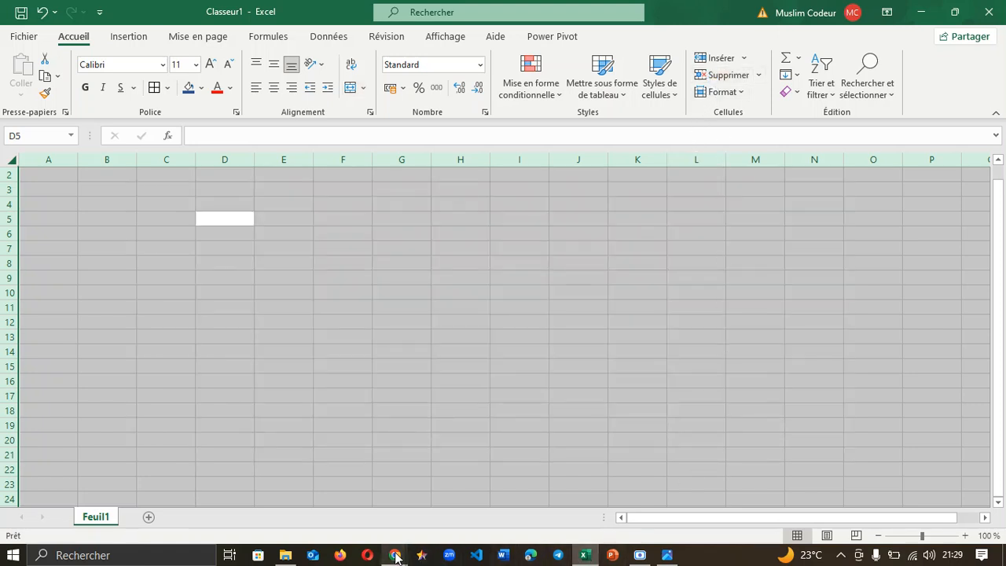
pyautogui.moveTo(395, 557)
pyautogui.click(295, 493)
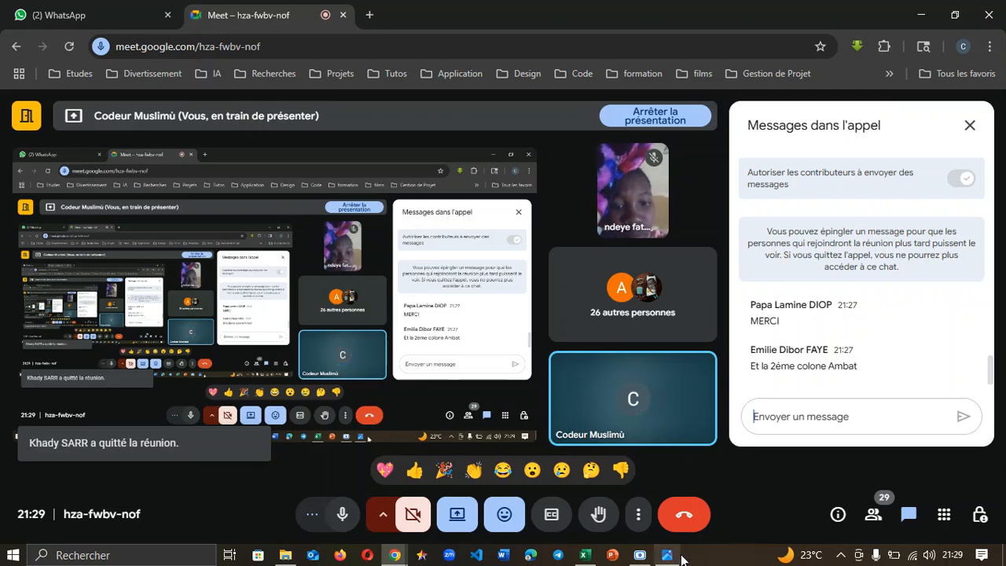
pyautogui.moveTo(668, 555)
pyautogui.moveTo(672, 492)
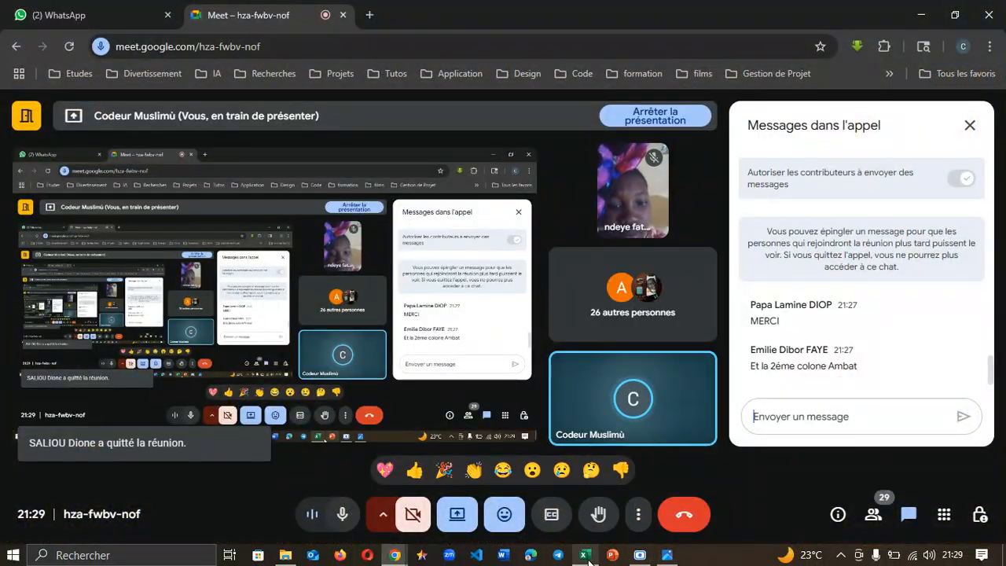
pyautogui.click(584, 556)
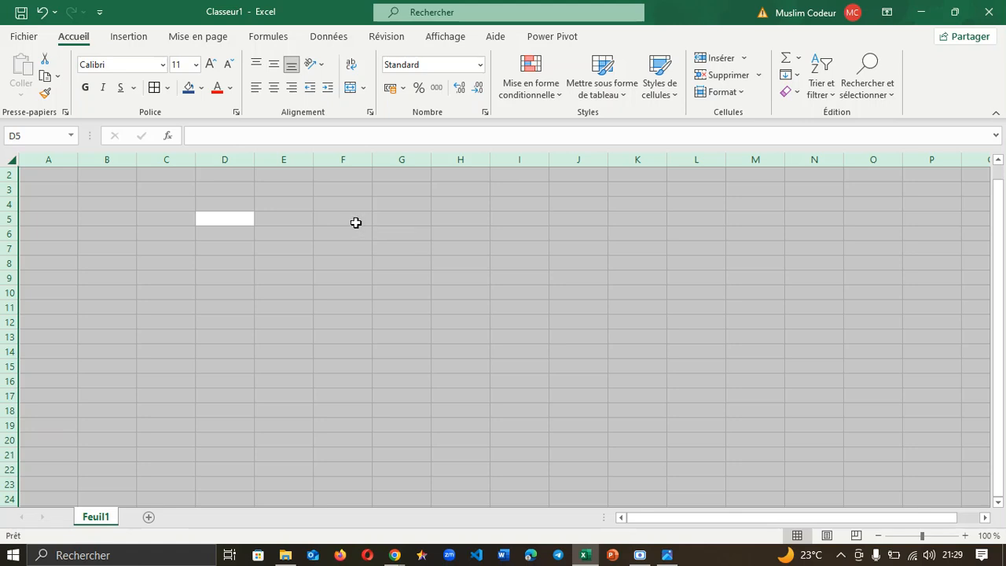
pyautogui.moveTo(357, 222); pyautogui.dragTo(353, 292)
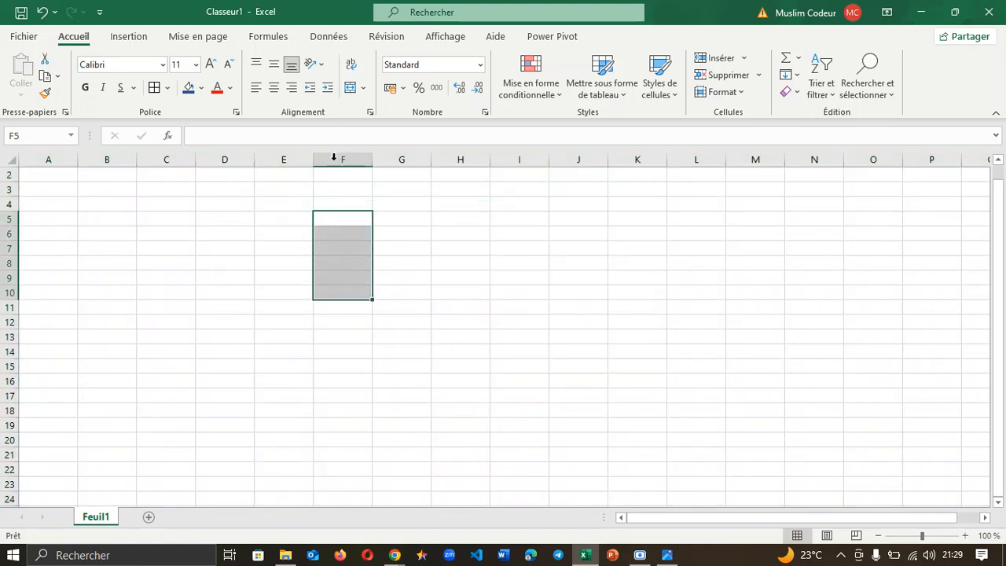
pyautogui.click(363, 87)
pyautogui.click(381, 149)
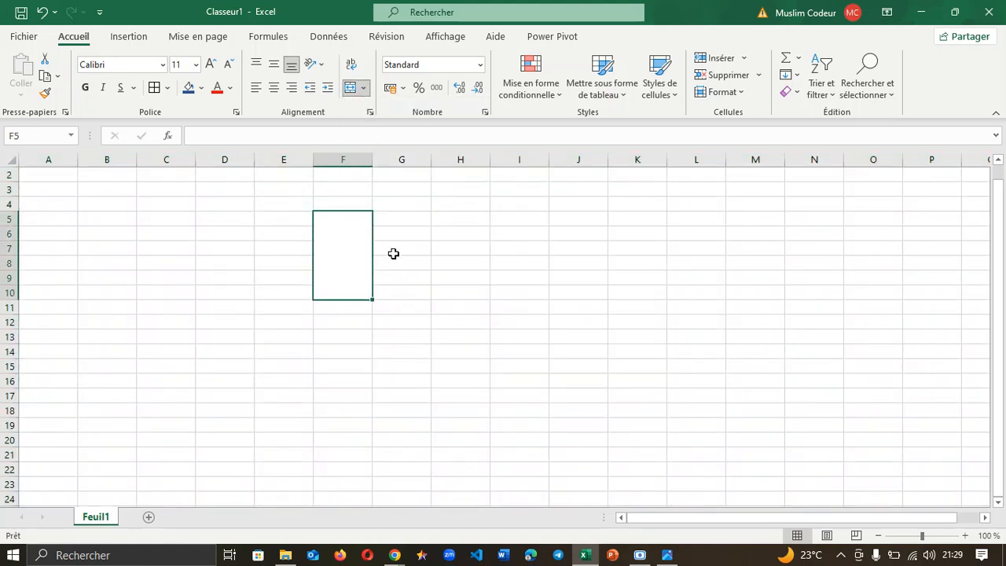
pyautogui.write('Colone')
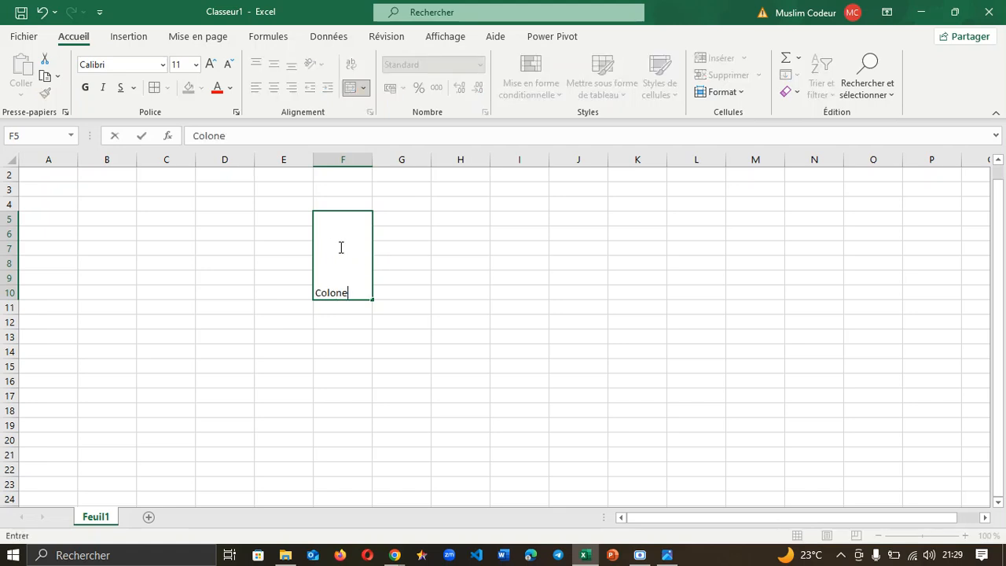
pyautogui.click(273, 250)
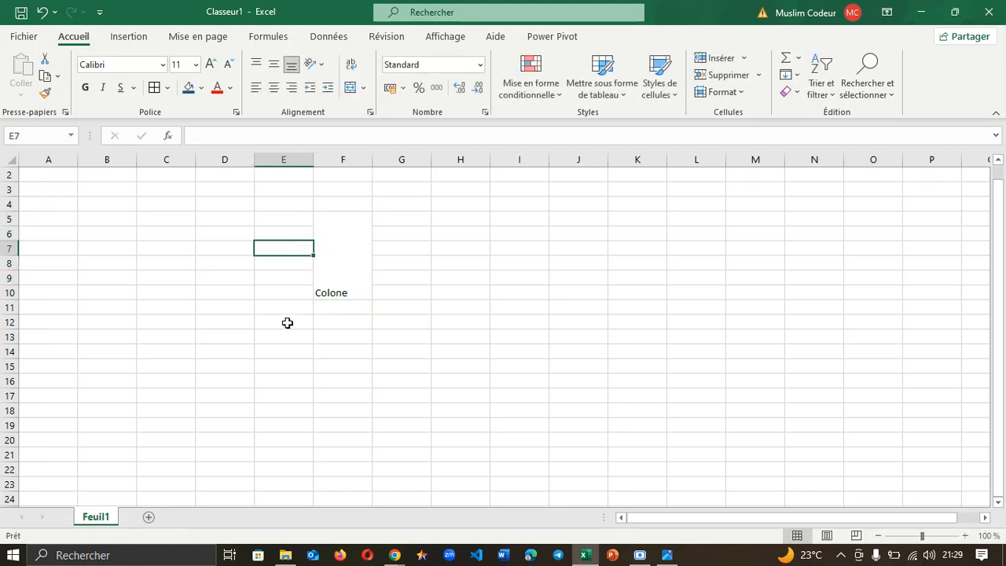
pyautogui.click(341, 271)
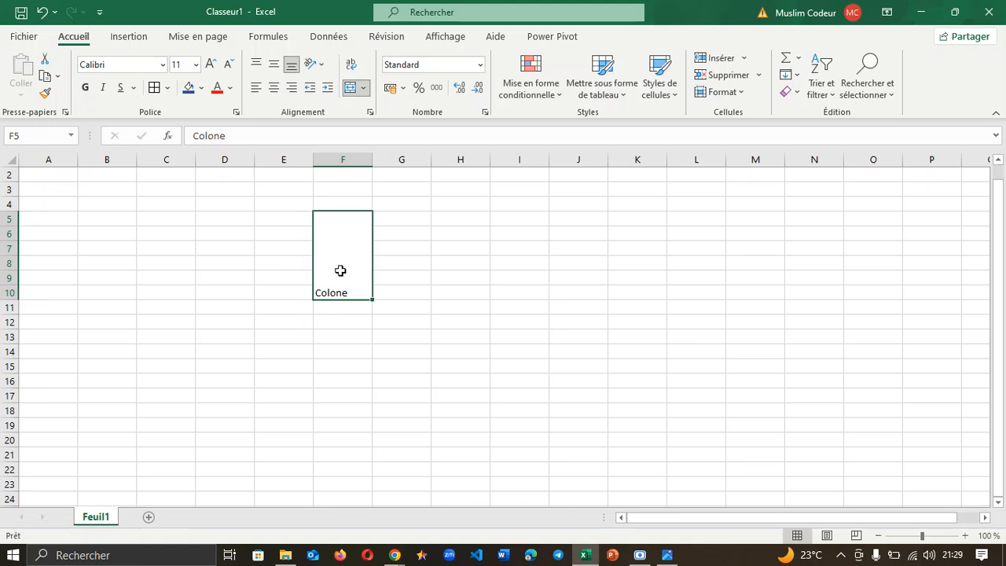
pyautogui.click(315, 63)
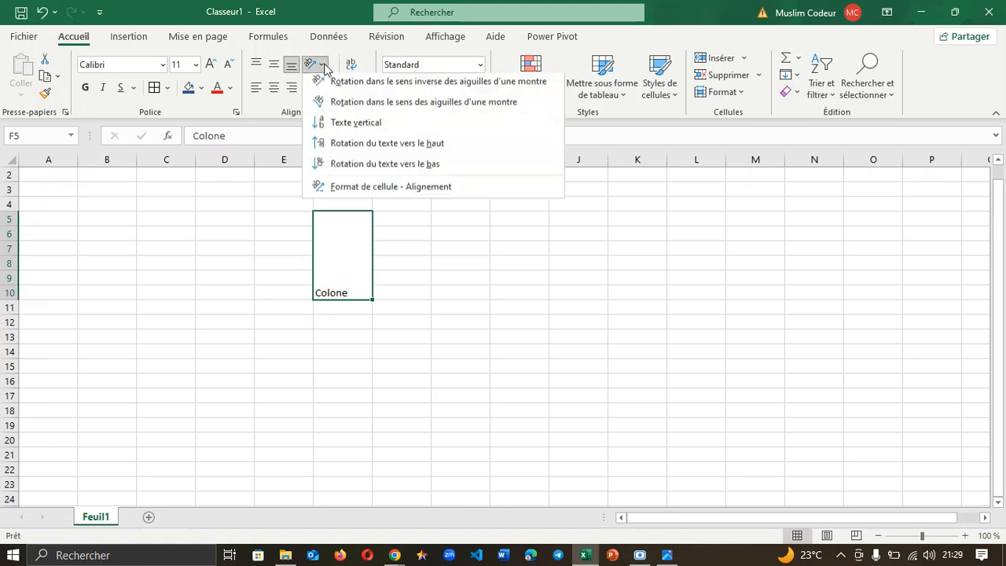
pyautogui.click(351, 168)
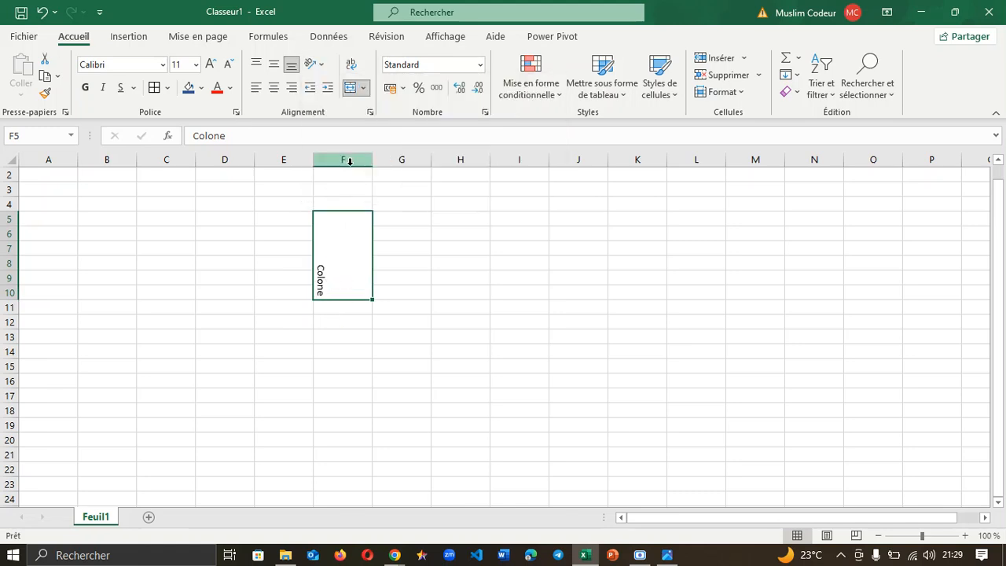
pyautogui.click(315, 63)
pyautogui.click(351, 146)
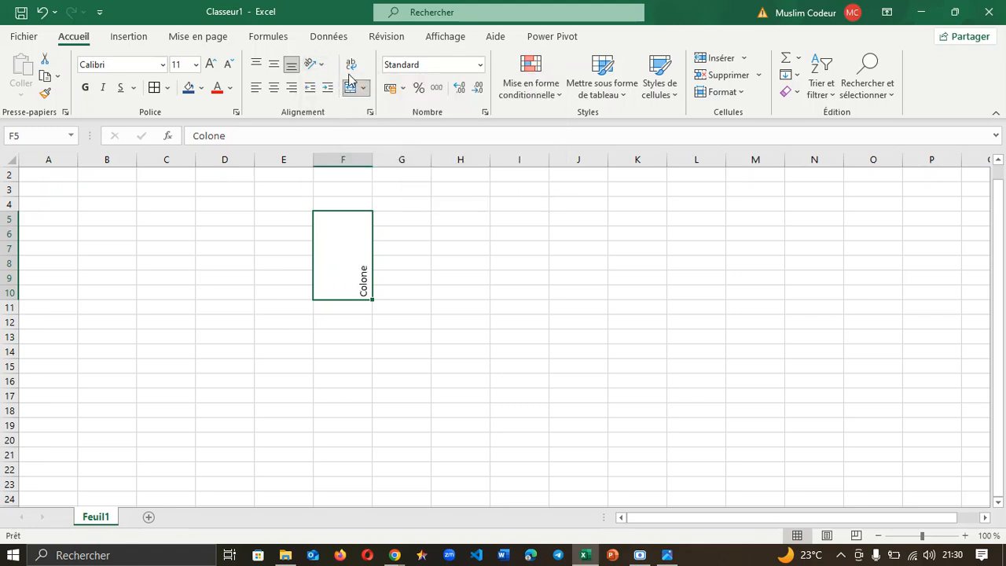
pyautogui.click(321, 63)
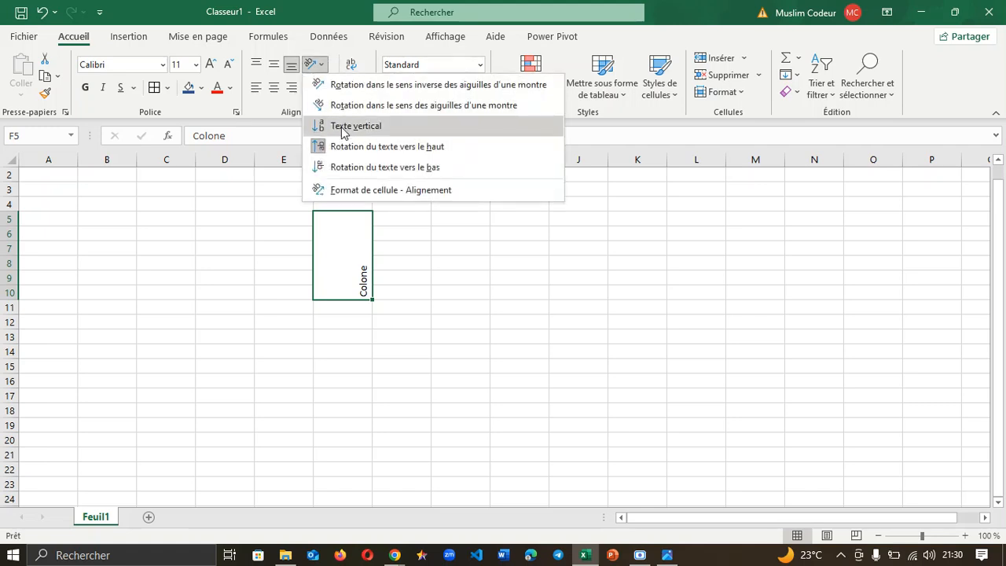
pyautogui.click(344, 128)
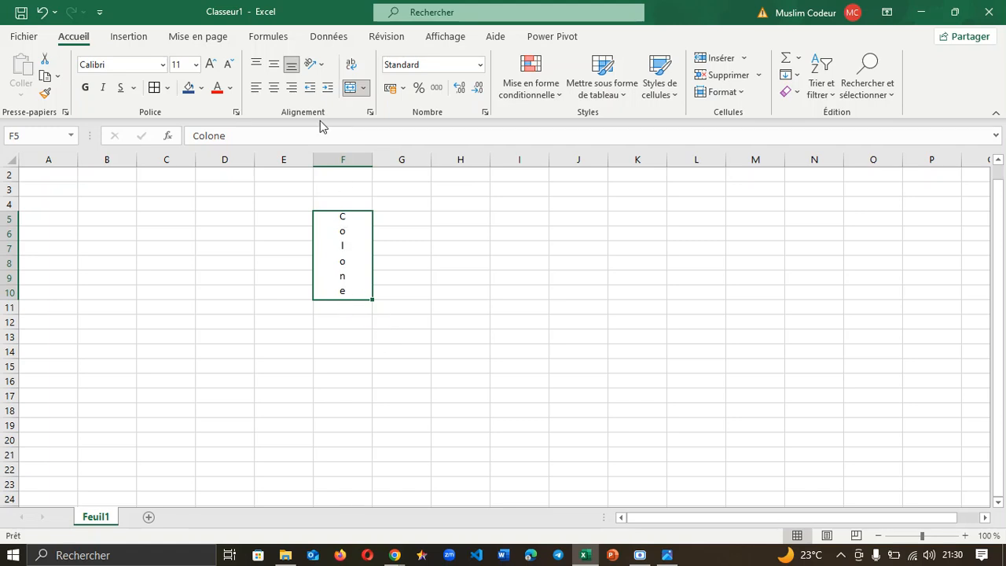
pyautogui.click(316, 64)
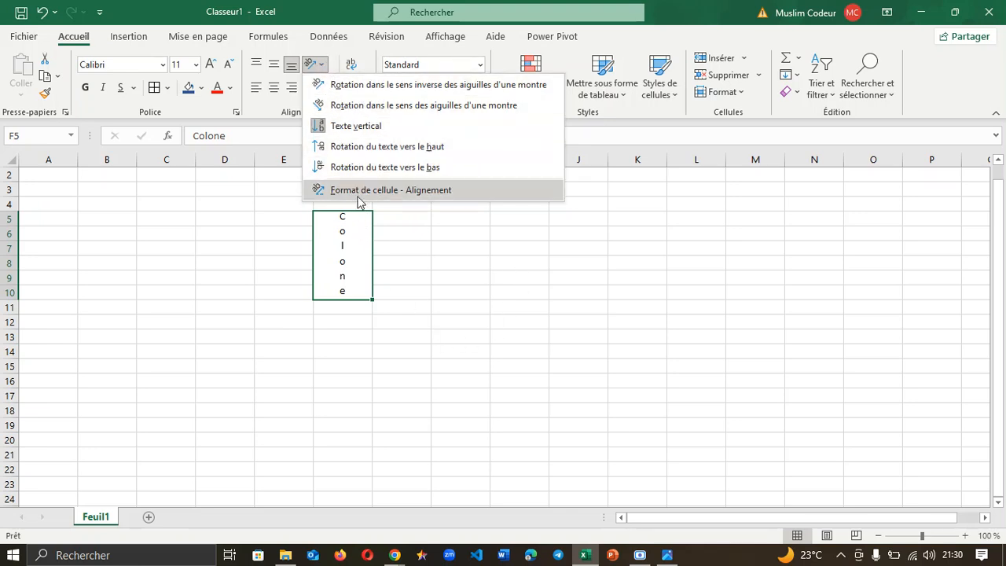
pyautogui.click(445, 271)
pyautogui.moveTo(299, 201); pyautogui.dragTo(411, 319)
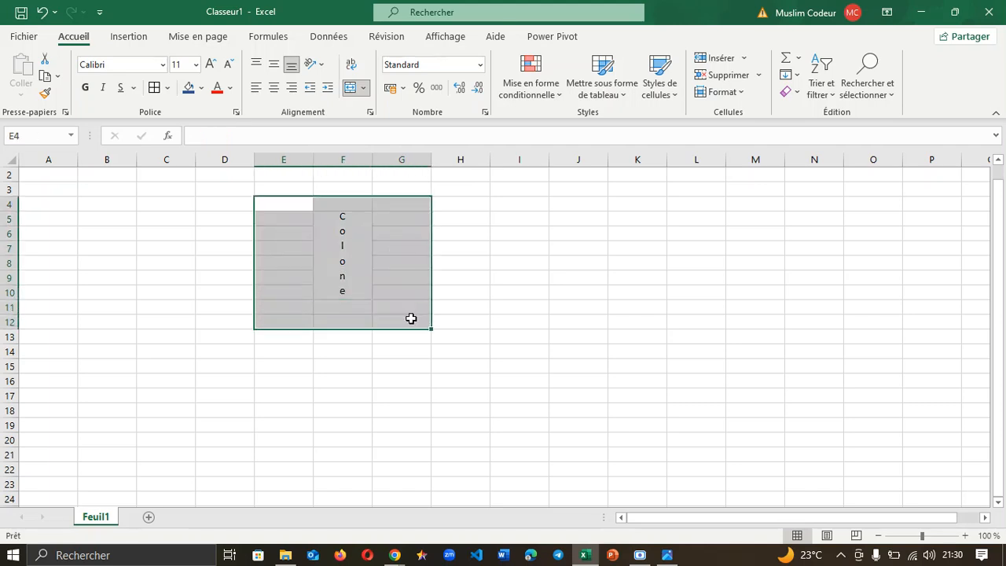
pyautogui.press('BackSpace')
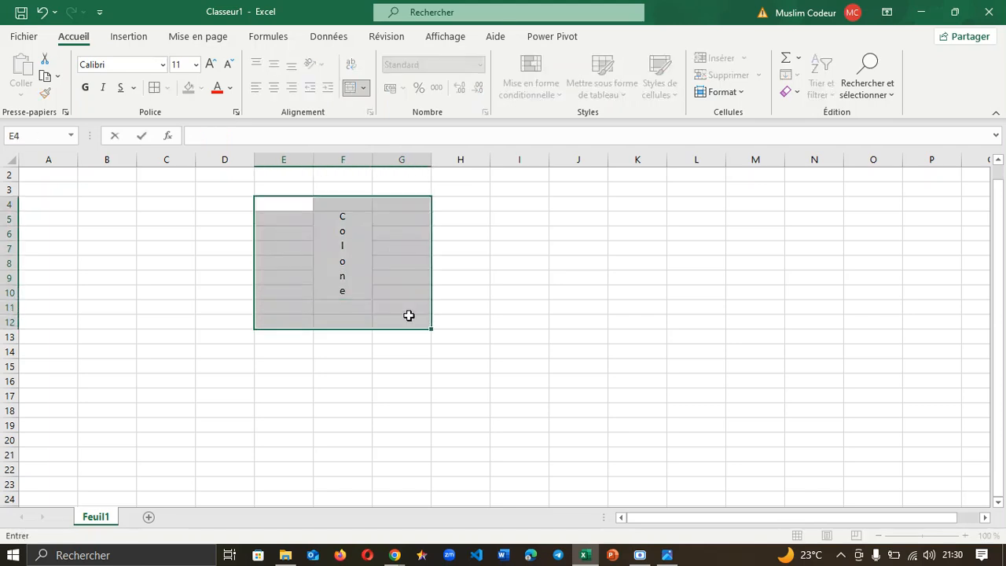
pyautogui.click(225, 207)
pyautogui.moveTo(225, 201); pyautogui.dragTo(360, 213)
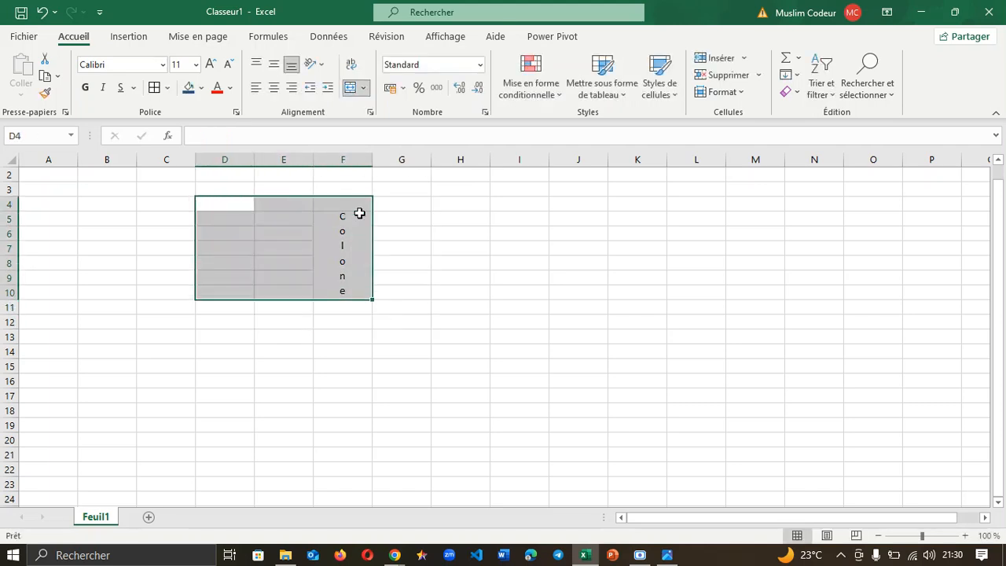
pyautogui.click(324, 202)
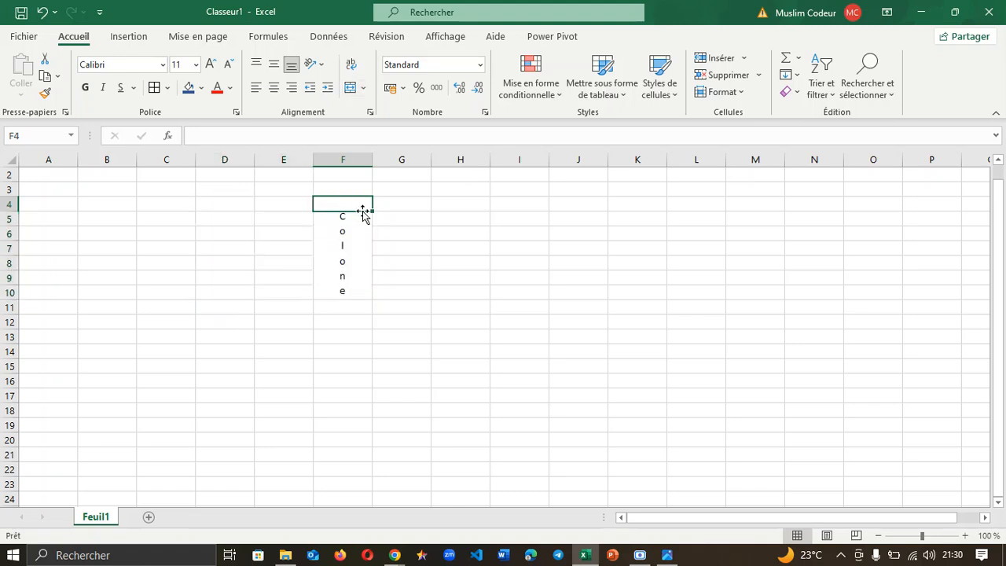
pyautogui.moveTo(371, 208); pyautogui.dragTo(374, 292)
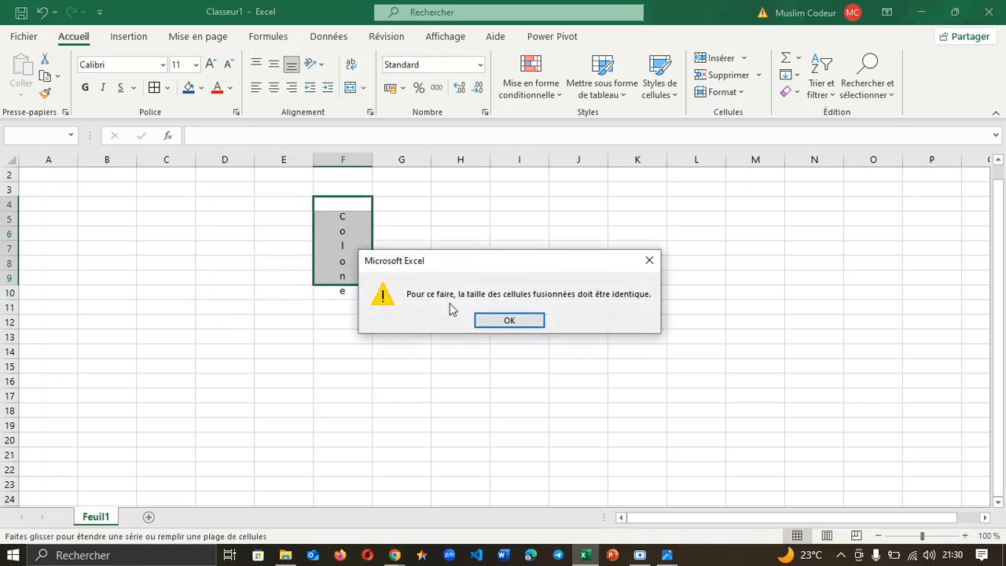
pyautogui.click(649, 266)
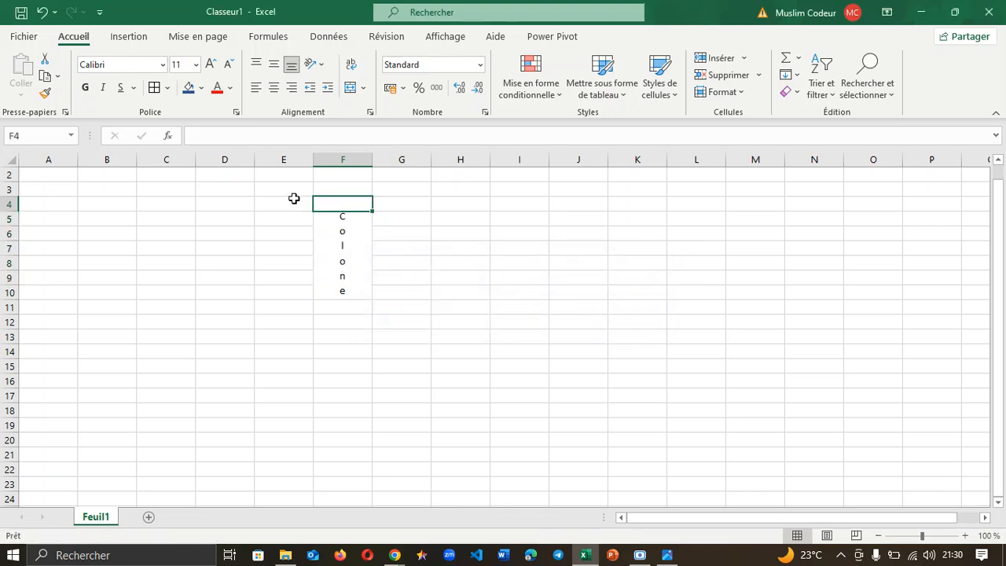
pyautogui.moveTo(291, 191); pyautogui.dragTo(442, 315)
pyautogui.click(728, 76)
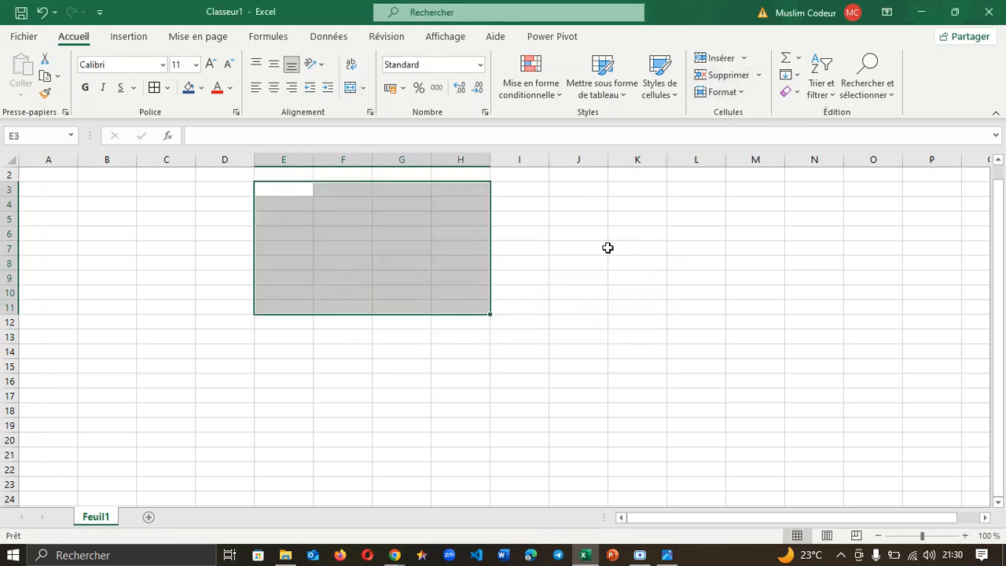
pyautogui.click(412, 366)
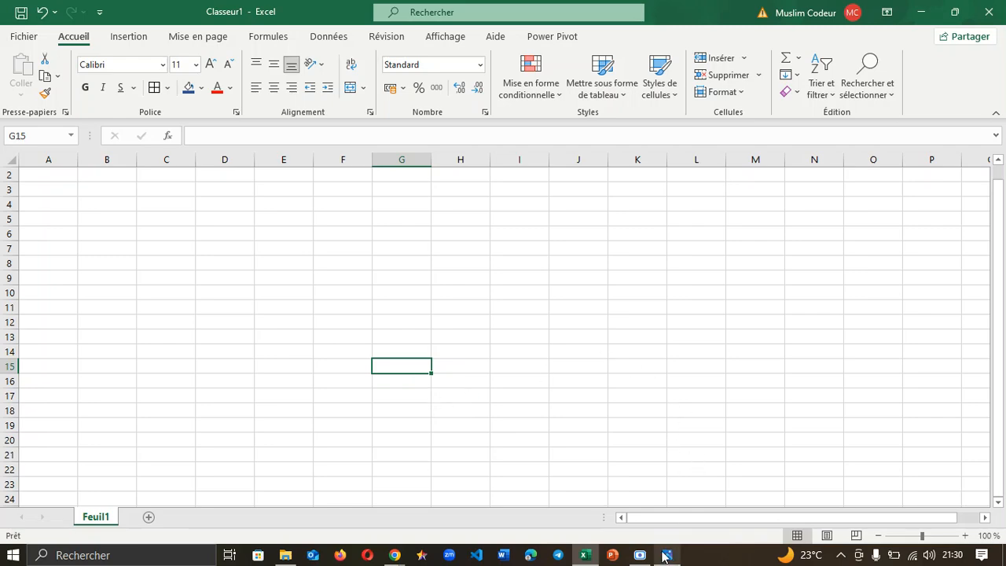
pyautogui.moveTo(395, 555)
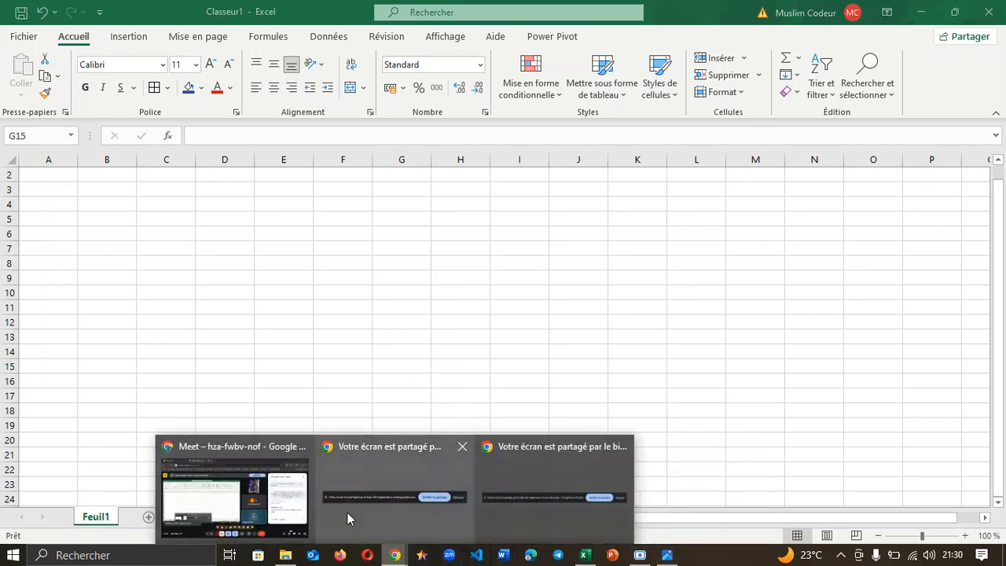
pyautogui.click(347, 512)
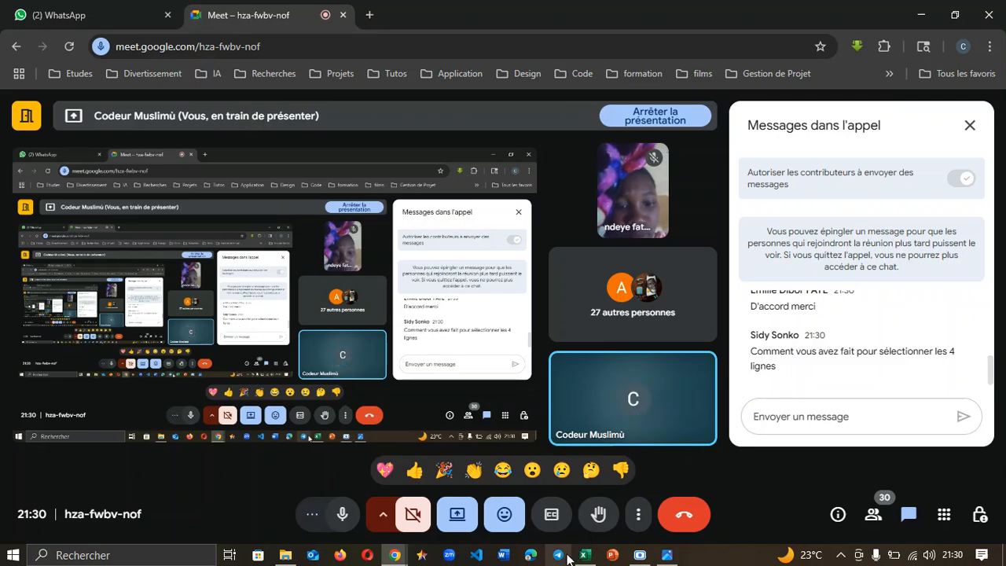
pyautogui.click(590, 560)
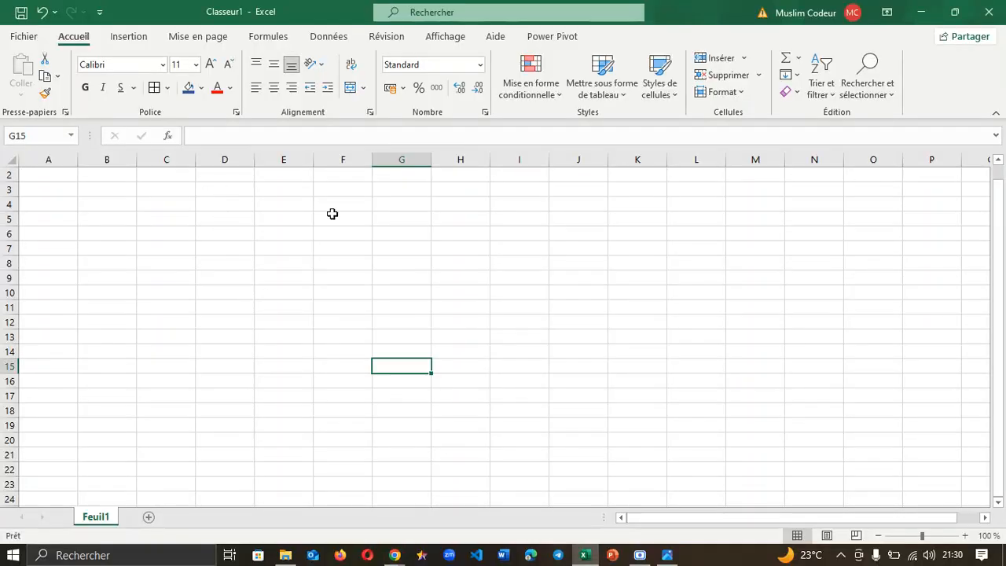
# Step: Select the rectangular block from E5 down to K14 as the future grid area
pyautogui.click(281, 219)
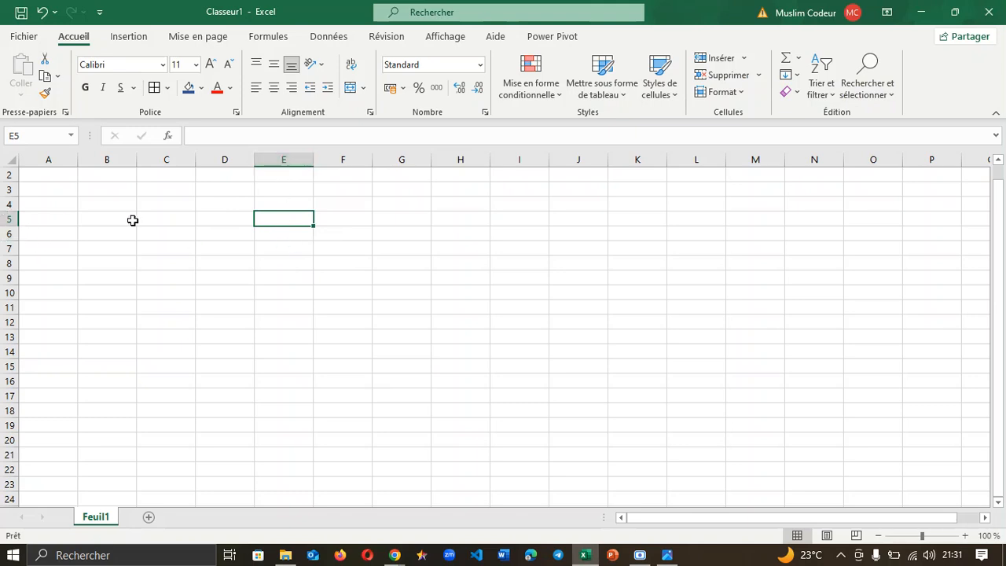
pyautogui.click(288, 351)
pyautogui.click(287, 218)
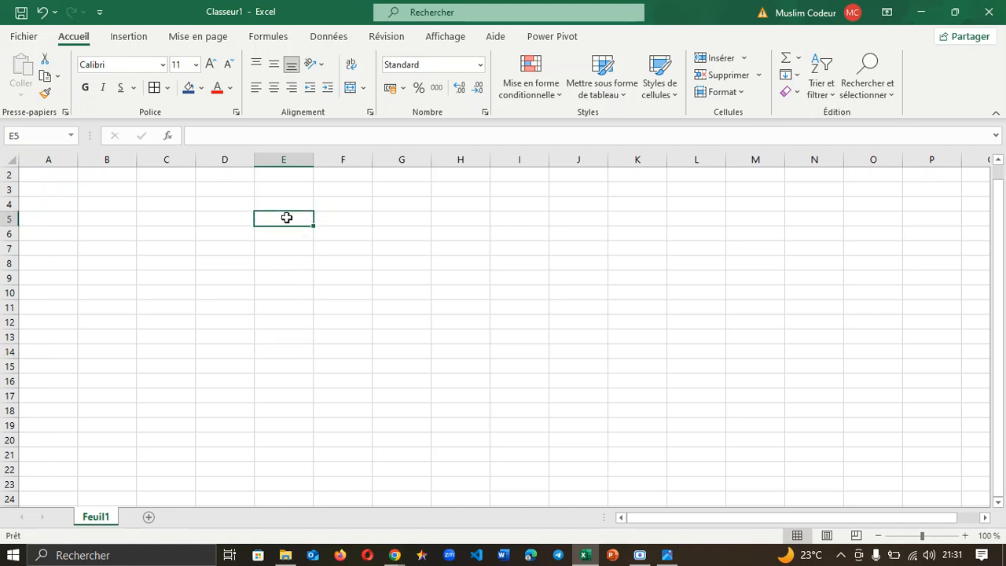
pyautogui.click(292, 322)
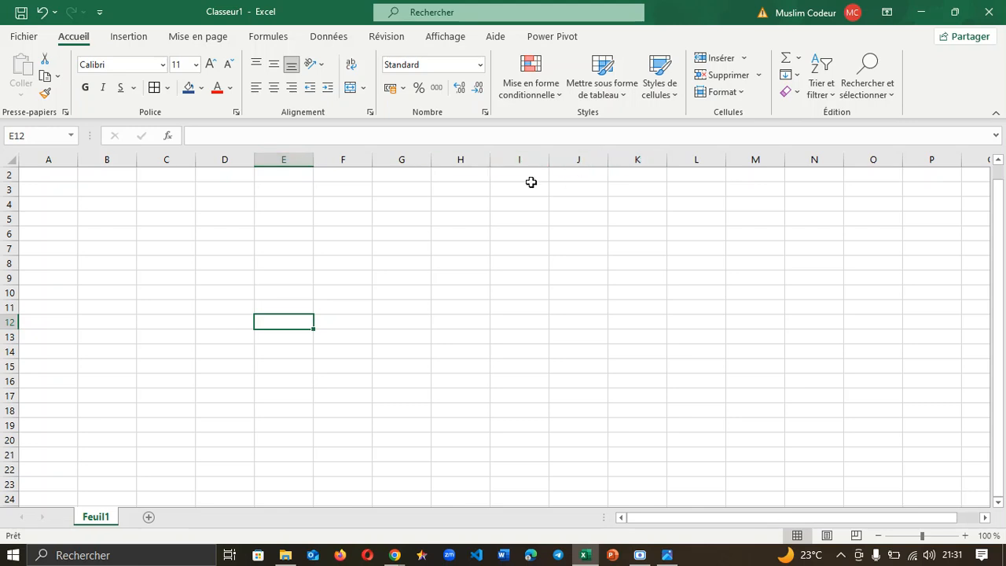
pyautogui.click(294, 206)
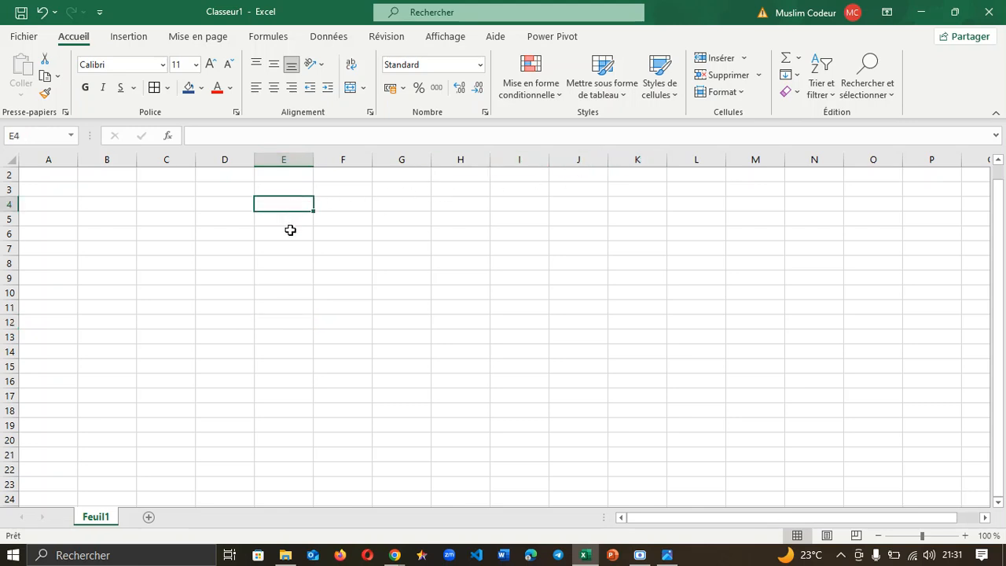
pyautogui.click(288, 225)
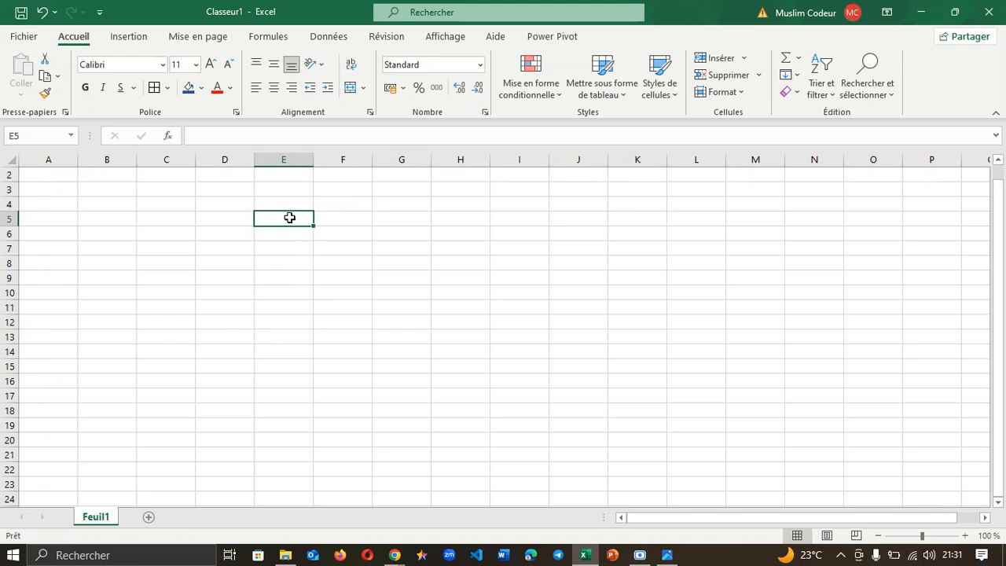
pyautogui.moveTo(289, 218); pyautogui.dragTo(662, 347)
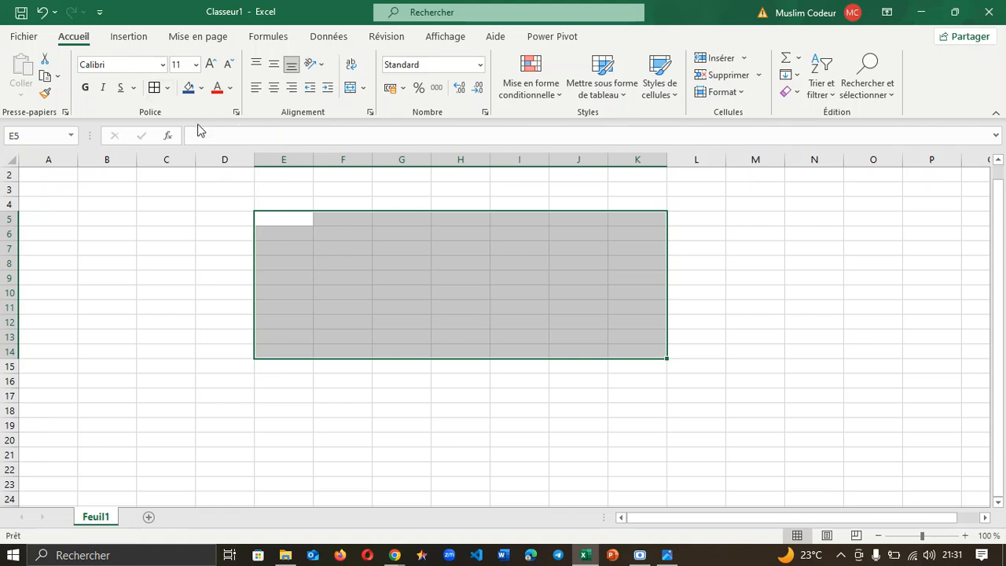
# Step: Remove the dark blue fill from E5:K14, leaving the block with no fill
pyautogui.click(189, 87)
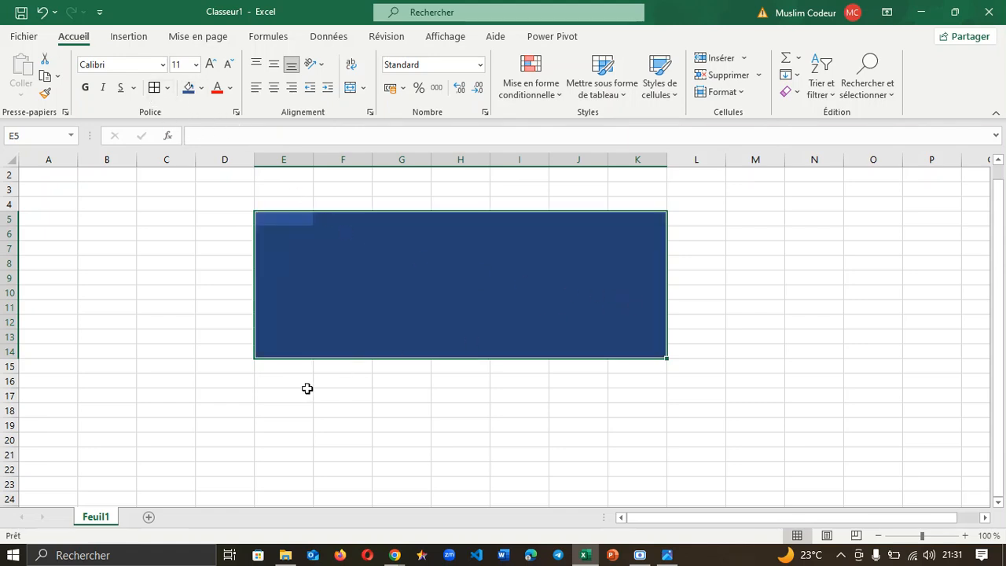
pyautogui.click(201, 88)
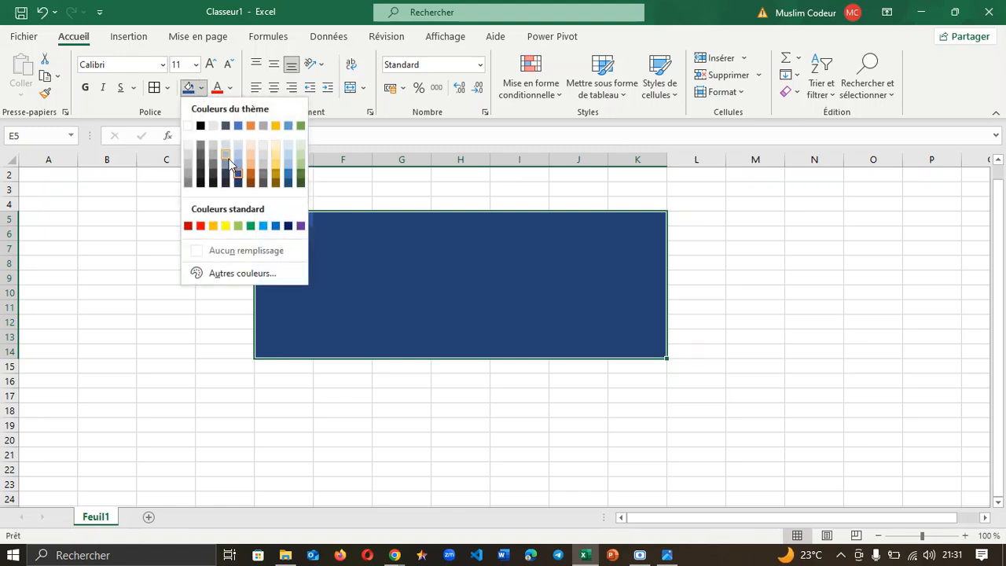
pyautogui.click(193, 128)
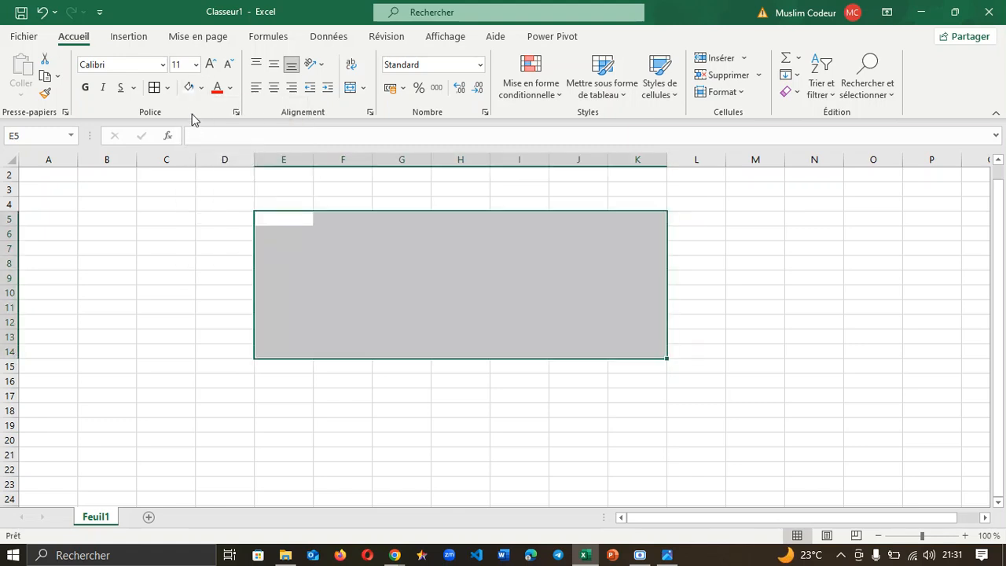
pyautogui.click(201, 88)
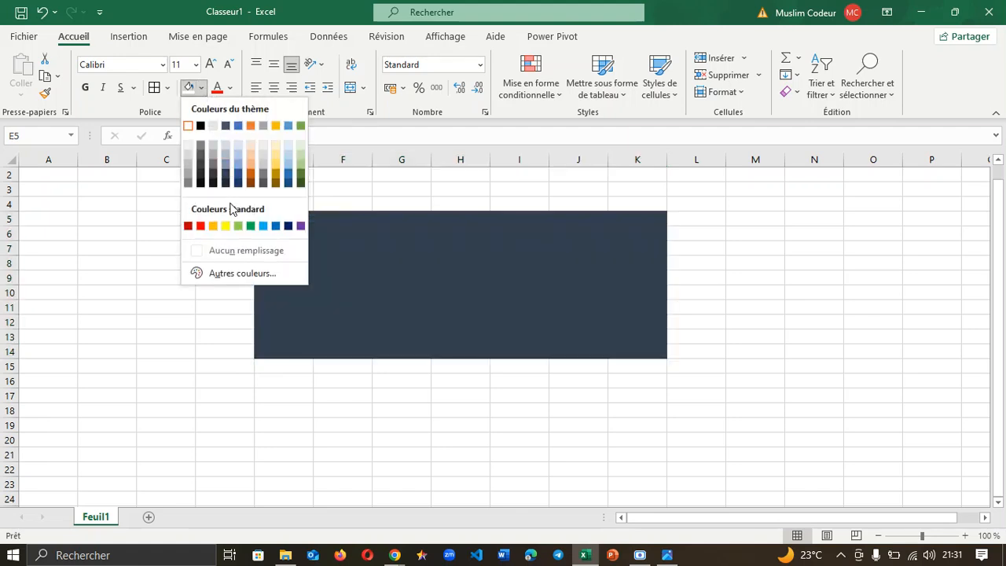
pyautogui.click(229, 247)
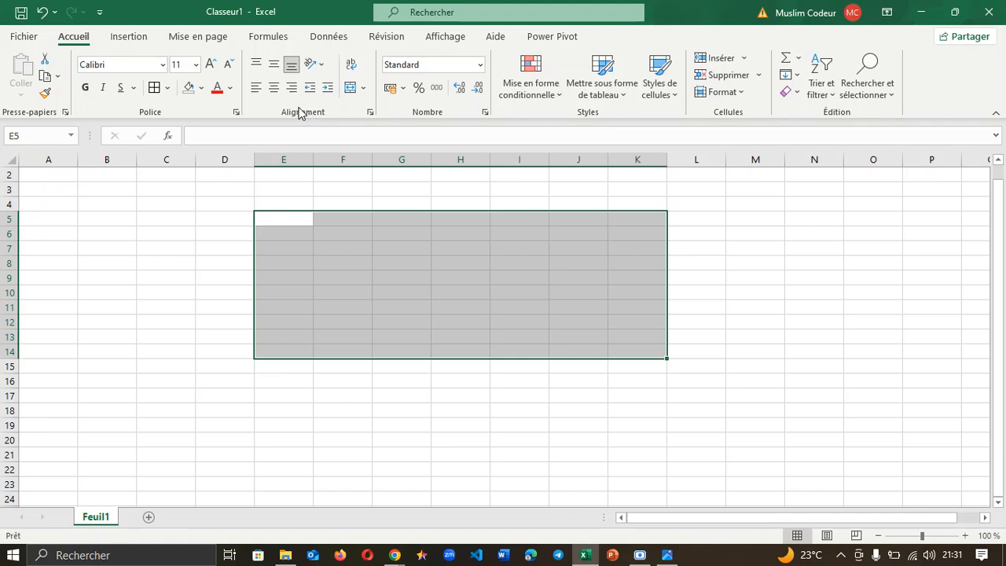
# Step: Merge E5:K14, then unmerge it back into separate cells and deselect the block
pyautogui.click(363, 88)
pyautogui.click(379, 151)
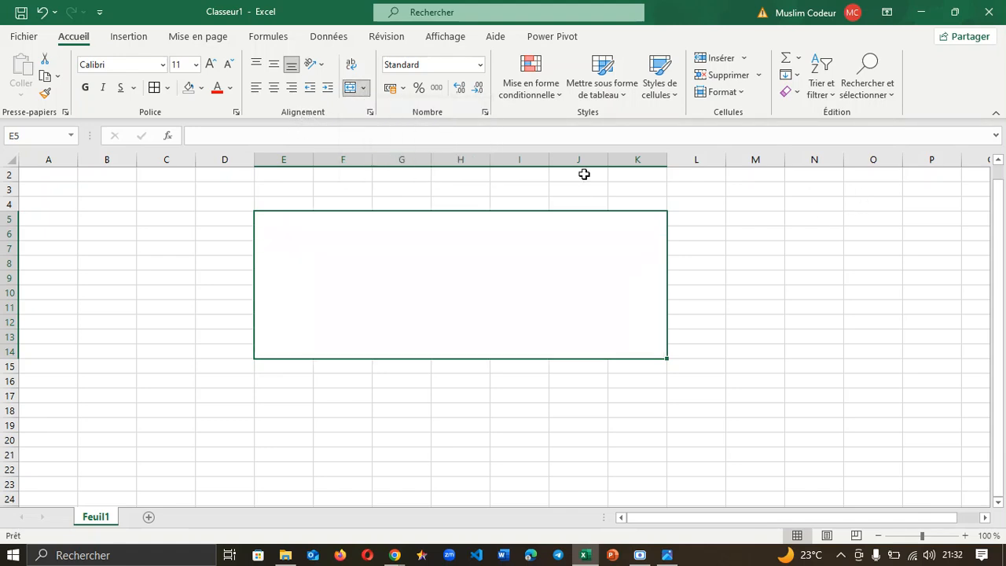
pyautogui.click(366, 88)
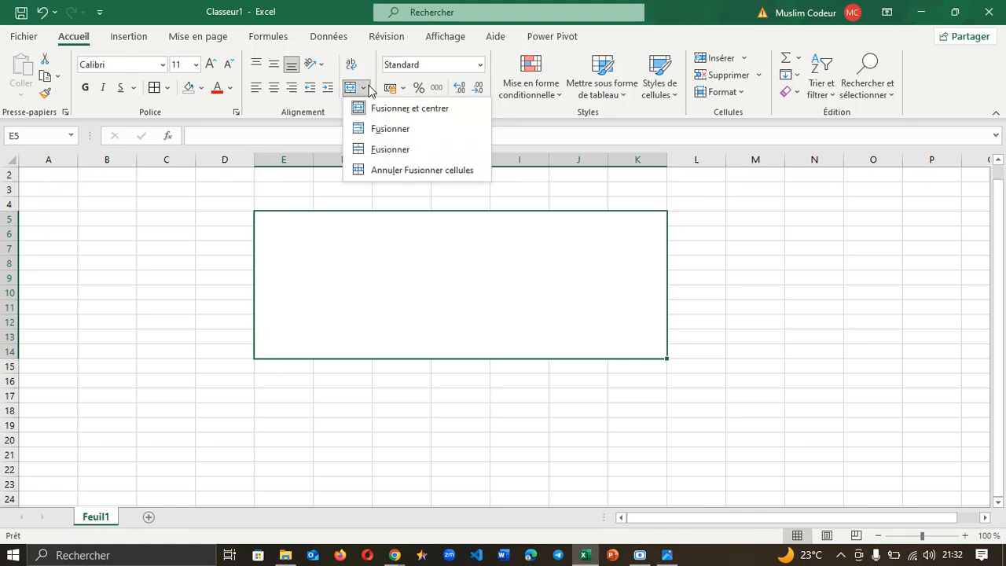
pyautogui.click(396, 172)
pyautogui.click(712, 234)
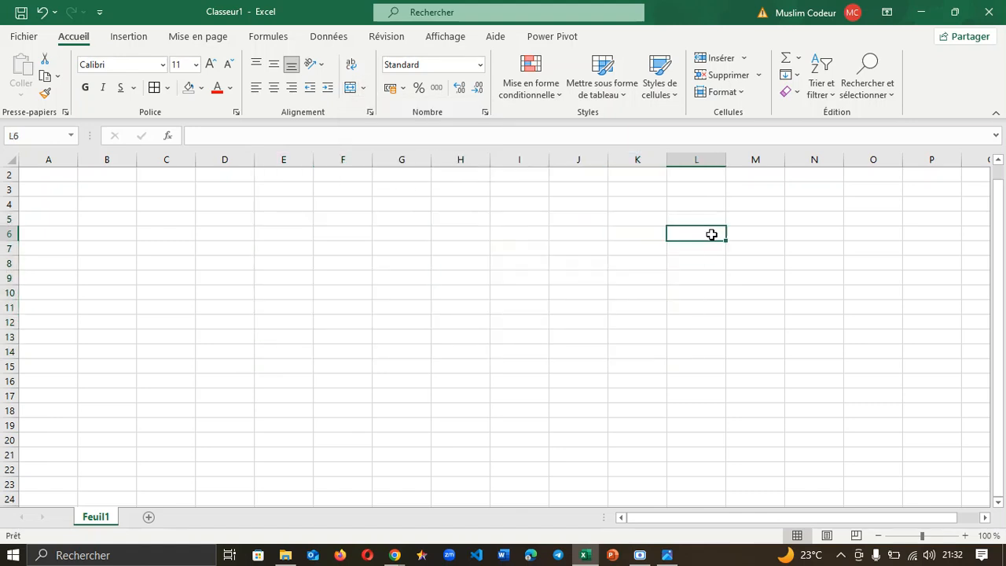
pyautogui.moveTo(395, 554)
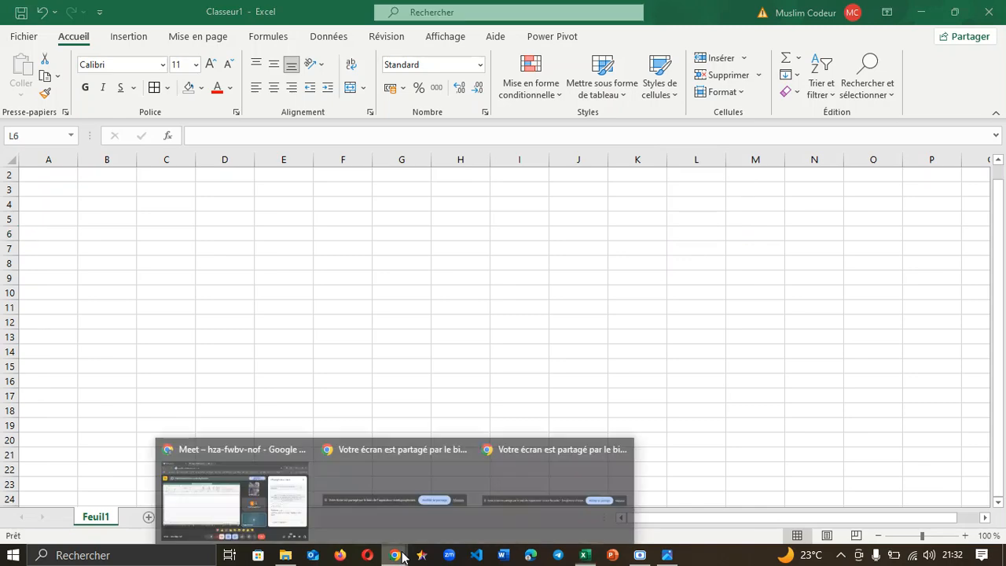
pyautogui.click(220, 495)
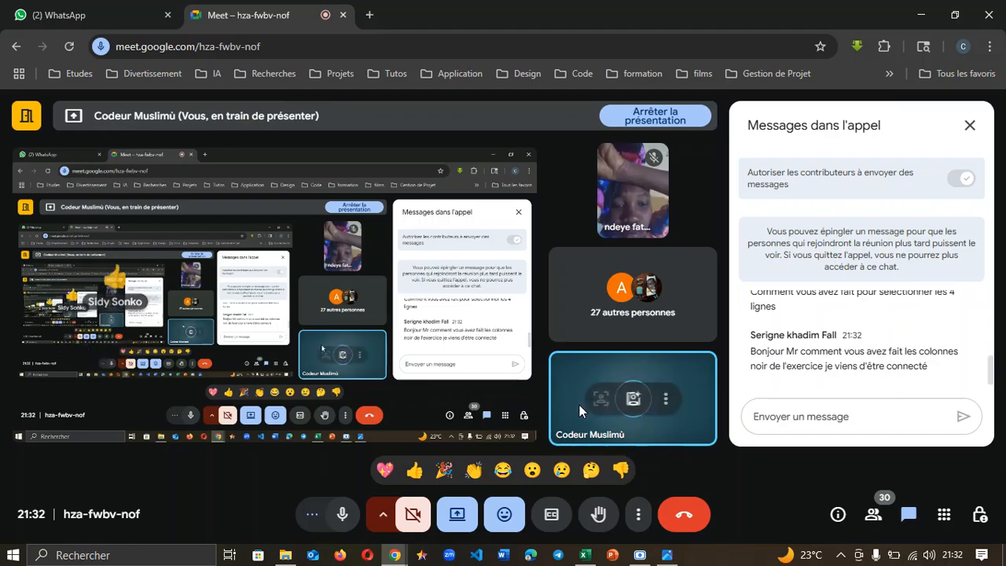
pyautogui.click(584, 555)
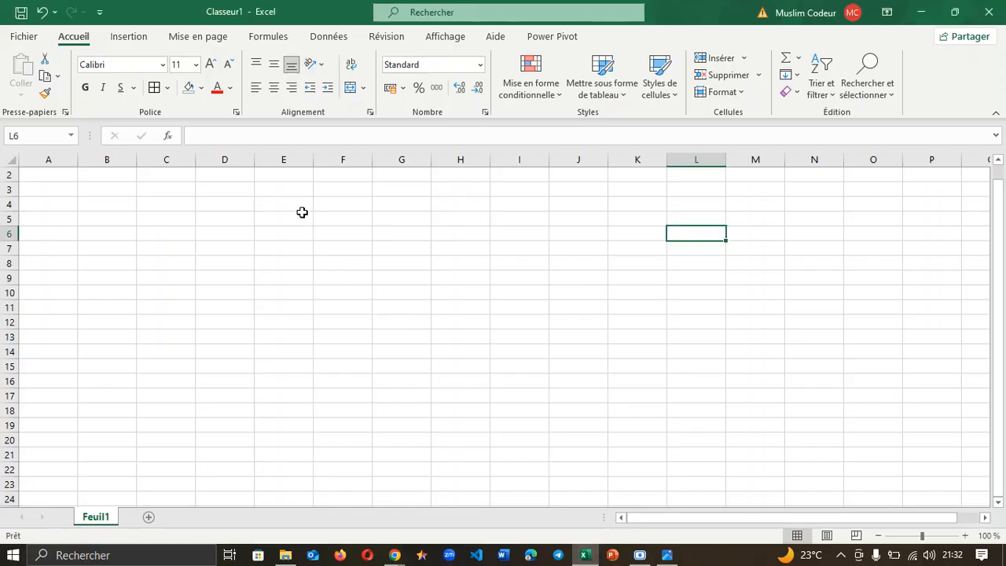
# Step: Merge D5:M6 into a single cell for the top band
pyautogui.moveTo(231, 220); pyautogui.dragTo(755, 229)
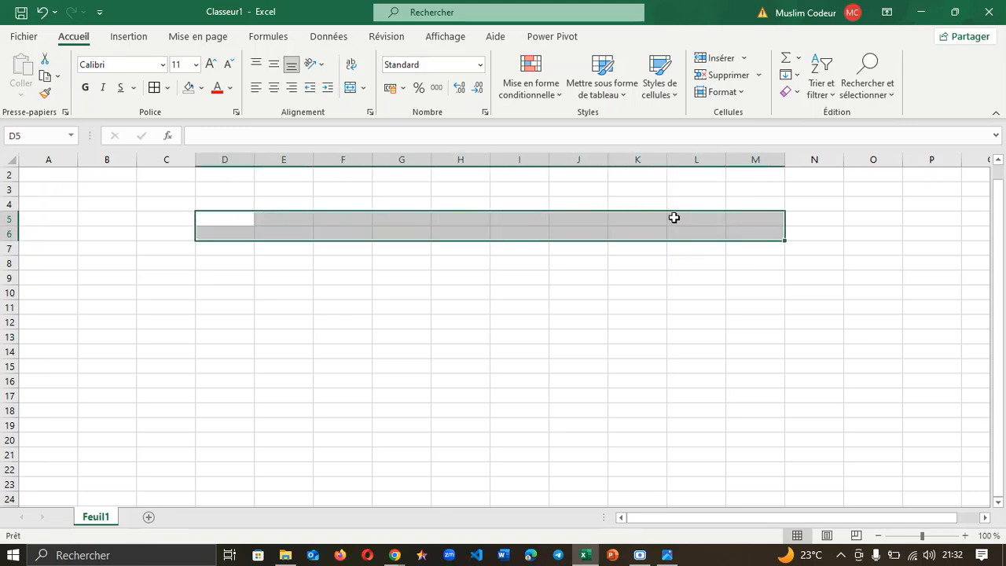
pyautogui.click(364, 87)
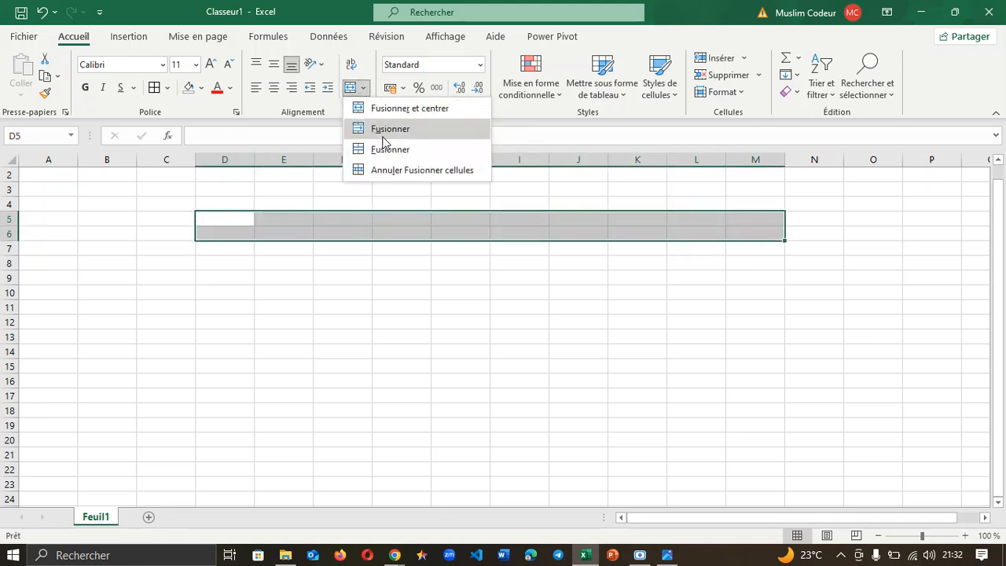
pyautogui.click(385, 143)
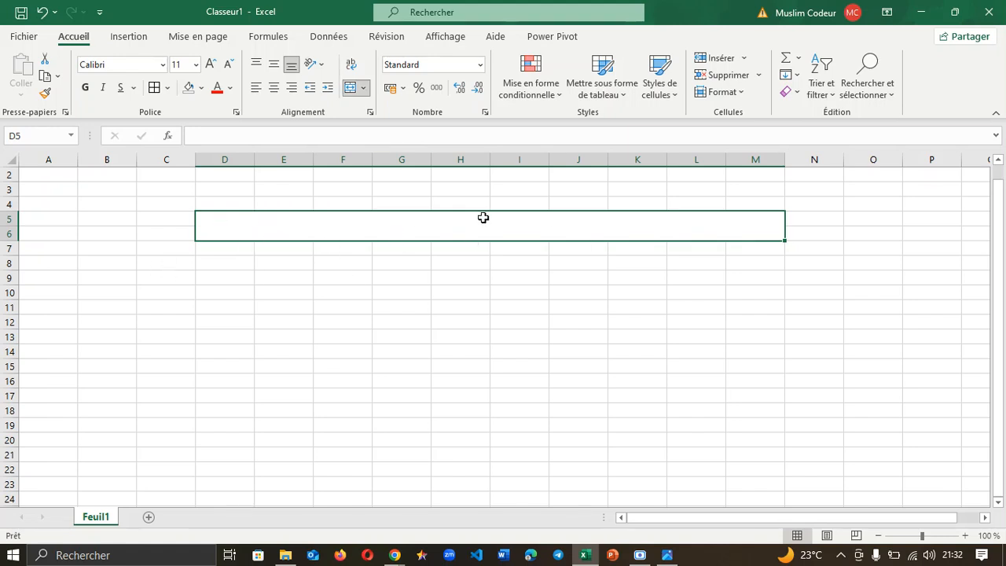
# Step: Fill the merged D5:M6 band solid black and select E7:L15 for the inner grid
pyautogui.click(201, 87)
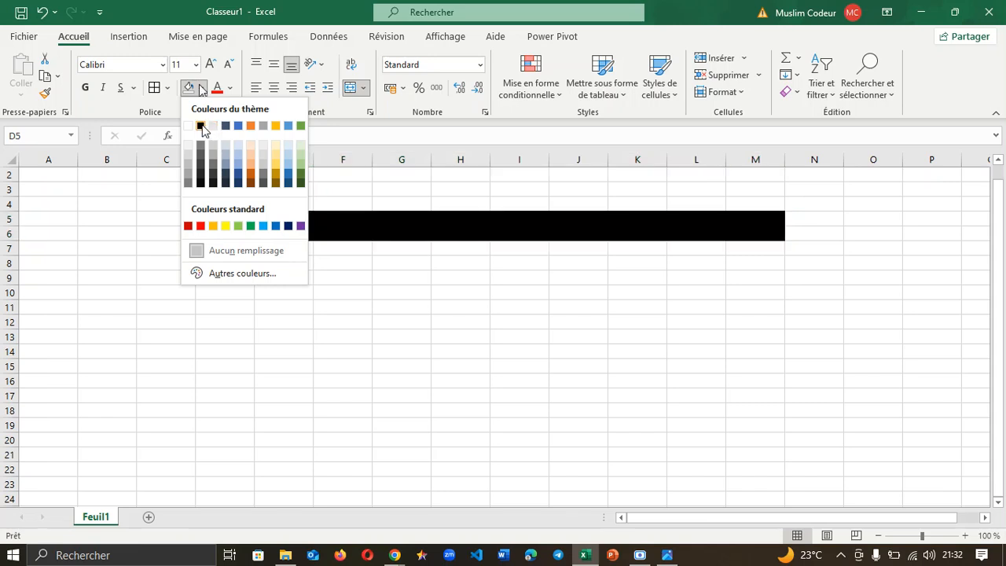
pyautogui.click(202, 125)
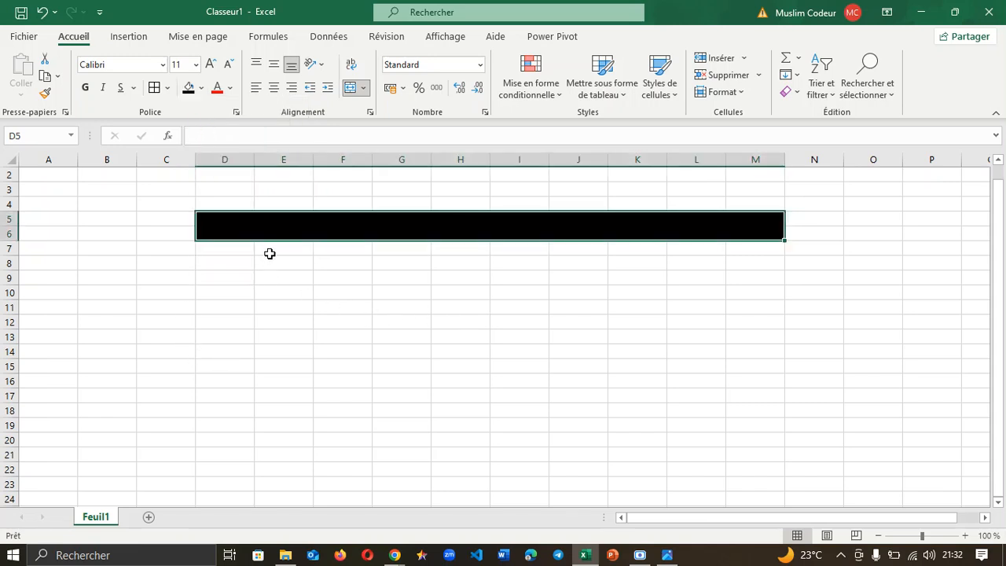
pyautogui.moveTo(270, 253); pyautogui.dragTo(703, 370)
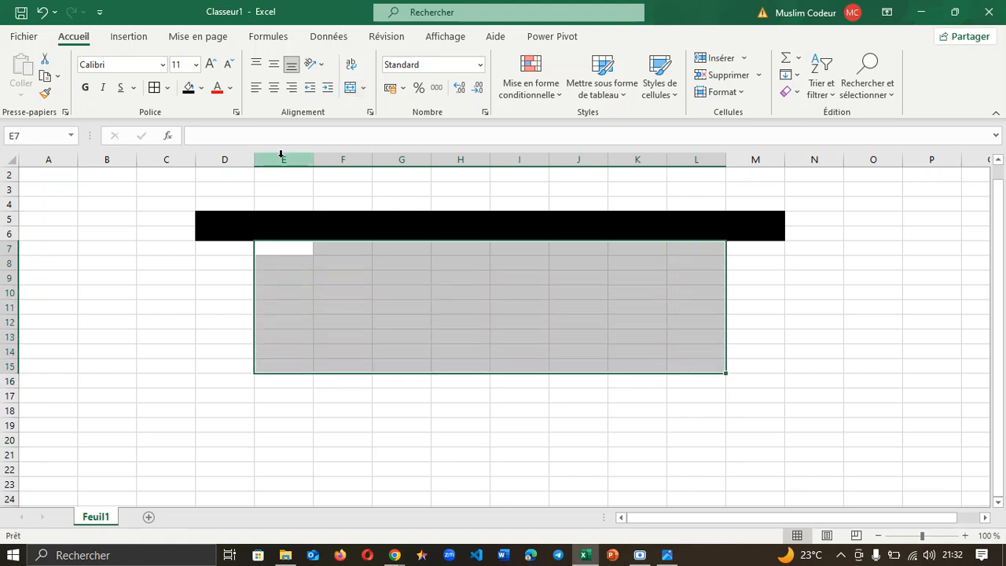
# Step: Apply All Borders to E7:L15 and make M7:M21 one merged black column
pyautogui.click(155, 87)
pyautogui.click(179, 279)
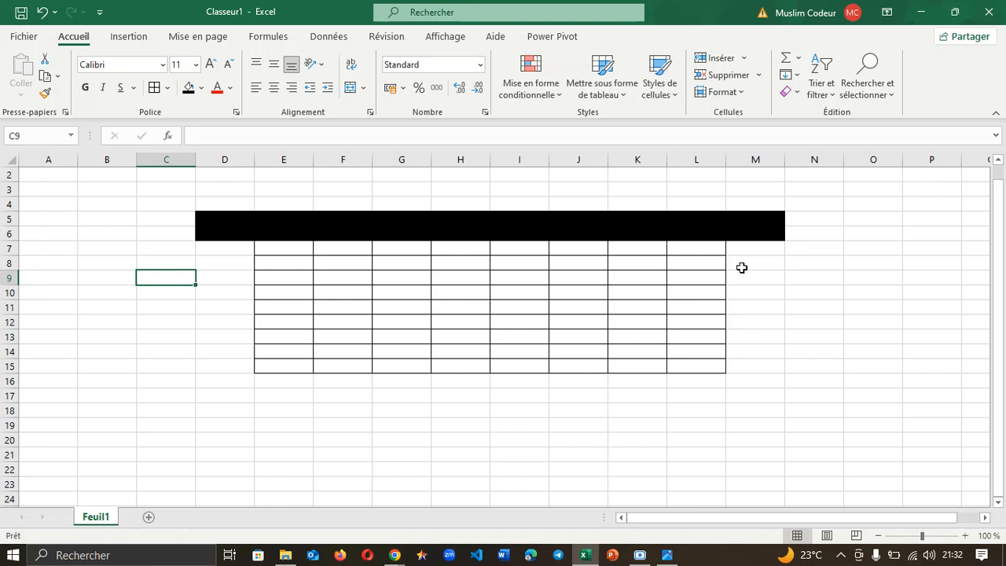
pyautogui.moveTo(744, 253); pyautogui.dragTo(755, 456)
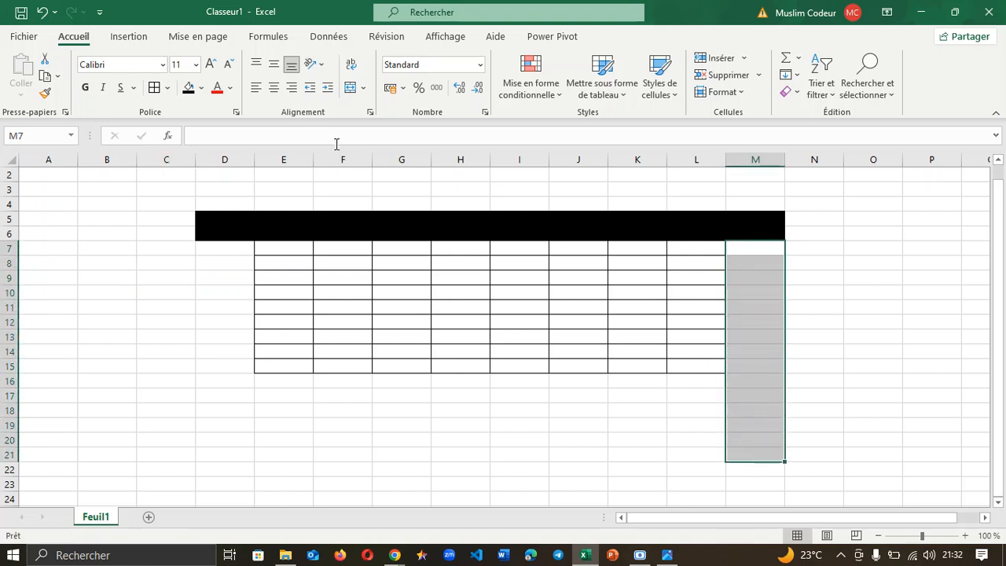
pyautogui.click(363, 88)
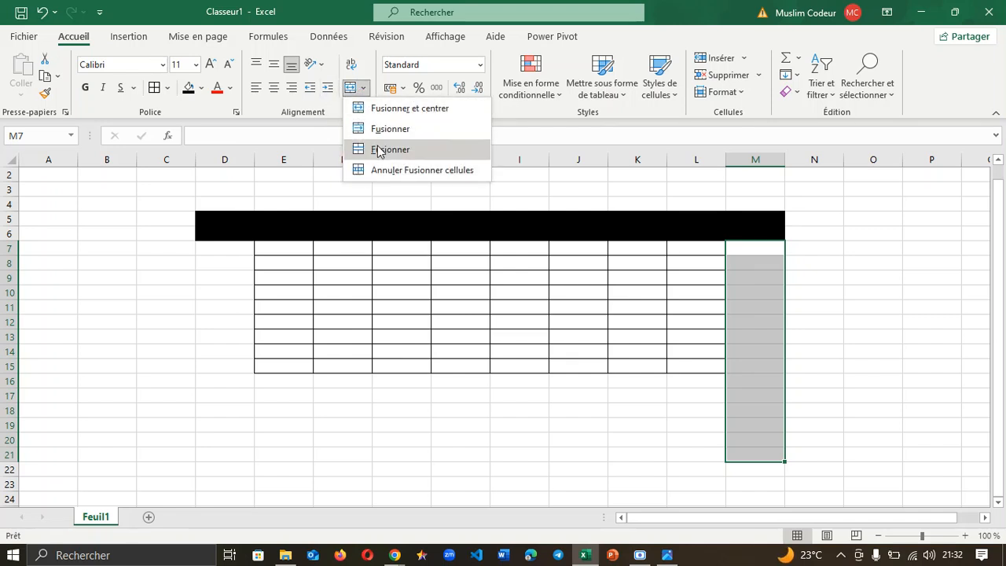
pyautogui.click(381, 151)
pyautogui.click(189, 88)
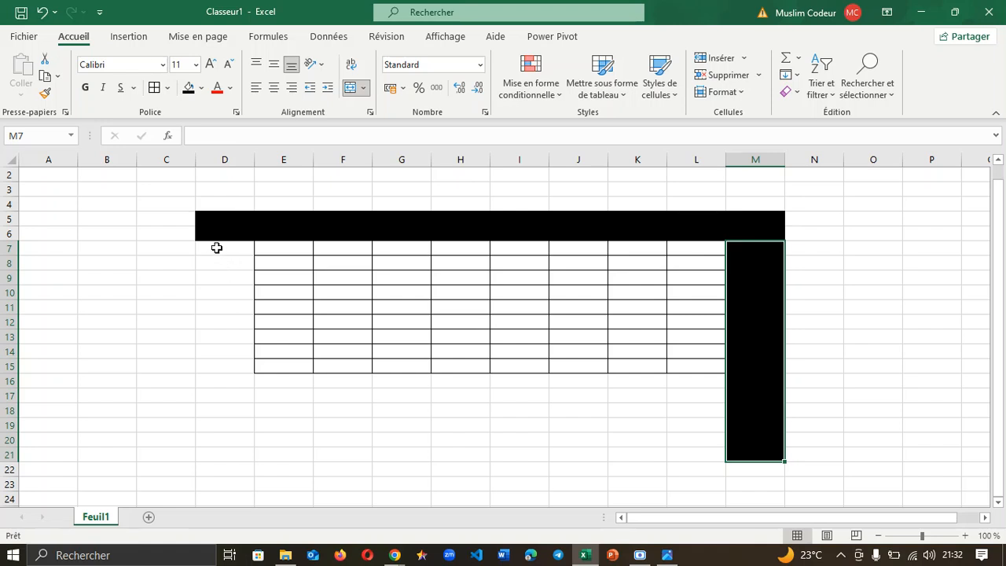
# Step: Make D7:D21 one merged black column and dismiss the Chrome notification
pyautogui.moveTo(217, 247); pyautogui.dragTo(215, 449)
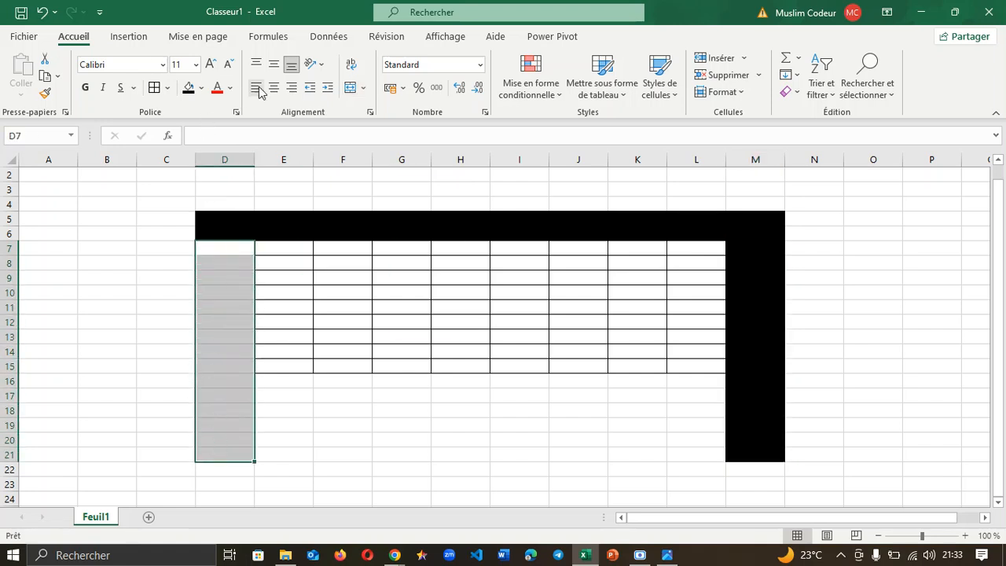
pyautogui.click(362, 94)
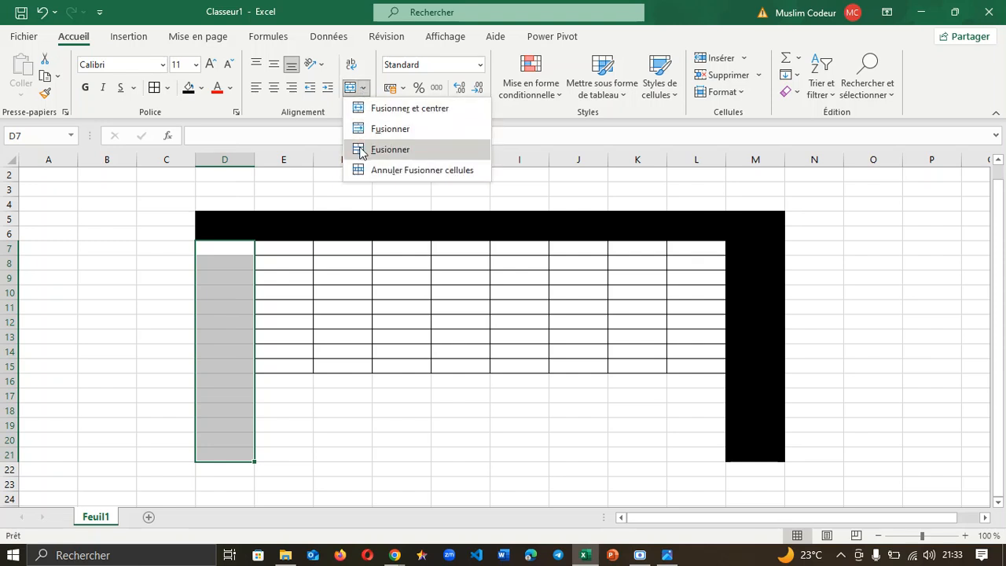
pyautogui.click(363, 150)
pyautogui.click(190, 88)
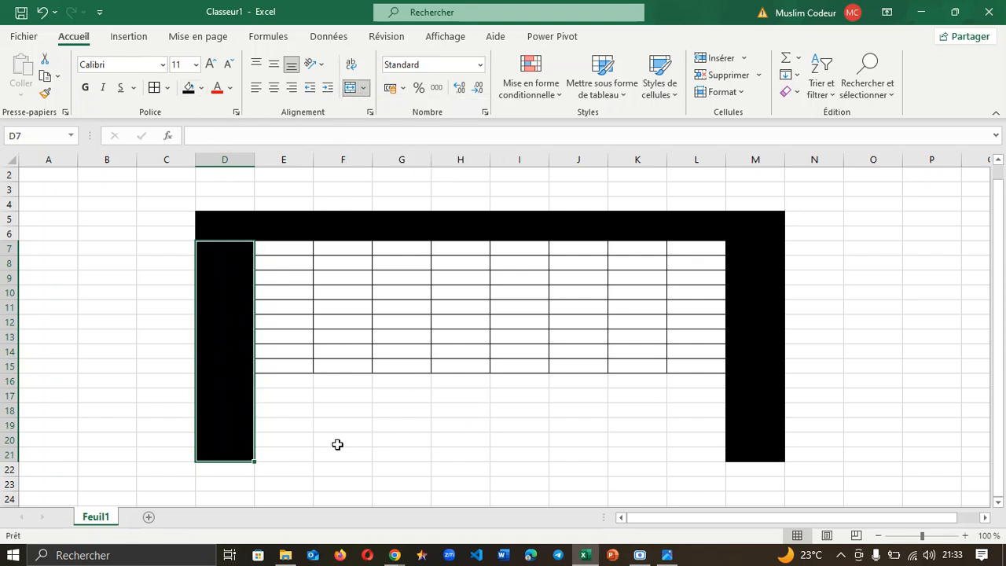
pyautogui.click(78, 290)
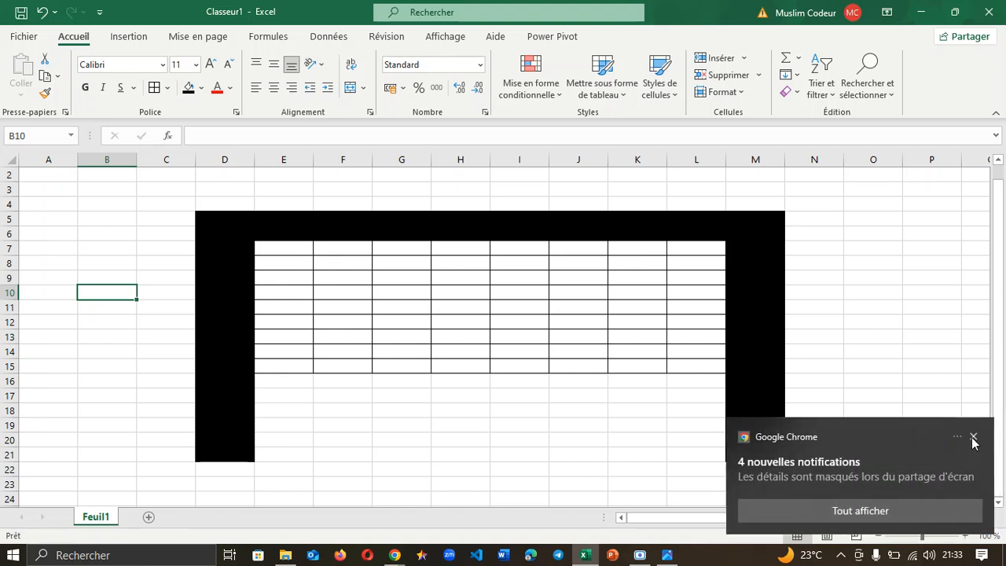
pyautogui.click(973, 438)
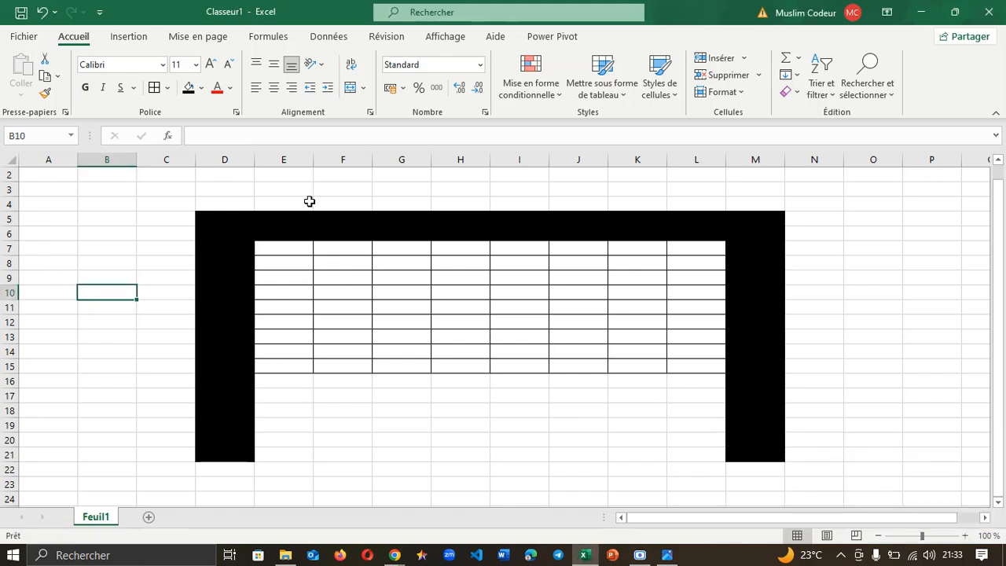
pyautogui.moveTo(395, 555)
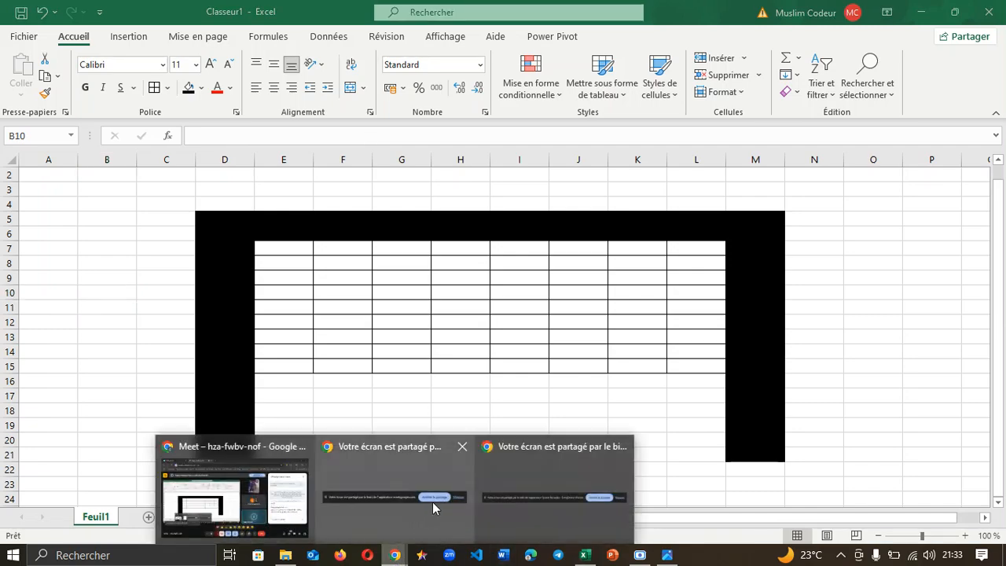